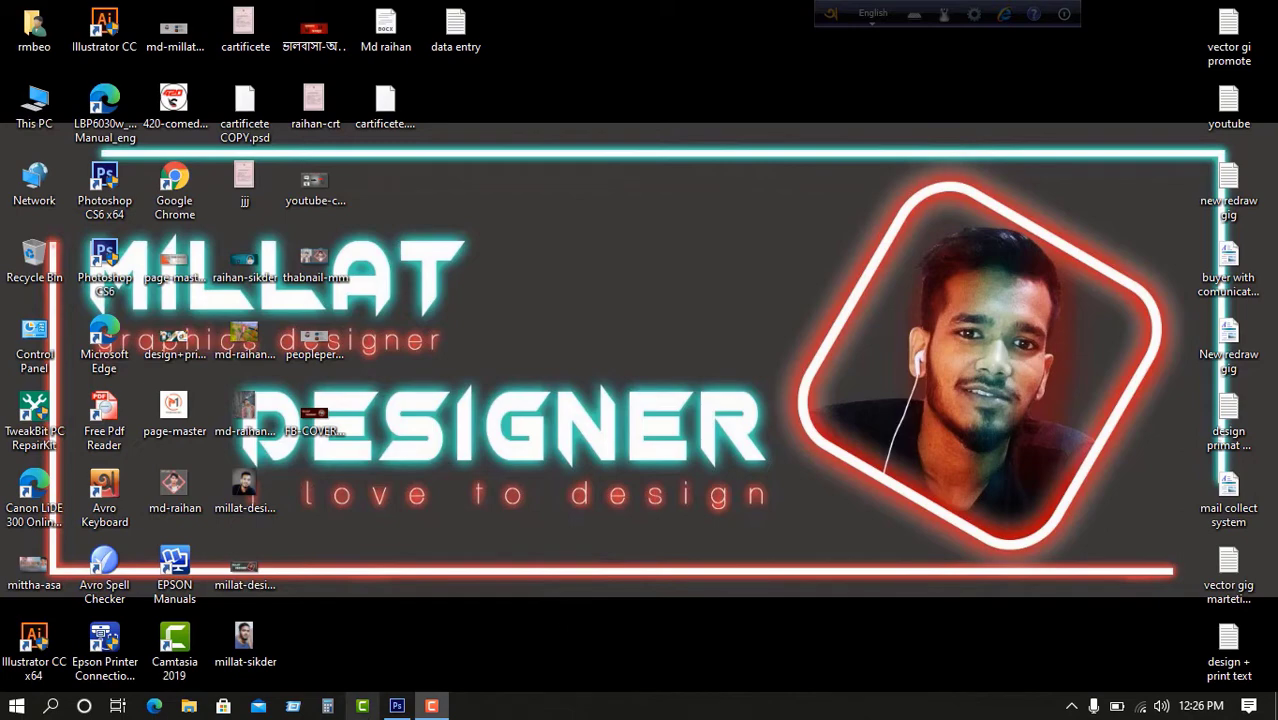
# Bring the already open Photoshop CS6 window to the front from the taskbar.
pyautogui.click(397, 706)
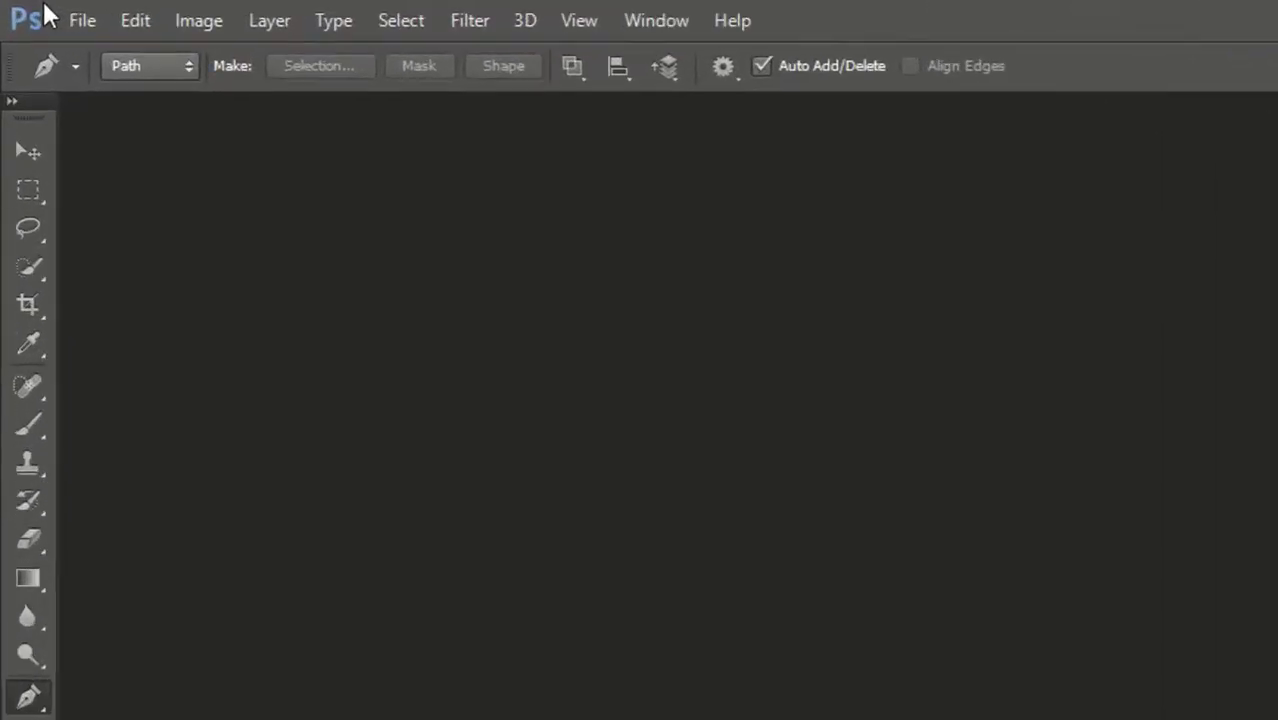
# Open the photo 20210313_173429.jpg through File > Open.
pyautogui.click(79, 11)
pyautogui.click(165, 142)
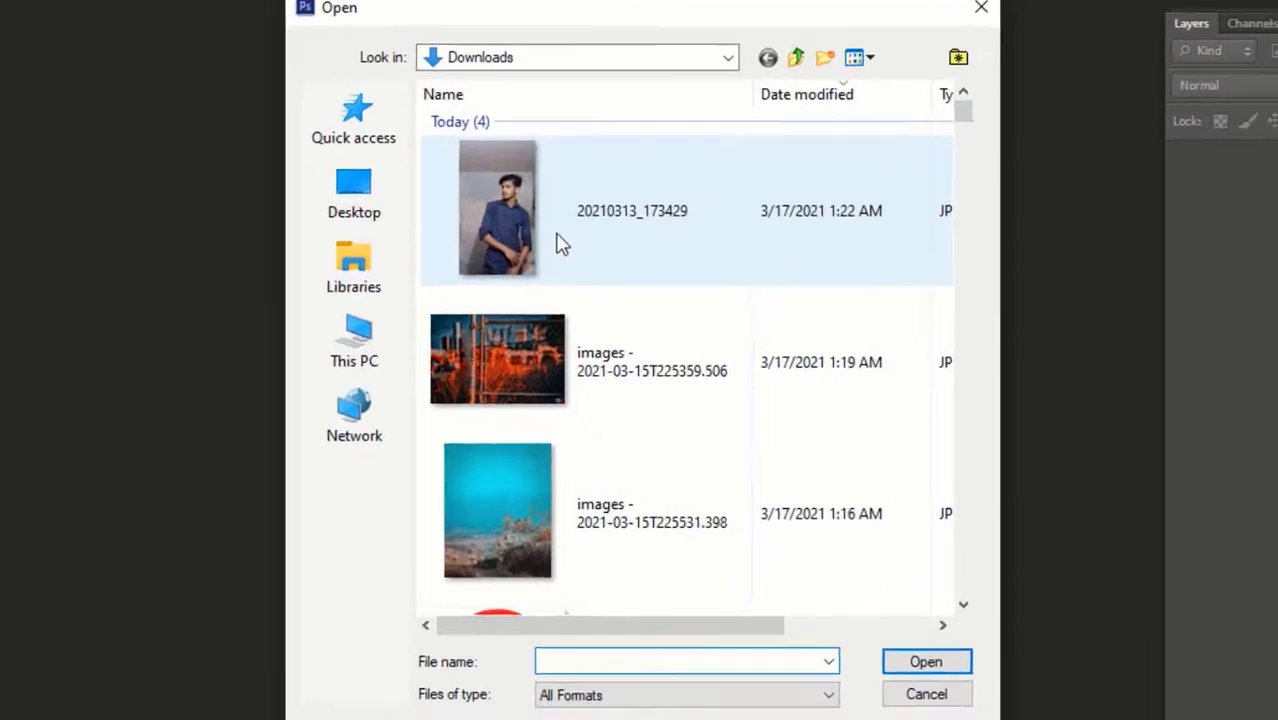
pyautogui.click(684, 326)
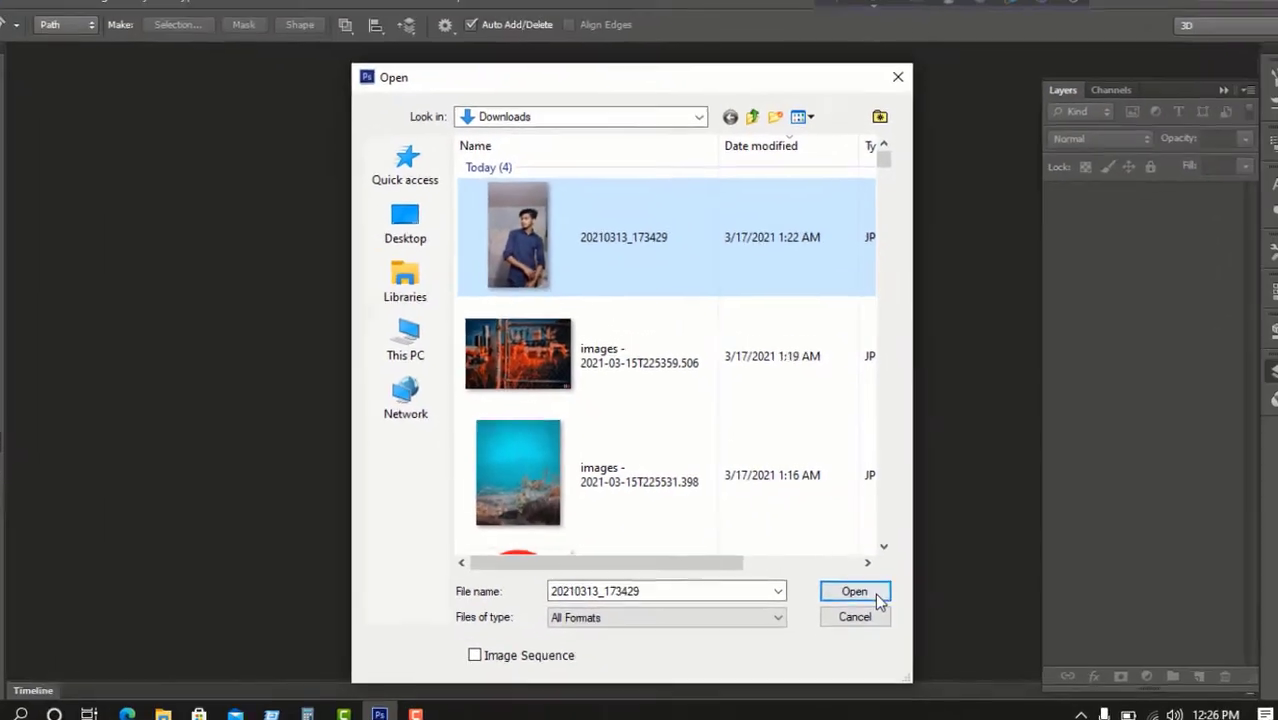
pyautogui.click(873, 588)
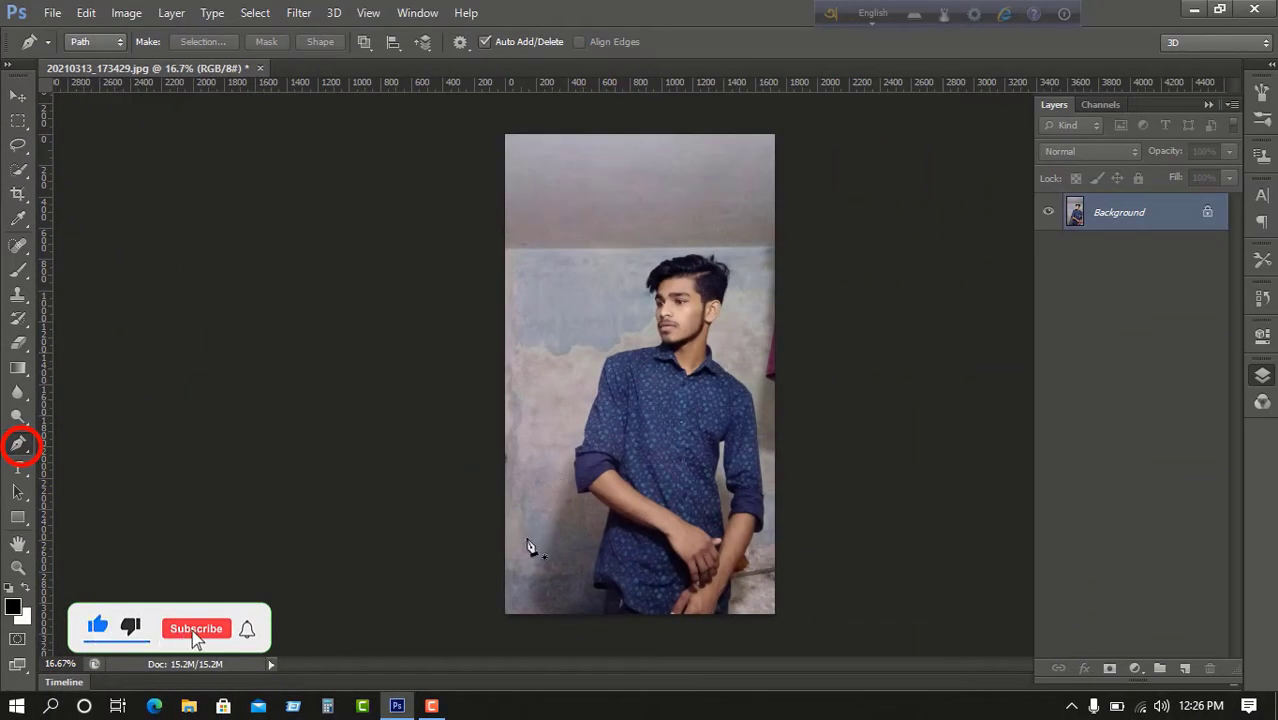
# Trace a Pen path along the man's arm, sleeve edge and shoulder.
pyautogui.scroll(5, 577, 545)
pyautogui.scroll(8, 460, 571)
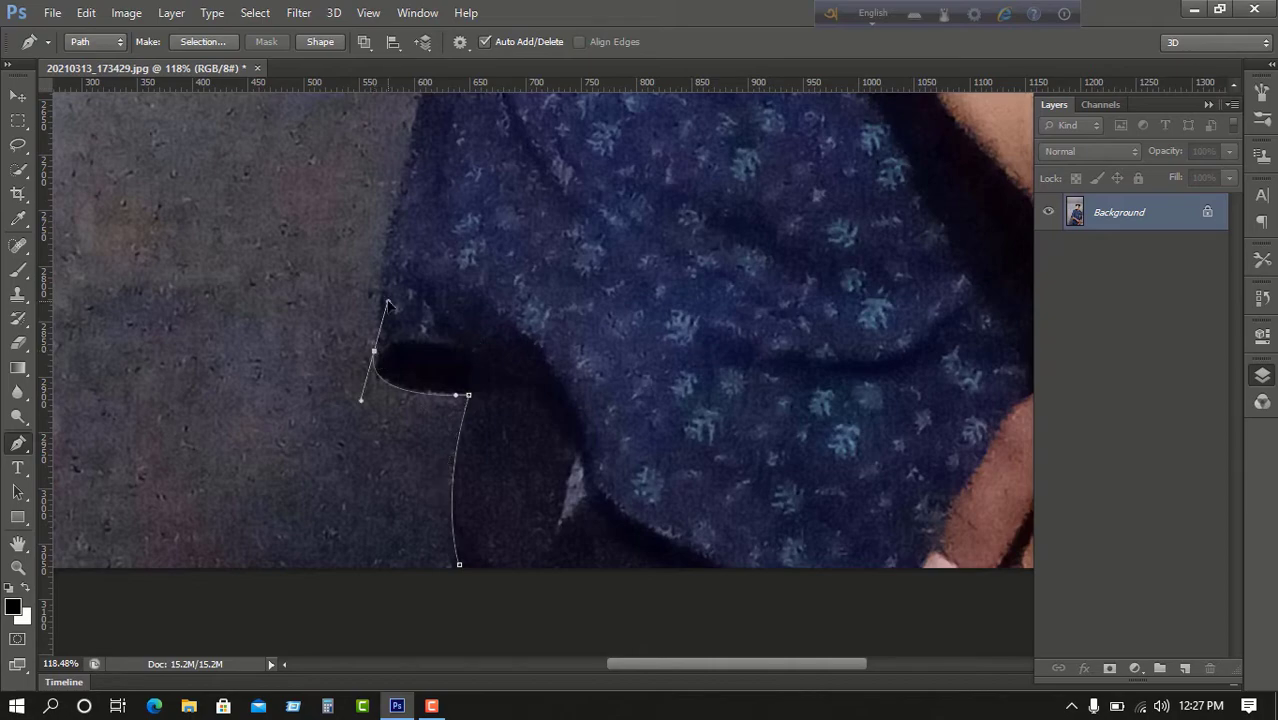
pyautogui.moveTo(385, 304); pyautogui.dragTo(387, 290)
pyautogui.scroll(8, 388, 312)
pyautogui.click(494, 322)
pyautogui.click(337, 191)
pyautogui.scroll(3, 264, 212)
pyautogui.click(251, 228)
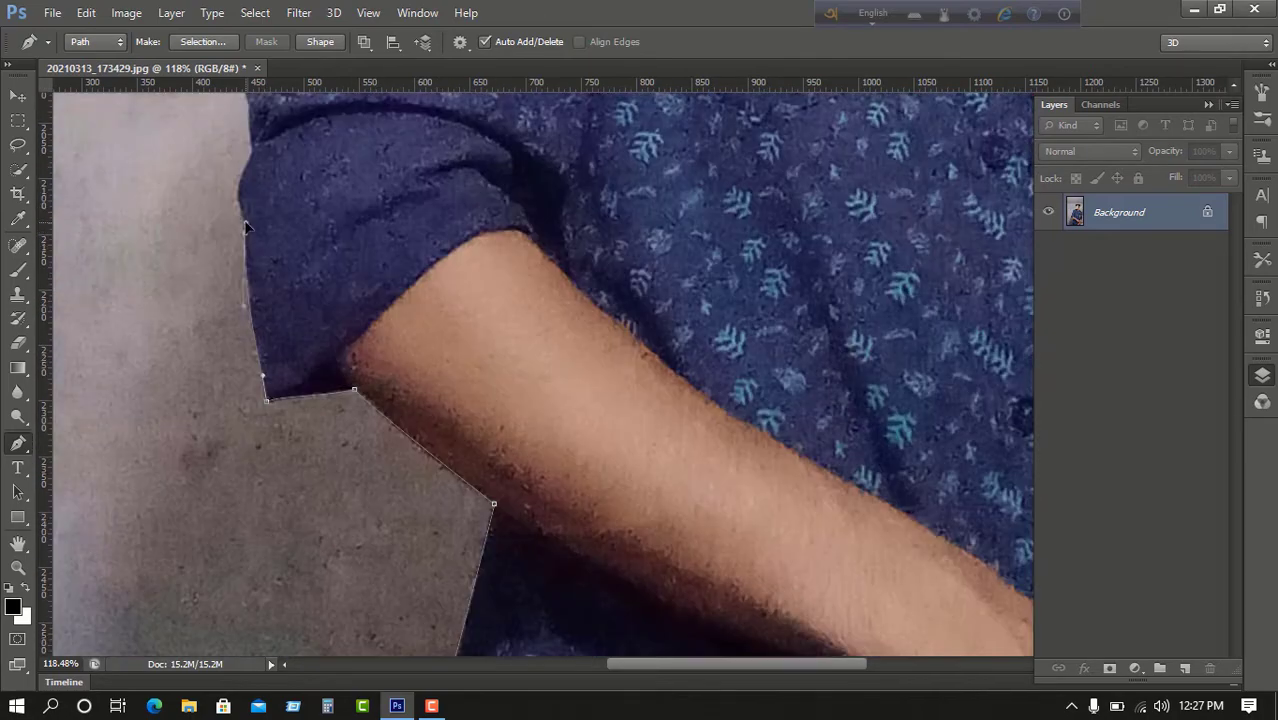
pyautogui.scroll(8, 252, 222)
pyautogui.moveTo(290, 227); pyautogui.dragTo(292, 207)
pyautogui.scroll(6, 292, 207)
pyautogui.click(425, 302)
pyautogui.scroll(6, 425, 302)
pyautogui.click(608, 239)
pyautogui.scroll(5, 608, 239)
pyautogui.click(706, 225)
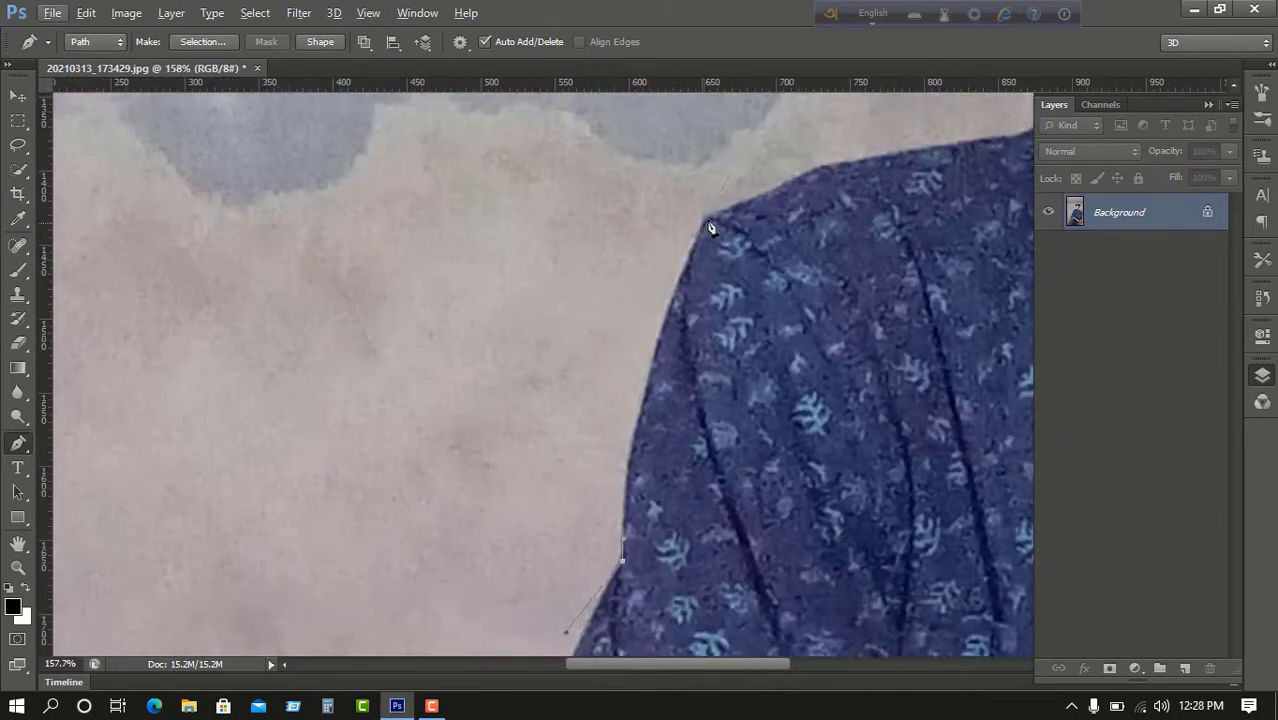
pyautogui.scroll(3, 706, 225)
pyautogui.moveTo(580, 316); pyautogui.dragTo(638, 298)
pyautogui.moveTo(880, 240); pyautogui.dragTo(254, 338)
pyautogui.moveTo(453, 314); pyautogui.dragTo(497, 278)
# Continue the path around the collar, chin, forehead, hair and behind the ear.
pyautogui.scroll(4, 497, 290)
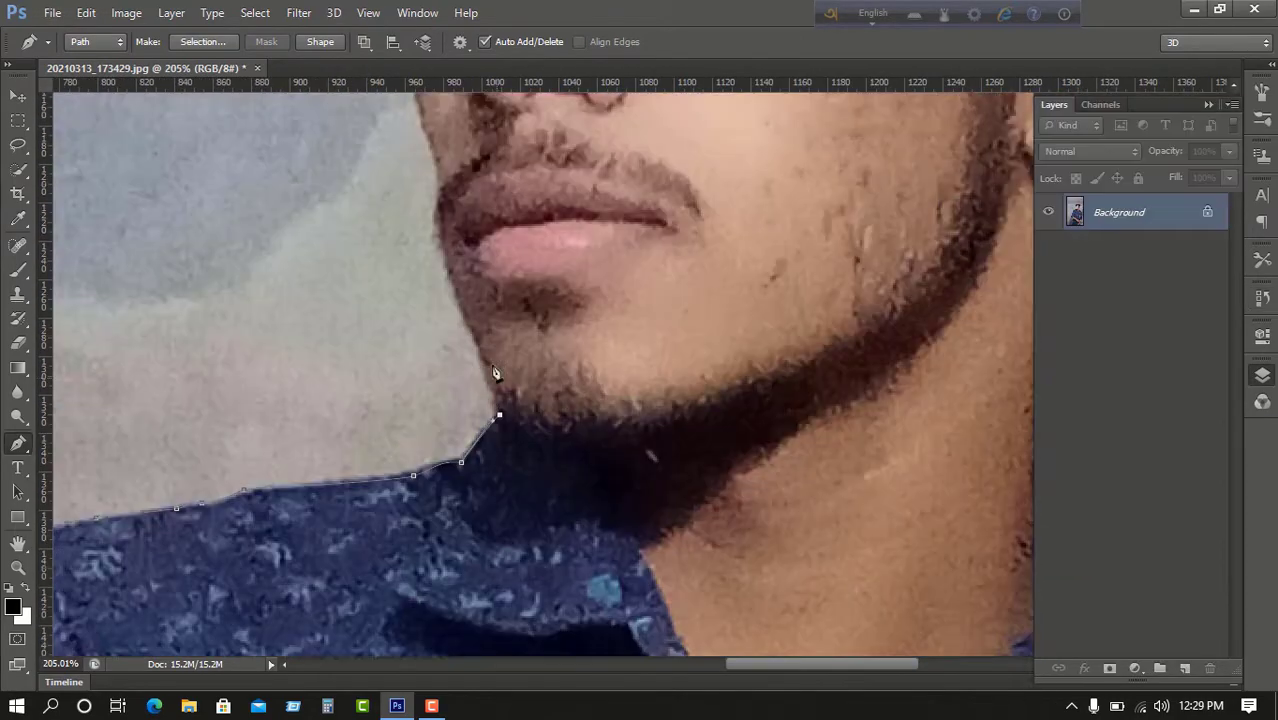
pyautogui.click(476, 350)
pyautogui.scroll(7, 470, 340)
pyautogui.click(440, 430)
pyautogui.moveTo(418, 343); pyautogui.dragTo(407, 327)
pyautogui.scroll(4, 441, 228)
pyautogui.click(428, 178)
pyautogui.click(385, 162)
pyautogui.scroll(5, 385, 162)
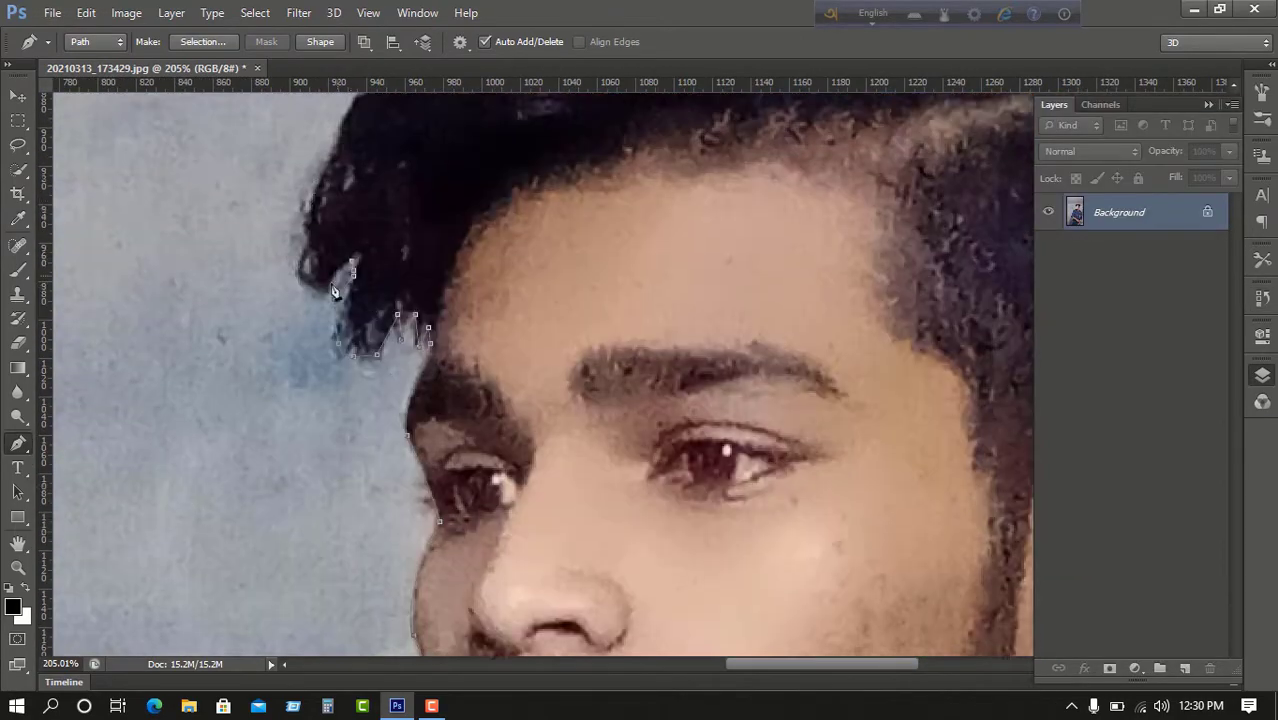
pyautogui.scroll(5, 337, 285)
pyautogui.click(533, 157)
pyautogui.moveTo(780, 115); pyautogui.dragTo(473, 337)
pyautogui.moveTo(508, 312); pyautogui.dragTo(522, 311)
pyautogui.moveTo(650, 318); pyautogui.dragTo(688, 335)
pyautogui.moveTo(900, 370); pyautogui.dragTo(465, 242)
pyautogui.moveTo(561, 517); pyautogui.dragTo(552, 552)
# Carry the path down the back, sleeve and shirt hem, then close it outside the photo.
pyautogui.scroll(-5, 552, 540)
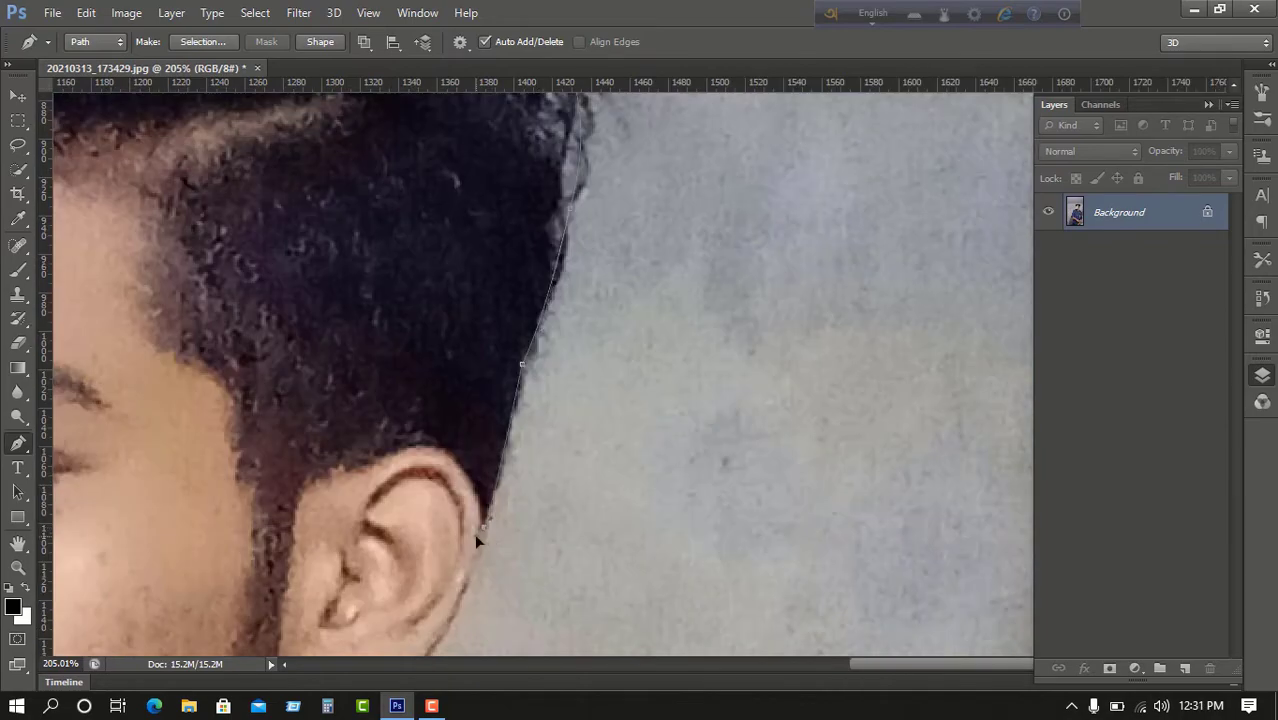
pyautogui.click(477, 535)
pyautogui.scroll(-5, 470, 530)
pyautogui.scroll(3, 340, 400)
pyautogui.moveTo(381, 390); pyautogui.dragTo(378, 449)
pyautogui.click(387, 530)
pyautogui.scroll(-5, 542, 600)
pyautogui.moveTo(667, 359)
pyautogui.mouseDown()
pyautogui.moveTo(351, 362)
pyautogui.moveTo(60, 345)
pyautogui.mouseUp()
pyautogui.scroll(-4, 325, 390)
pyautogui.click(332, 411)
pyautogui.scroll(-6, 355, 470)
pyautogui.click(384, 495)
pyautogui.scroll(-5, 393, 503)
pyautogui.click(433, 568)
pyautogui.scroll(-5, 433, 568)
pyautogui.moveTo(328, 491); pyautogui.dragTo(202, 459)
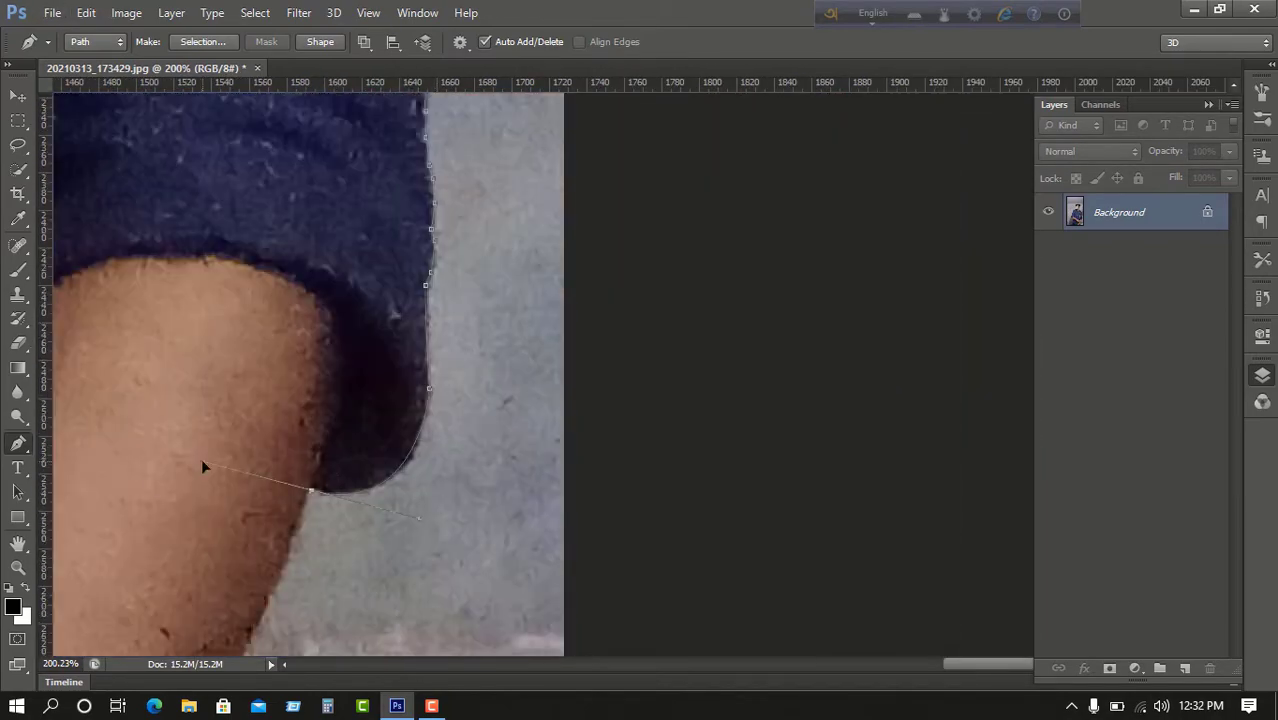
pyautogui.scroll(-5, 202, 459)
pyautogui.click(151, 417)
pyautogui.moveTo(337, 394); pyautogui.dragTo(688, 385)
pyautogui.click(354, 336)
pyautogui.click(362, 491)
pyautogui.scroll(-10, 757, 612)
pyautogui.click(754, 608)
pyautogui.click(781, 613)
pyautogui.moveTo(854, 431); pyautogui.dragTo(855, 408)
pyautogui.moveTo(839, 209); pyautogui.dragTo(835, 187)
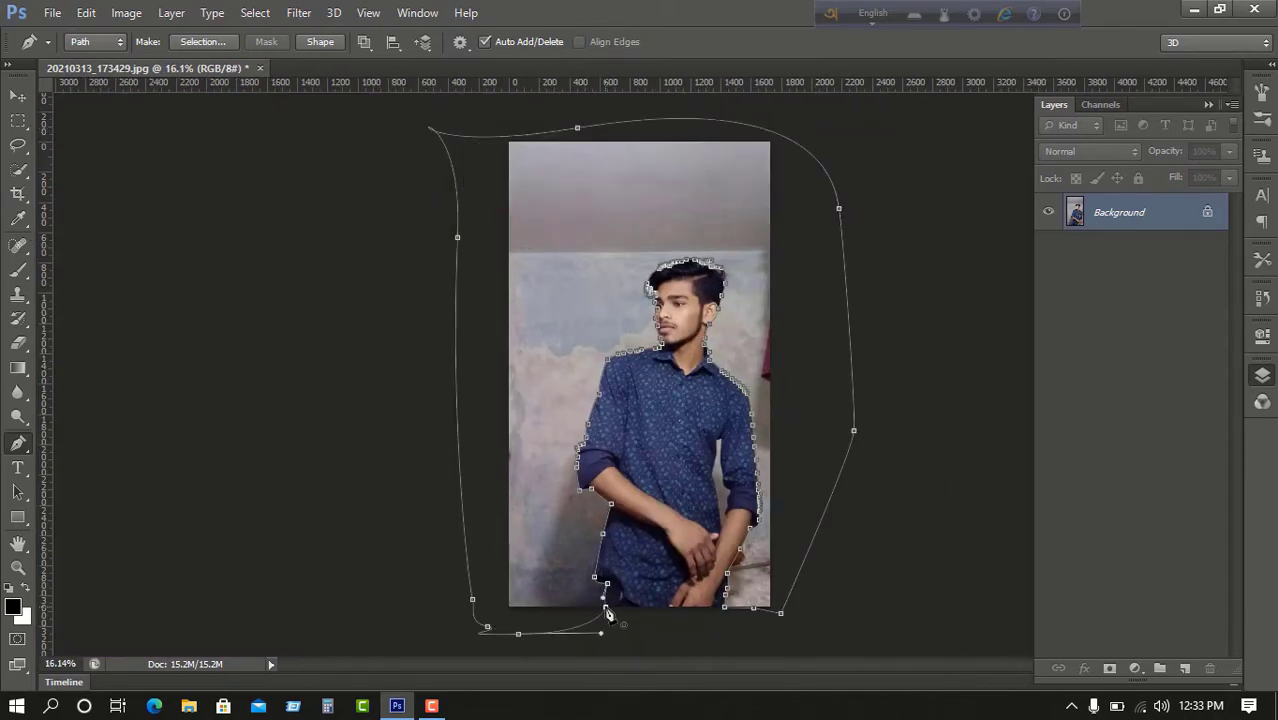
# Turn the path into a selection, delete the wall, and deselect.
pyautogui.rightClick(600, 519)
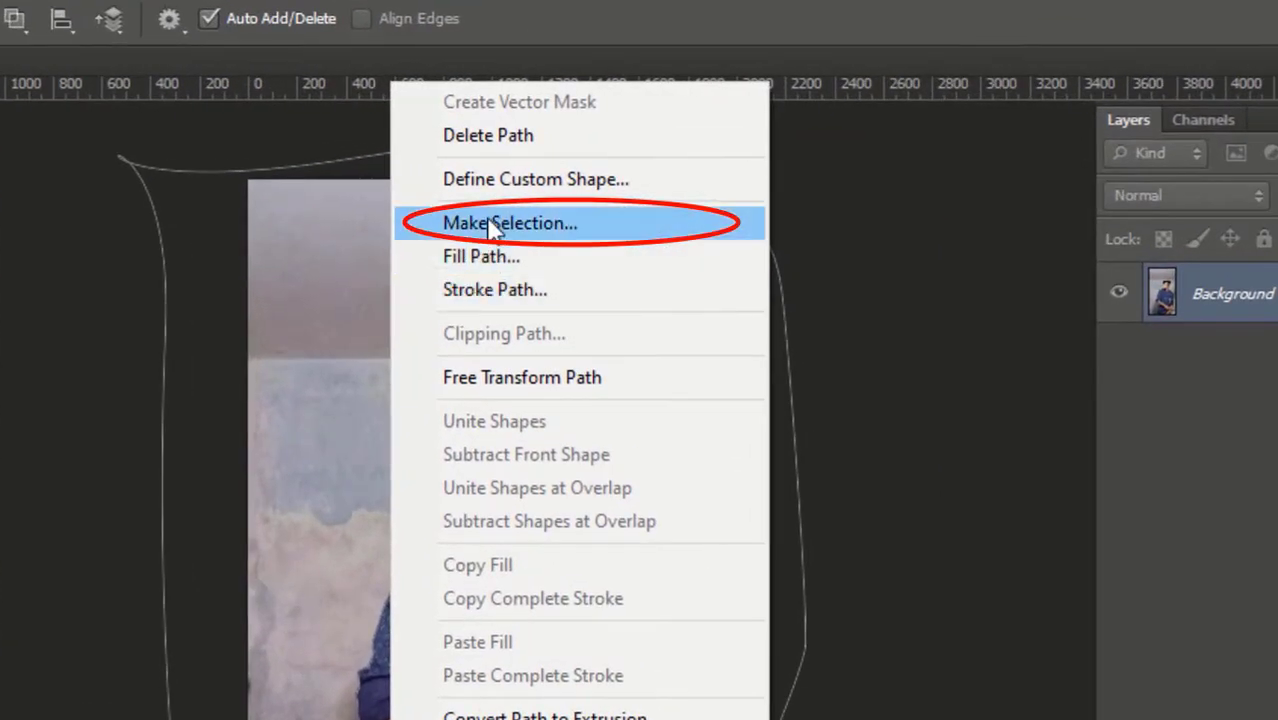
pyautogui.click(659, 168)
pyautogui.click(617, 272)
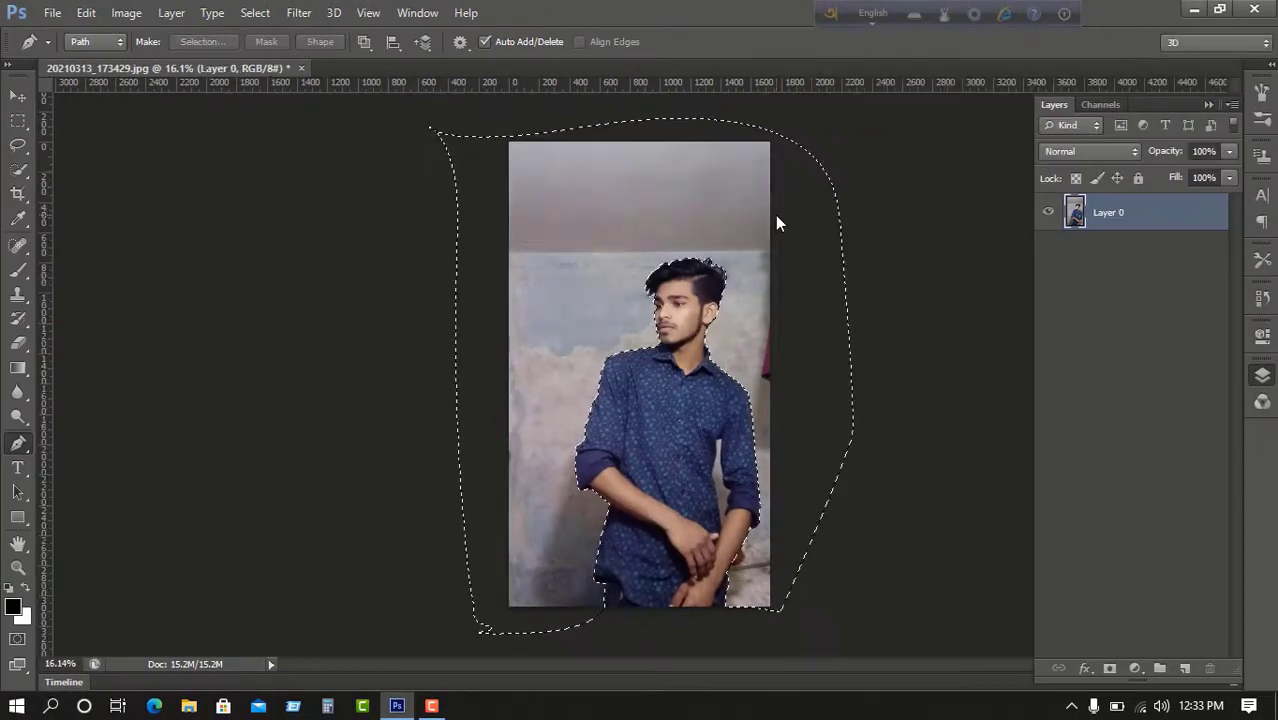
pyautogui.press('Delete')
pyautogui.hotkey('ctrl', 'd')
pyautogui.scroll(8, 708, 379)
pyautogui.moveTo(702, 440); pyautogui.dragTo(451, 431)
pyautogui.scroll(4, 451, 431)
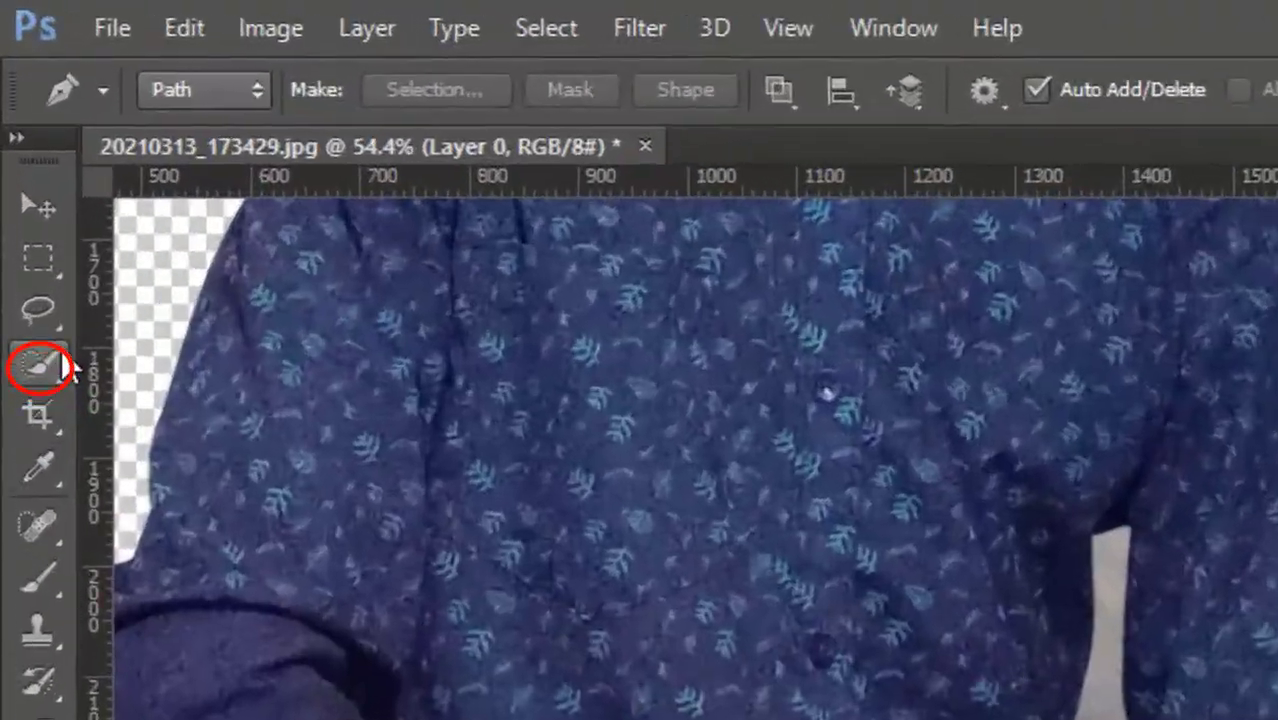
pyautogui.click(62, 355)
# Select the leftover wall strip between the right arm and shirt with Quick Selection.
pyautogui.rightClick(42, 364)
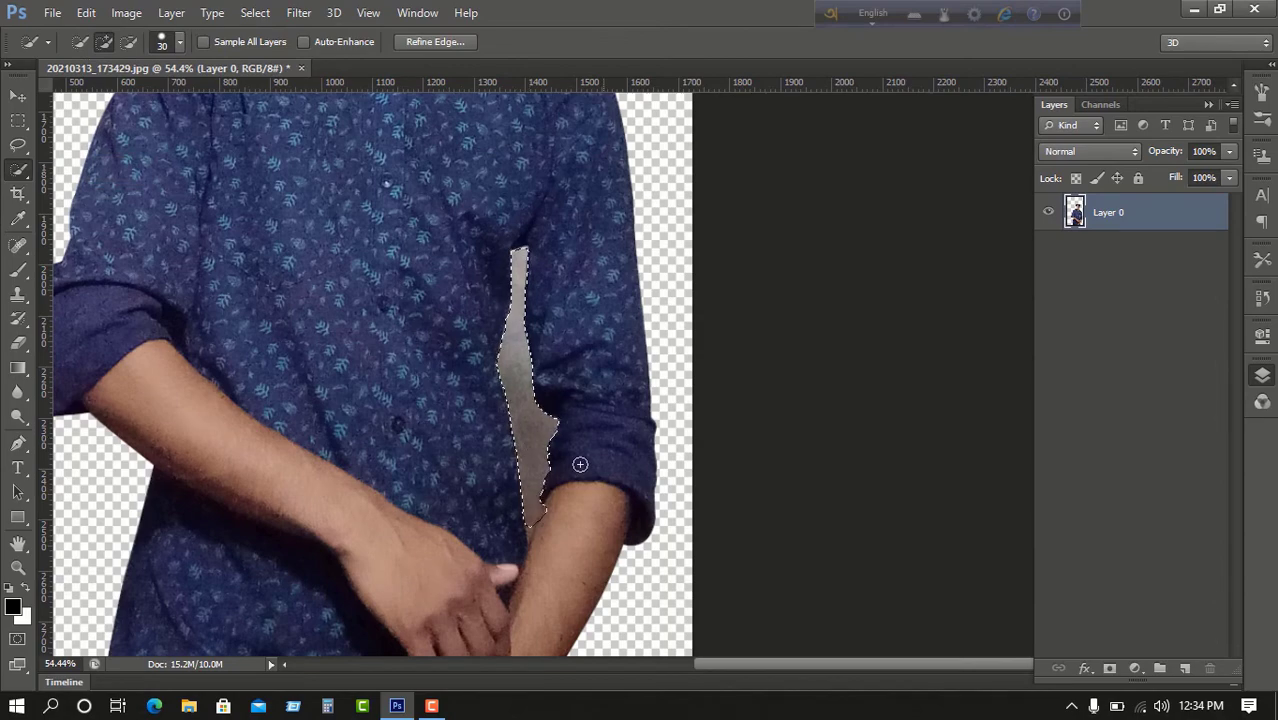
pyautogui.moveTo(602, 451); pyautogui.dragTo(587, 209)
pyautogui.scroll(4, 509, 486)
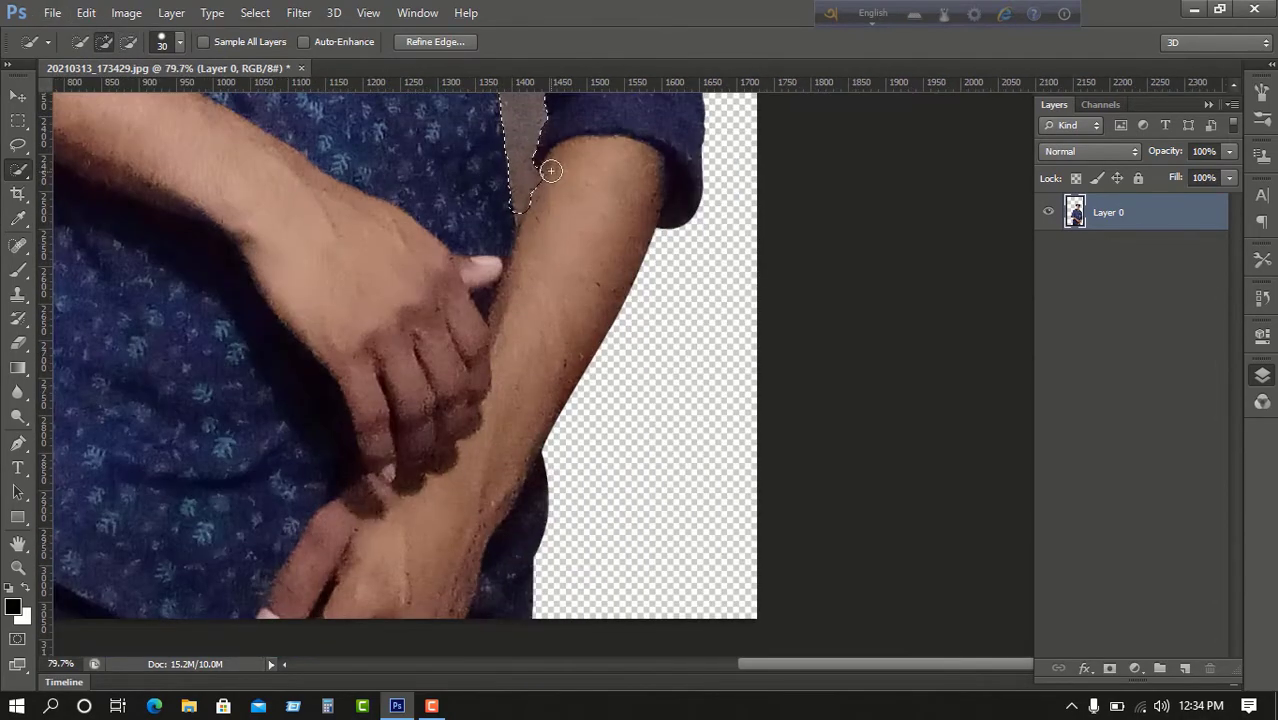
pyautogui.scroll(-8, 540, 247)
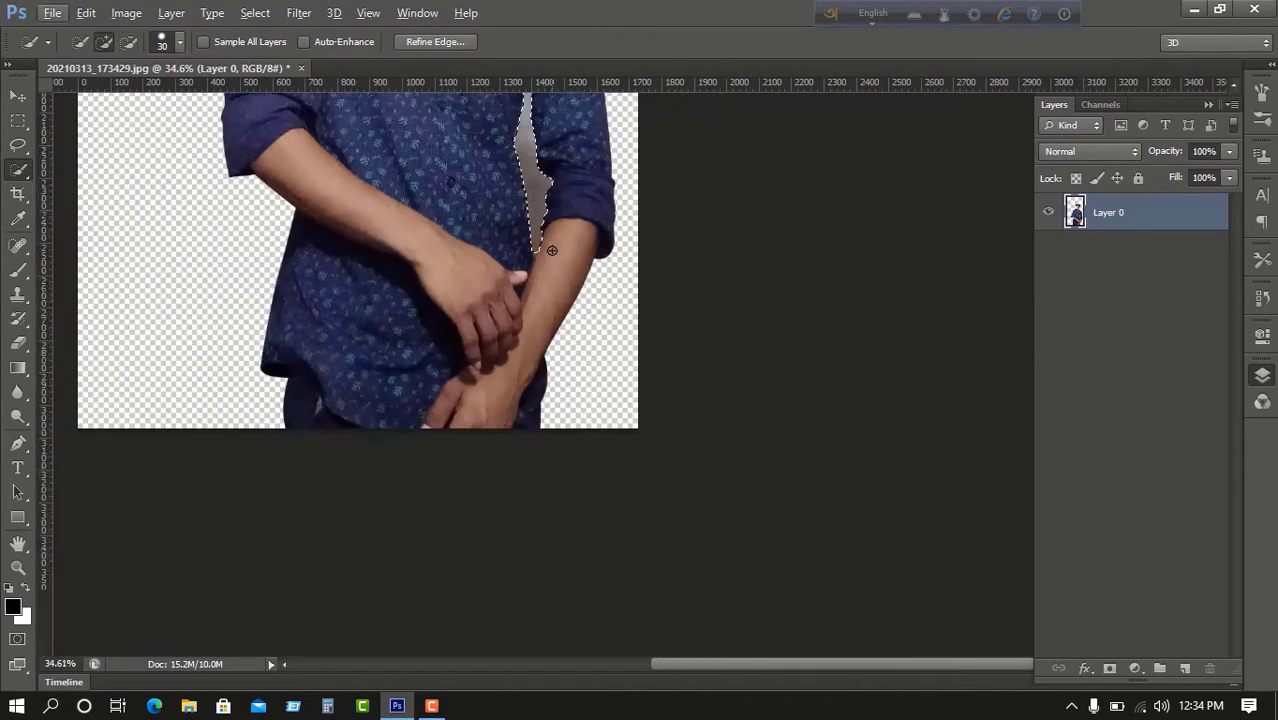
pyautogui.scroll(3, 602, 207)
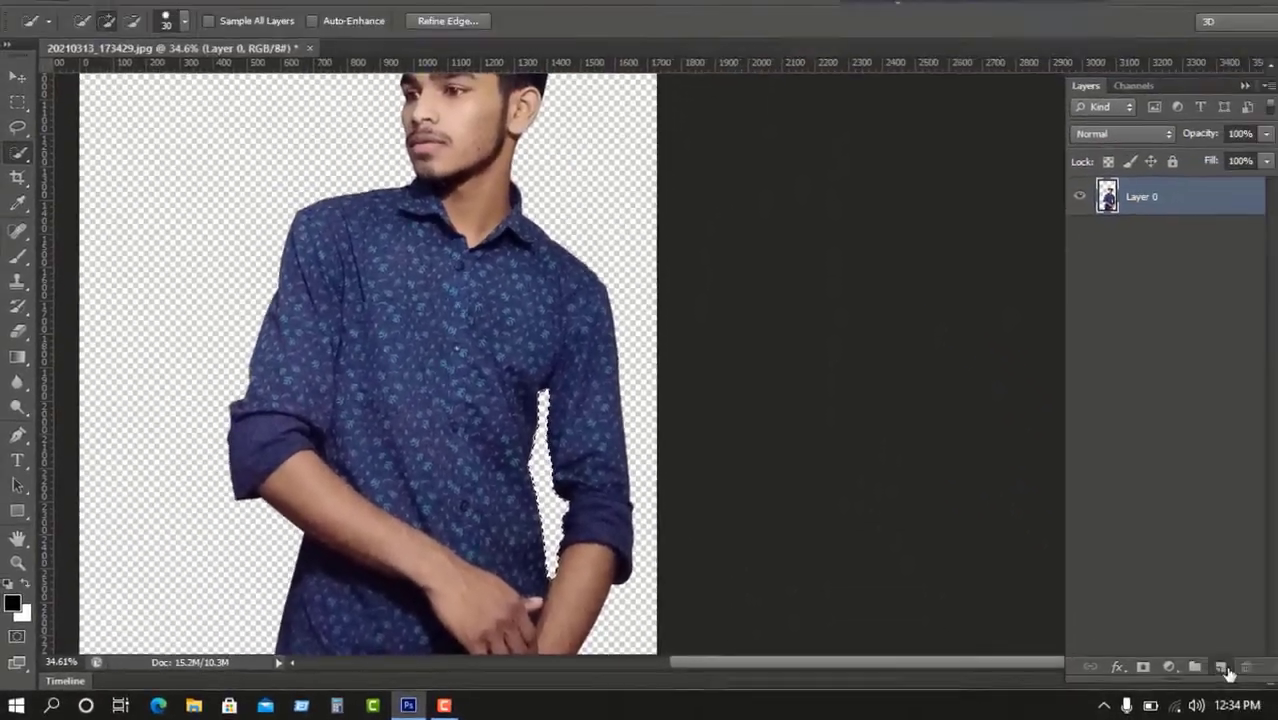
# Add a new empty layer and set up the Brush tool at 21 px.
pyautogui.click(1222, 669)
pyautogui.scroll(3, 135, 313)
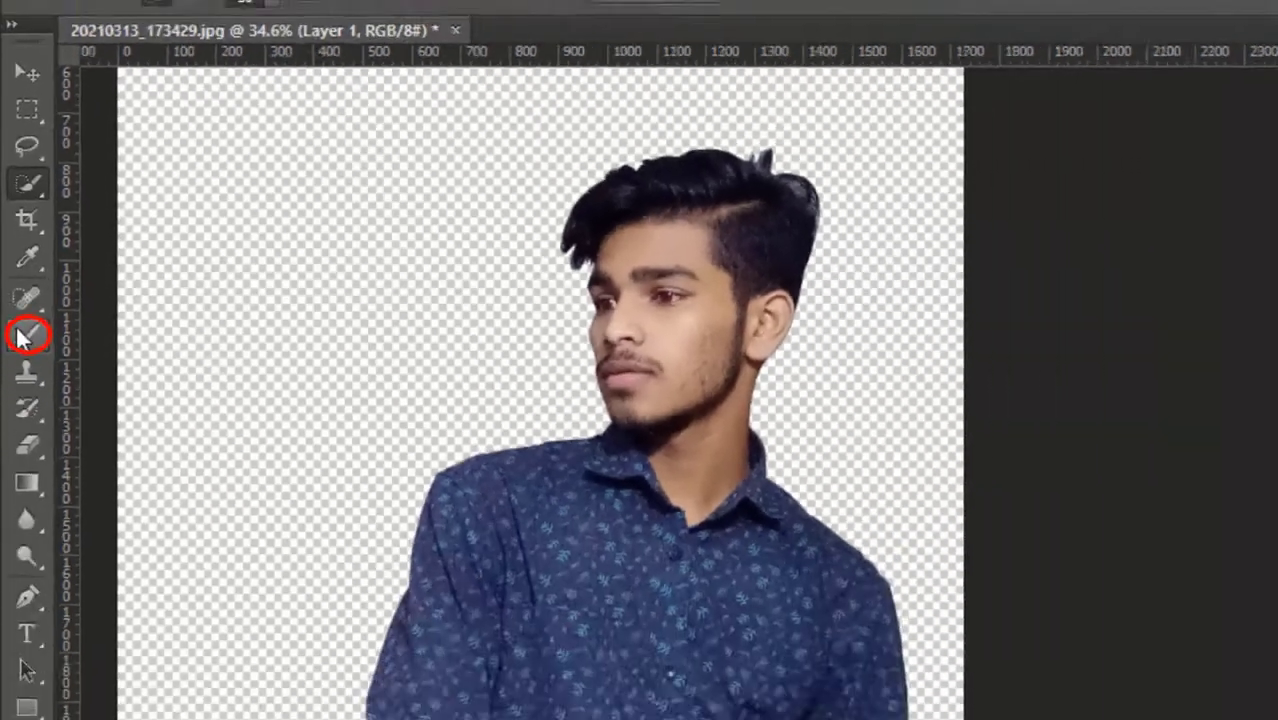
pyautogui.click(24, 336)
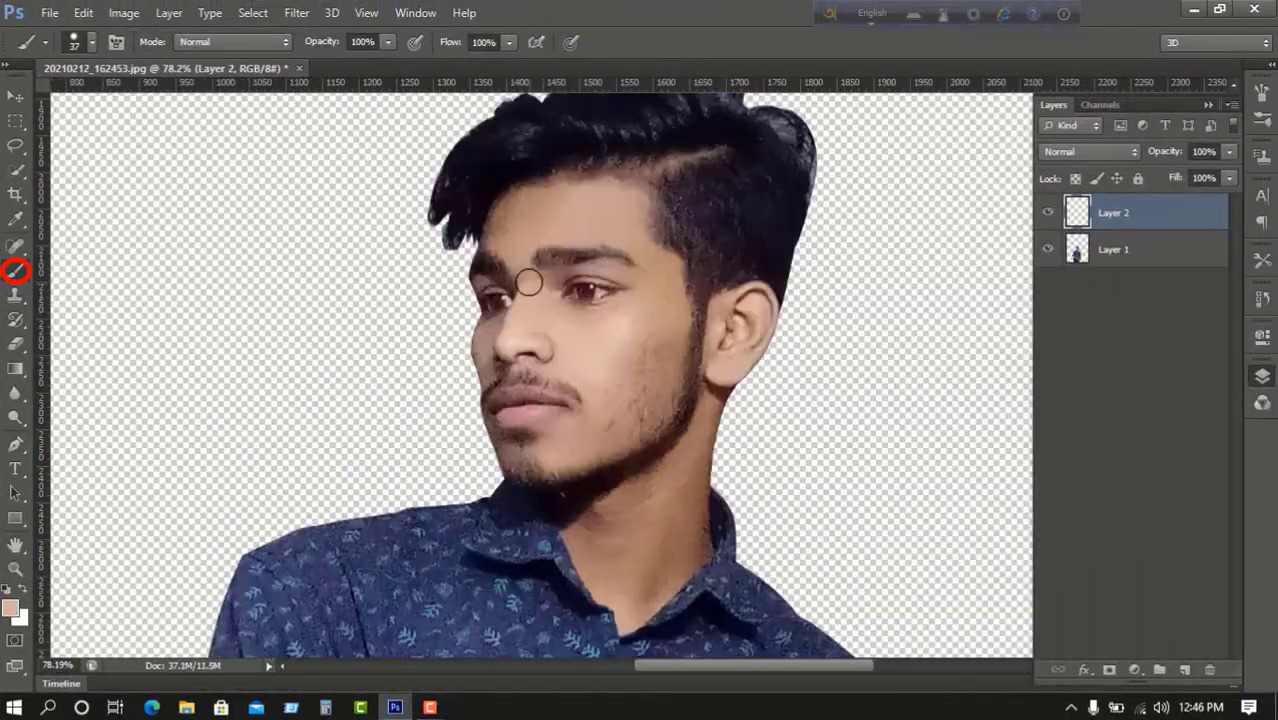
pyautogui.scroll(5, 502, 236)
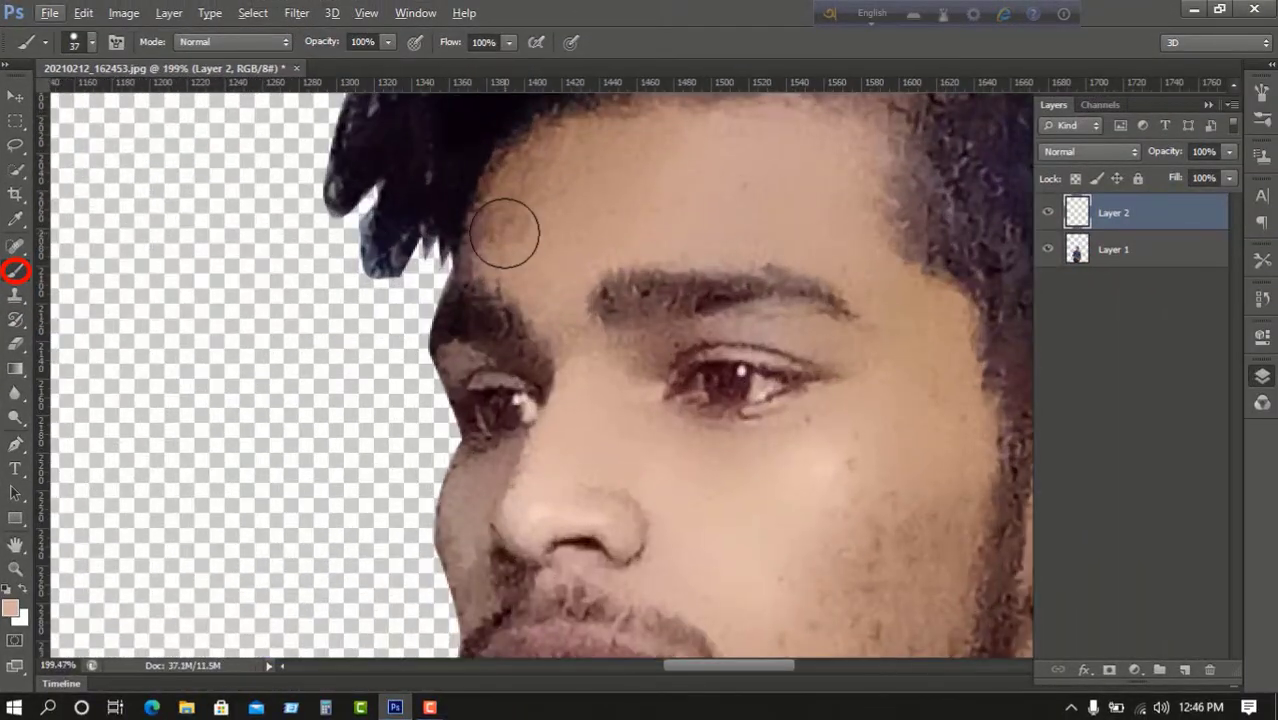
pyautogui.rightClick(518, 210)
# Paint skin tone over the forehead, temple, cheek and chin.
pyautogui.moveTo(566, 252); pyautogui.dragTo(558, 252)
pyautogui.moveTo(496, 211); pyautogui.dragTo(517, 170)
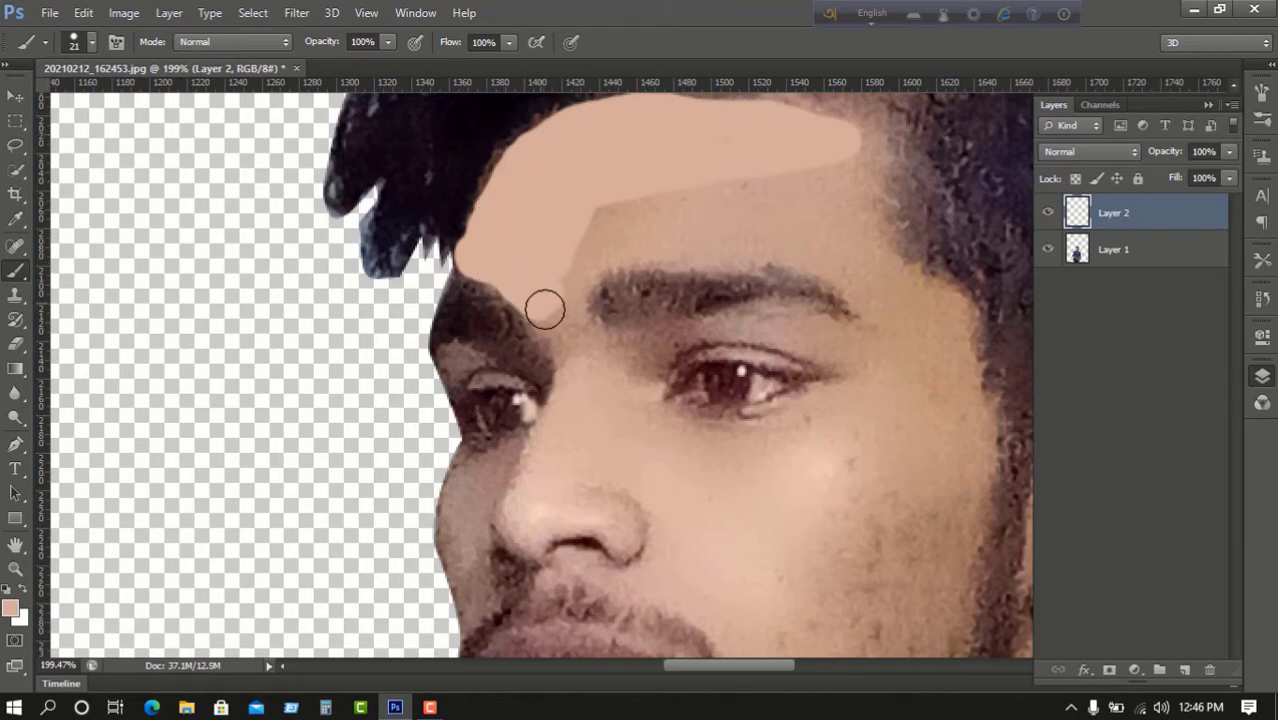
pyautogui.moveTo(570, 268); pyautogui.dragTo(318, 302)
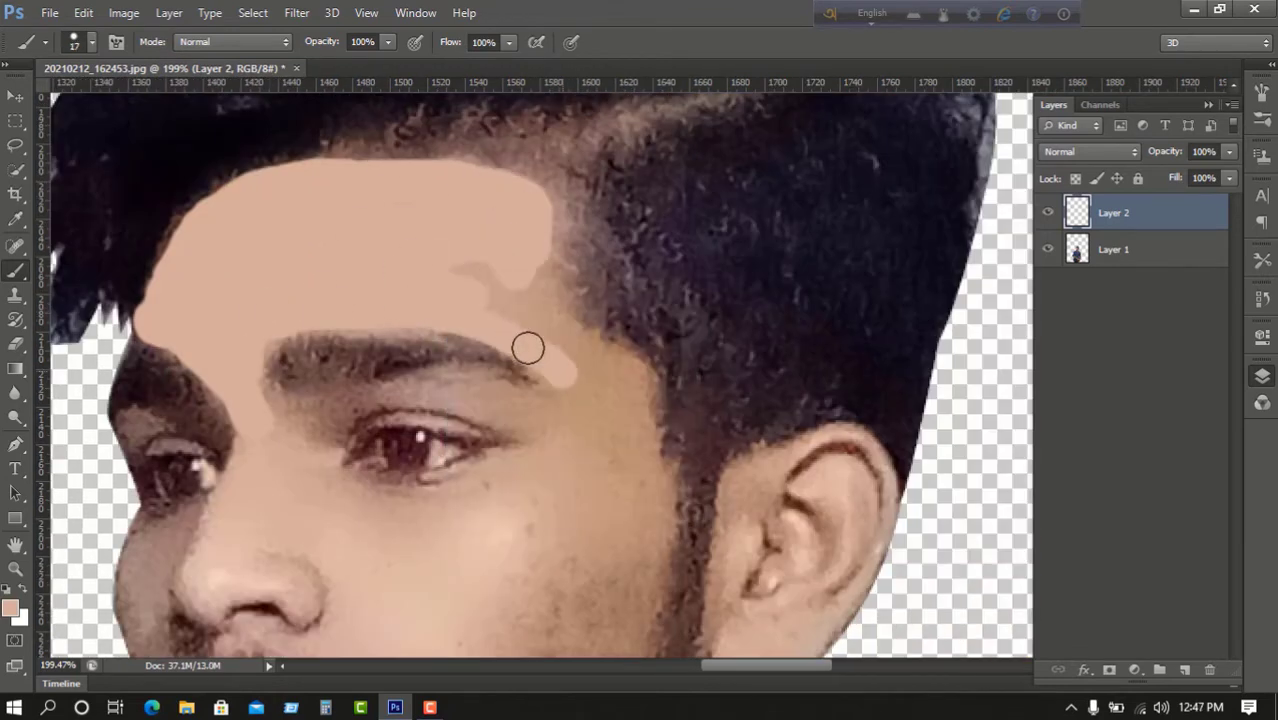
pyautogui.moveTo(571, 329); pyautogui.dragTo(655, 500)
pyautogui.scroll(-2, 653, 354)
pyautogui.scroll(-4, 630, 320)
pyautogui.moveTo(630, 315)
pyautogui.mouseDown()
pyautogui.moveTo(552, 361)
pyautogui.moveTo(548, 400)
pyautogui.moveTo(595, 369)
pyautogui.moveTo(502, 498)
pyautogui.moveTo(659, 323)
pyautogui.moveTo(660, 292)
pyautogui.moveTo(477, 245)
pyautogui.moveTo(408, 380)
pyautogui.moveTo(351, 325)
pyautogui.mouseUp()
pyautogui.scroll(3, 553, 359)
pyautogui.scroll(2, 659, 323)
pyautogui.scroll(-3, 380, 350)
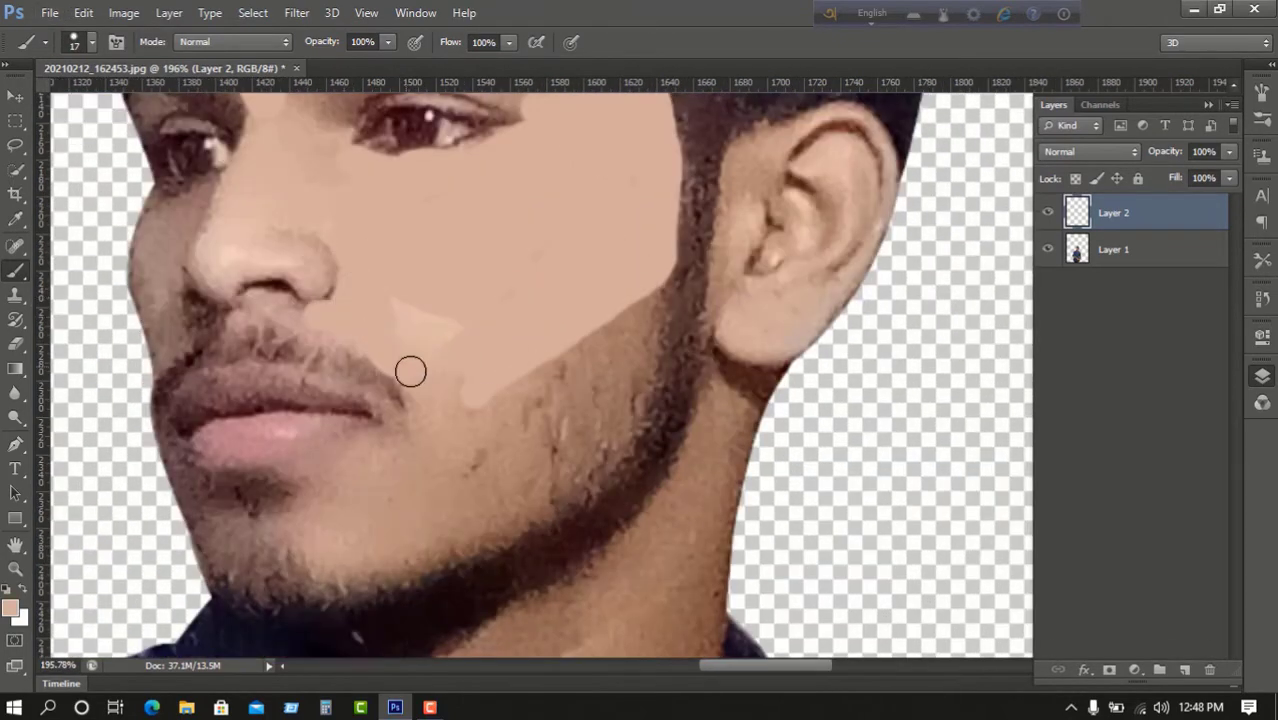
pyautogui.moveTo(321, 487)
pyautogui.mouseDown()
pyautogui.moveTo(354, 533)
pyautogui.moveTo(438, 495)
pyautogui.mouseUp()
pyautogui.scroll(3, 622, 305)
# With a smaller brush, paint skin tone between the brows and over the eyelids.
pyautogui.press('[')
pyautogui.press('[')
pyautogui.press('[')
pyautogui.press('[')
pyautogui.moveTo(622, 305); pyautogui.dragTo(980, 335)
pyautogui.scroll(-3, 700, 330)
pyautogui.moveTo(485, 179); pyautogui.dragTo(455, 197)
pyautogui.scroll(-3, 503, 397)
pyautogui.moveTo(488, 452); pyautogui.dragTo(570, 500)
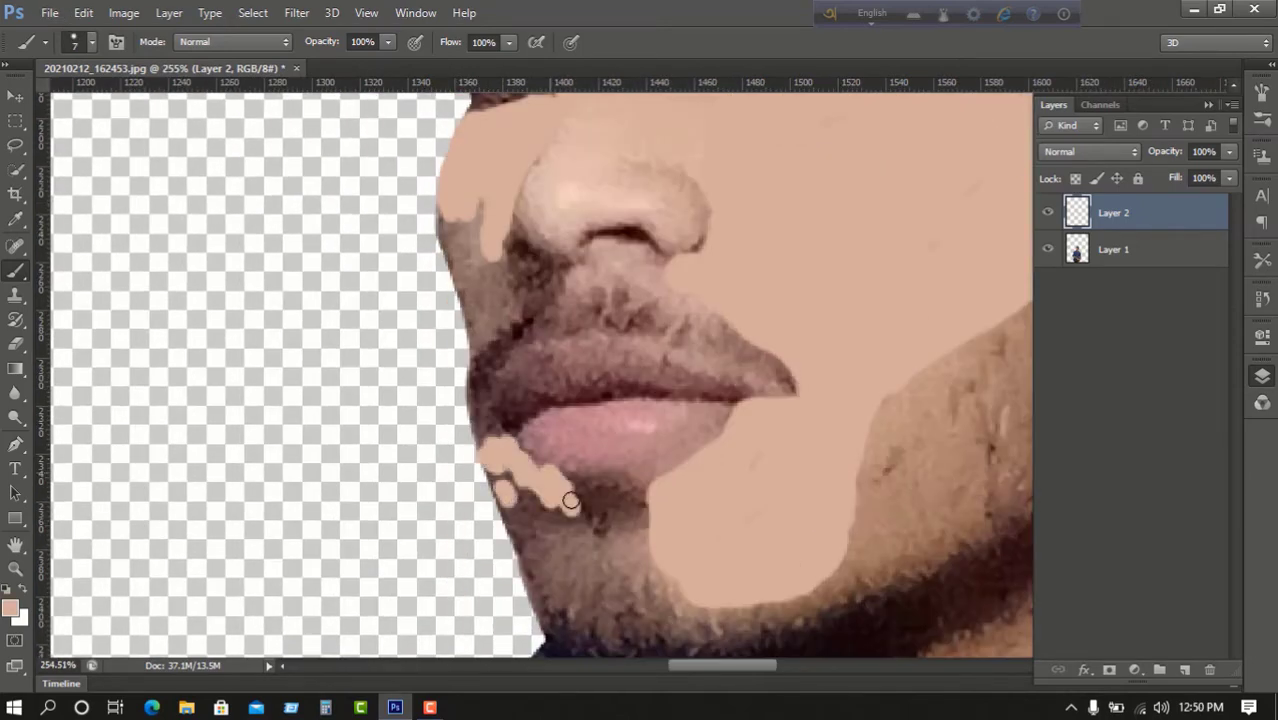
pyautogui.moveTo(498, 255); pyautogui.dragTo(505, 318)
pyautogui.scroll(2, 571, 217)
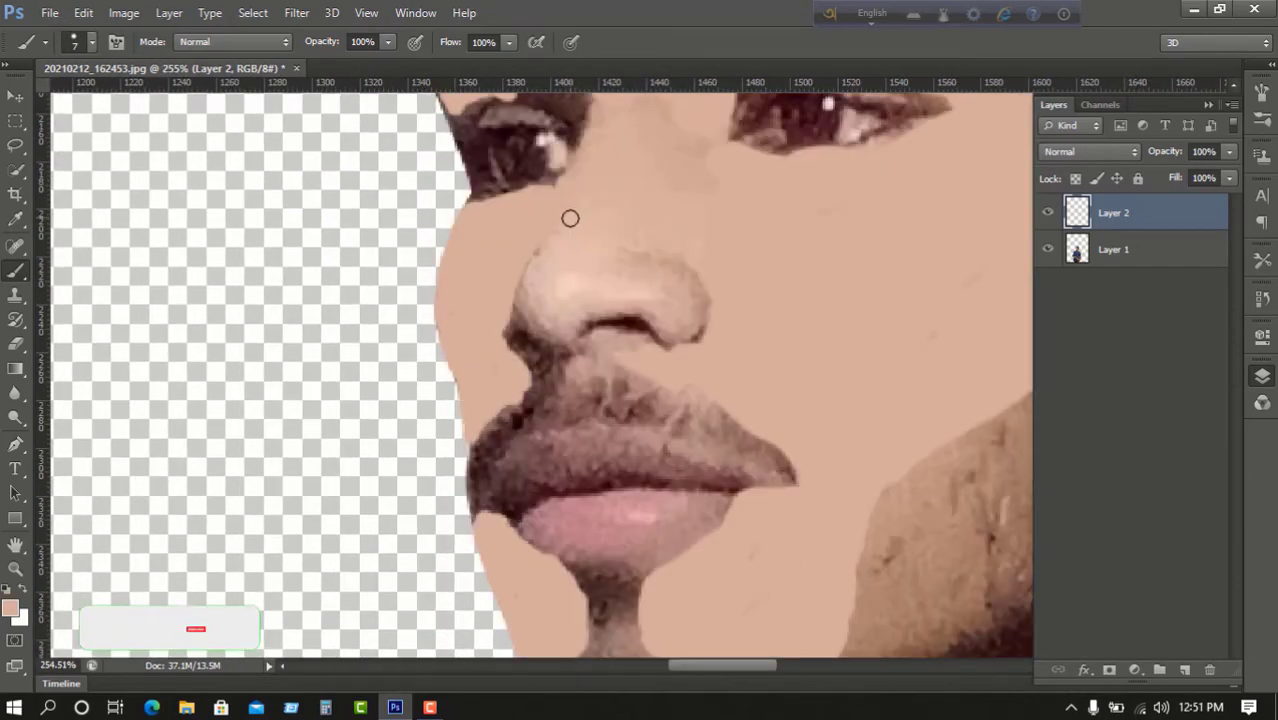
pyautogui.moveTo(668, 270); pyautogui.dragTo(700, 340)
# Enlarge the brush and paint skin tone down the jawline and neck.
pyautogui.press(']')
pyautogui.press(']')
pyautogui.press(']')
pyautogui.press(']')
pyautogui.press(']')
pyautogui.press(']')
pyautogui.scroll(3, 656, 282)
pyautogui.scroll(-4, 656, 282)
pyautogui.hscroll(4, 640, 290)
pyautogui.moveTo(556, 335); pyautogui.dragTo(598, 267)
pyautogui.scroll(-3, 600, 425)
pyautogui.moveTo(540, 320); pyautogui.dragTo(513, 425)
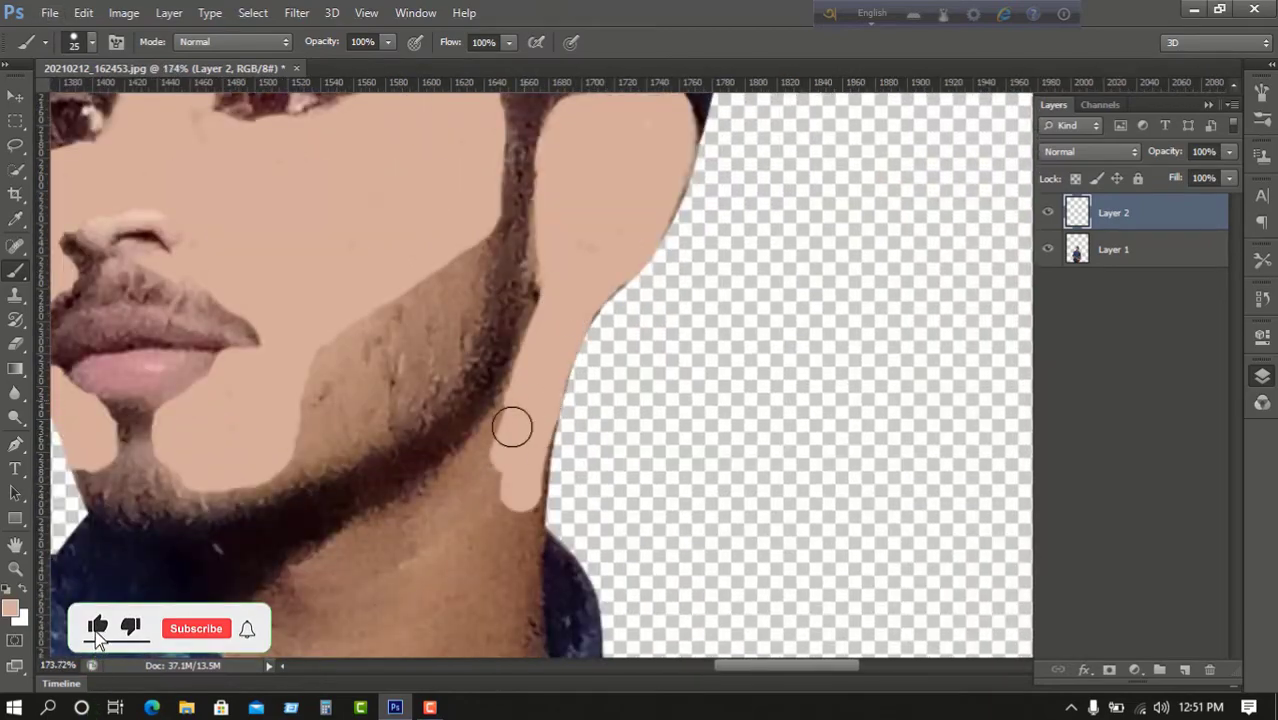
pyautogui.scroll(-3, 520, 400)
pyautogui.moveTo(430, 285)
pyautogui.mouseDown()
pyautogui.moveTo(240, 439)
pyautogui.moveTo(411, 599)
pyautogui.moveTo(420, 490)
pyautogui.mouseUp()
# Paint skin colour along the left neck edge with a smaller brush.
pyautogui.scroll(-1, 400, 470)
pyautogui.scroll(4, 356, 447)
pyautogui.press('[')
pyautogui.press('[')
pyautogui.press('[')
pyautogui.moveTo(220, 345); pyautogui.dragTo(400, 600)
pyautogui.scroll(-6, 337, 268)
pyautogui.scroll(5, 308, 248)
pyautogui.scroll(-5, 480, 350)
# Paint the first forearm below the sleeve, undoing strokes that spill onto the sleeve.
pyautogui.moveTo(405, 261); pyautogui.dragTo(580, 328)
pyautogui.hotkey('ctrl', 'z')
pyautogui.press(']')
pyautogui.press(']')
pyautogui.press(']')
pyautogui.moveTo(468, 262)
pyautogui.mouseDown()
pyautogui.moveTo(402, 348)
pyautogui.moveTo(459, 437)
pyautogui.mouseUp()
pyautogui.hotkey('ctrl', 'z')
pyautogui.scroll(-3, 470, 400)
pyautogui.moveTo(535, 180)
pyautogui.mouseDown()
pyautogui.moveTo(482, 288)
pyautogui.moveTo(398, 377)
pyautogui.moveTo(368, 520)
pyautogui.mouseUp()
pyautogui.hotkey('ctrl', 'z')
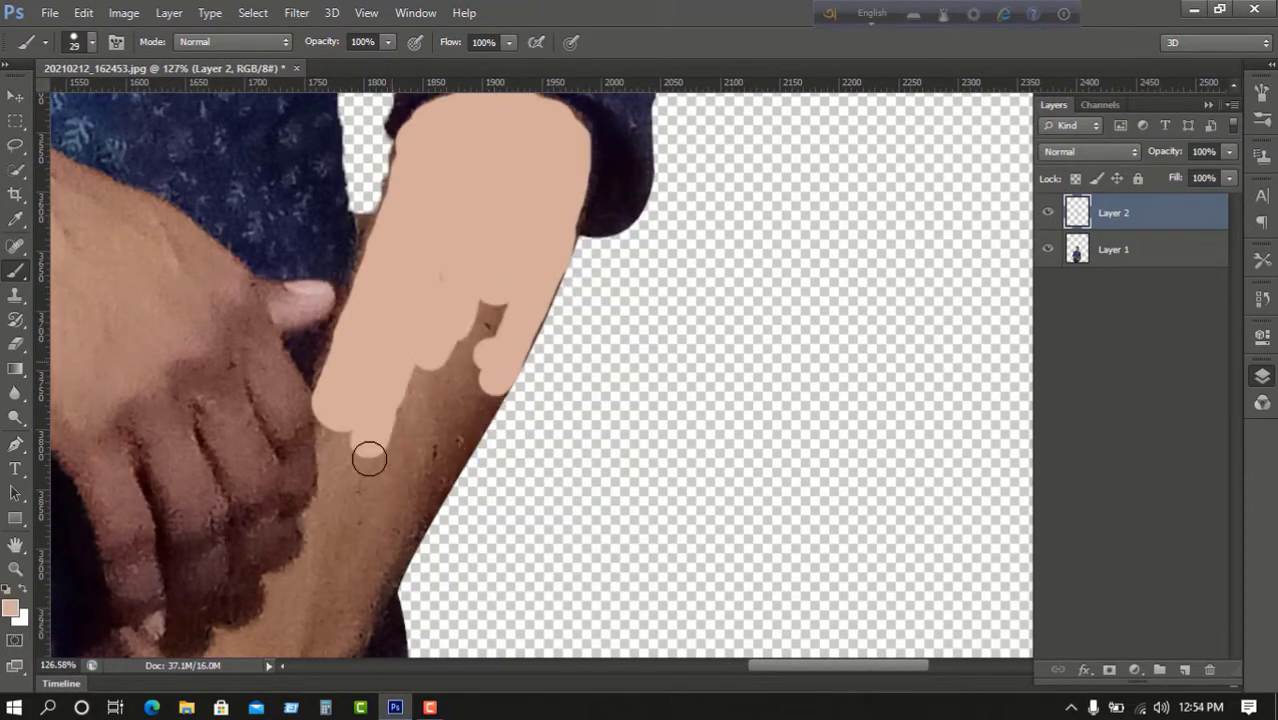
pyautogui.scroll(5, 368, 456)
# Paint the forearm down to the wrist and begin the hand in skin colour.
pyautogui.moveTo(300, 500); pyautogui.dragTo(505, 260)
pyautogui.scroll(-3, 450, 400)
pyautogui.moveTo(400, 440); pyautogui.dragTo(300, 408)
pyautogui.scroll(-4, 300, 408)
pyautogui.moveTo(678, 275)
pyautogui.mouseDown()
pyautogui.moveTo(674, 453)
pyautogui.moveTo(461, 440)
pyautogui.mouseUp()
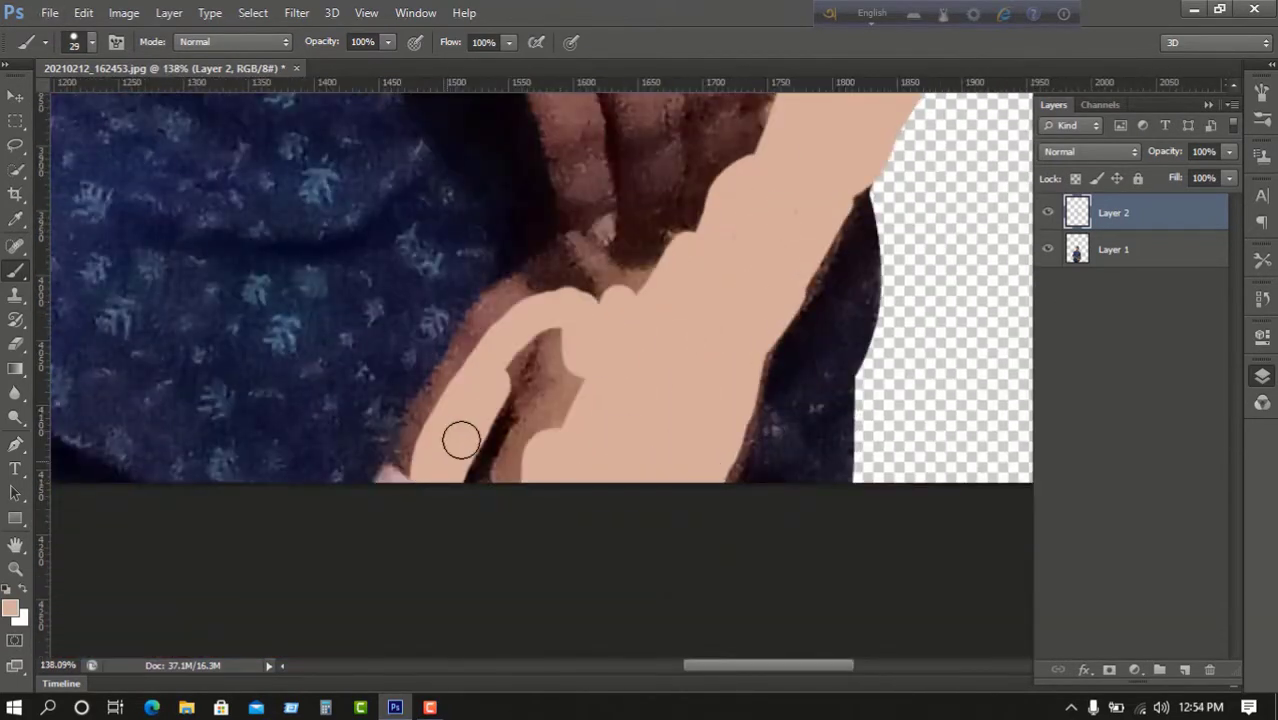
pyautogui.scroll(-4, 562, 328)
pyautogui.scroll(4, 562, 328)
# Paint the other forearm, wrist, back of the hand and knuckles in skin colour.
pyautogui.moveTo(990, 515)
pyautogui.mouseDown()
pyautogui.moveTo(619, 251)
pyautogui.moveTo(348, 337)
pyautogui.moveTo(465, 424)
pyautogui.mouseUp()
pyautogui.scroll(-2, 465, 424)
pyautogui.moveTo(465, 340)
pyautogui.mouseDown()
pyautogui.moveTo(476, 357)
pyautogui.moveTo(799, 391)
pyautogui.mouseUp()
pyautogui.moveTo(679, 345); pyautogui.dragTo(342, 228)
pyautogui.moveTo(640, 300)
pyautogui.mouseDown()
pyautogui.moveTo(505, 262)
pyautogui.moveTo(270, 152)
pyautogui.mouseUp()
pyautogui.moveTo(595, 325)
pyautogui.mouseDown()
pyautogui.moveTo(288, 335)
pyautogui.moveTo(251, 215)
pyautogui.mouseUp()
pyautogui.moveTo(251, 215)
pyautogui.mouseDown()
pyautogui.moveTo(476, 357)
pyautogui.moveTo(325, 419)
pyautogui.mouseUp()
pyautogui.moveTo(325, 419)
pyautogui.mouseDown()
pyautogui.moveTo(325, 348)
pyautogui.moveTo(668, 325)
pyautogui.mouseUp()
pyautogui.moveTo(668, 325)
pyautogui.mouseDown()
pyautogui.moveTo(716, 416)
pyautogui.moveTo(636, 460)
pyautogui.mouseUp()
pyautogui.moveTo(636, 460)
pyautogui.mouseDown()
pyautogui.moveTo(172, 188)
pyautogui.moveTo(305, 131)
pyautogui.moveTo(348, 302)
pyautogui.mouseUp()
# Zoom out to view the whole painted figure.
pyautogui.scroll(-6, 340, 312)
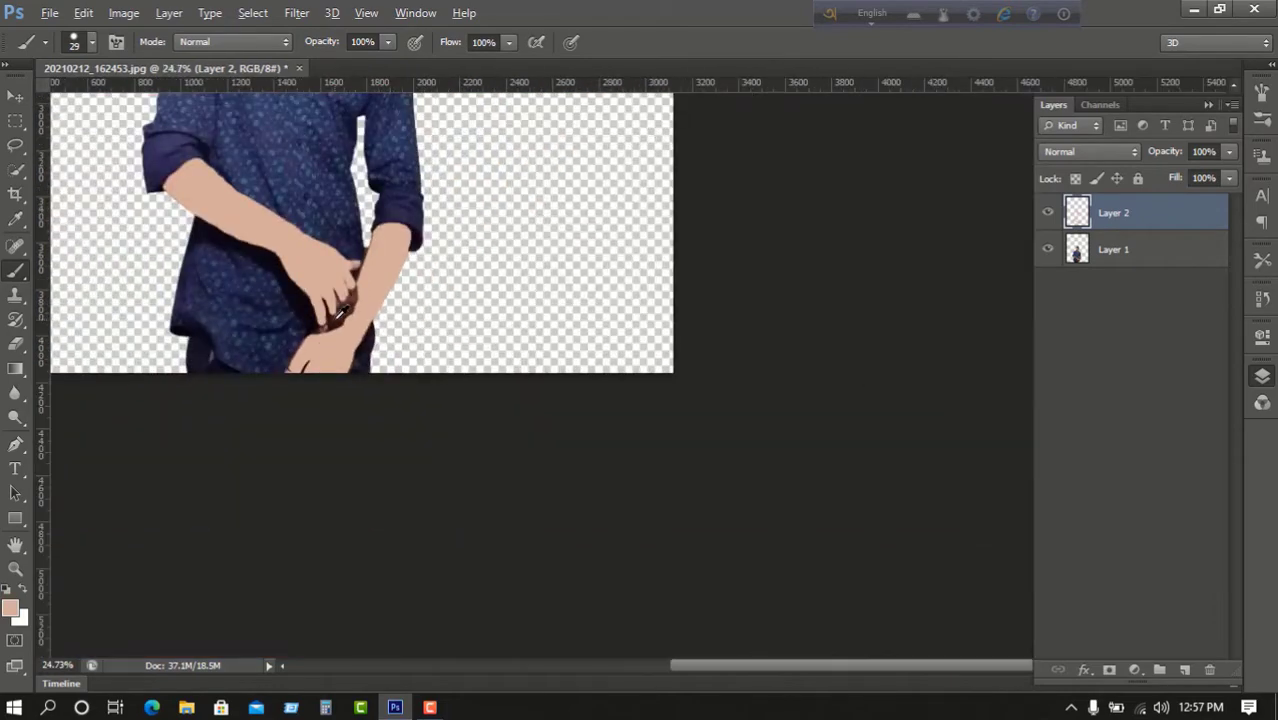
pyautogui.scroll(-2, 340, 312)
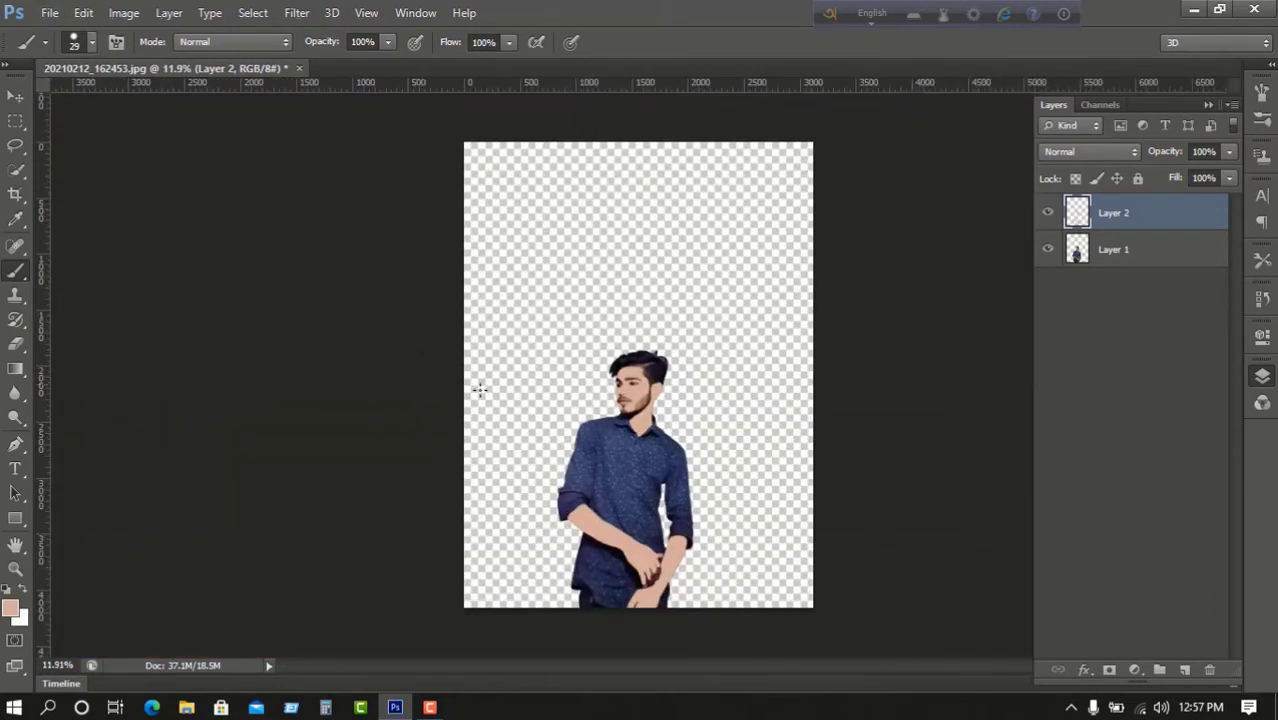
pyautogui.scroll(-1, 844, 378)
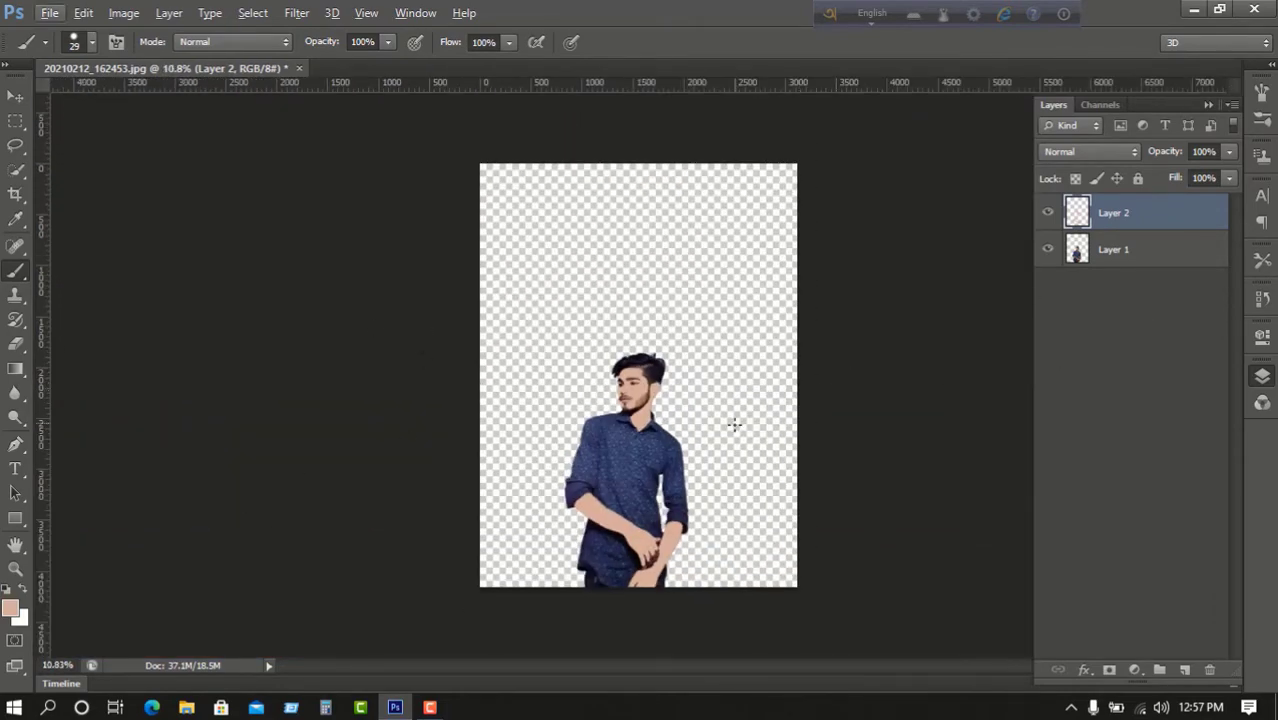
pyautogui.scroll(2, 734, 425)
pyautogui.scroll(1, 725, 400)
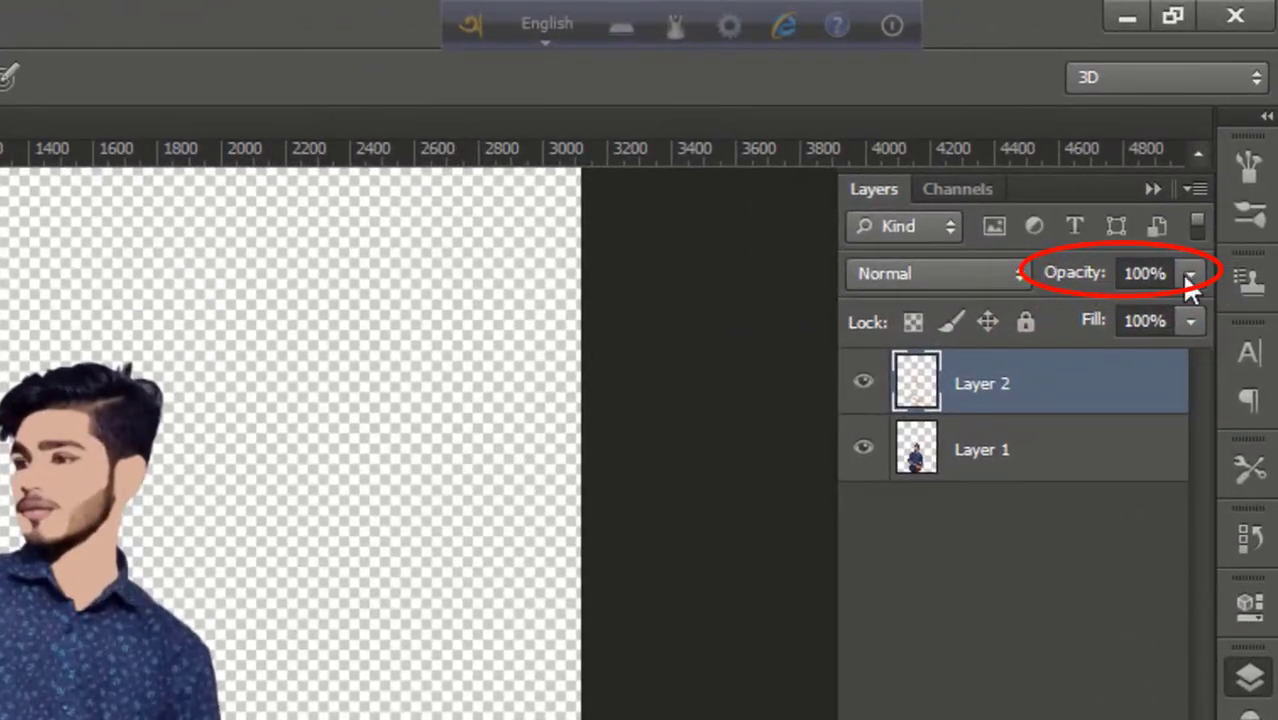
# Lower Layer 2's Opacity to 42% and its Fill to about 59%.
pyautogui.click(1190, 276)
pyautogui.moveTo(1158, 318); pyautogui.dragTo(1115, 334)
pyautogui.click(1191, 312)
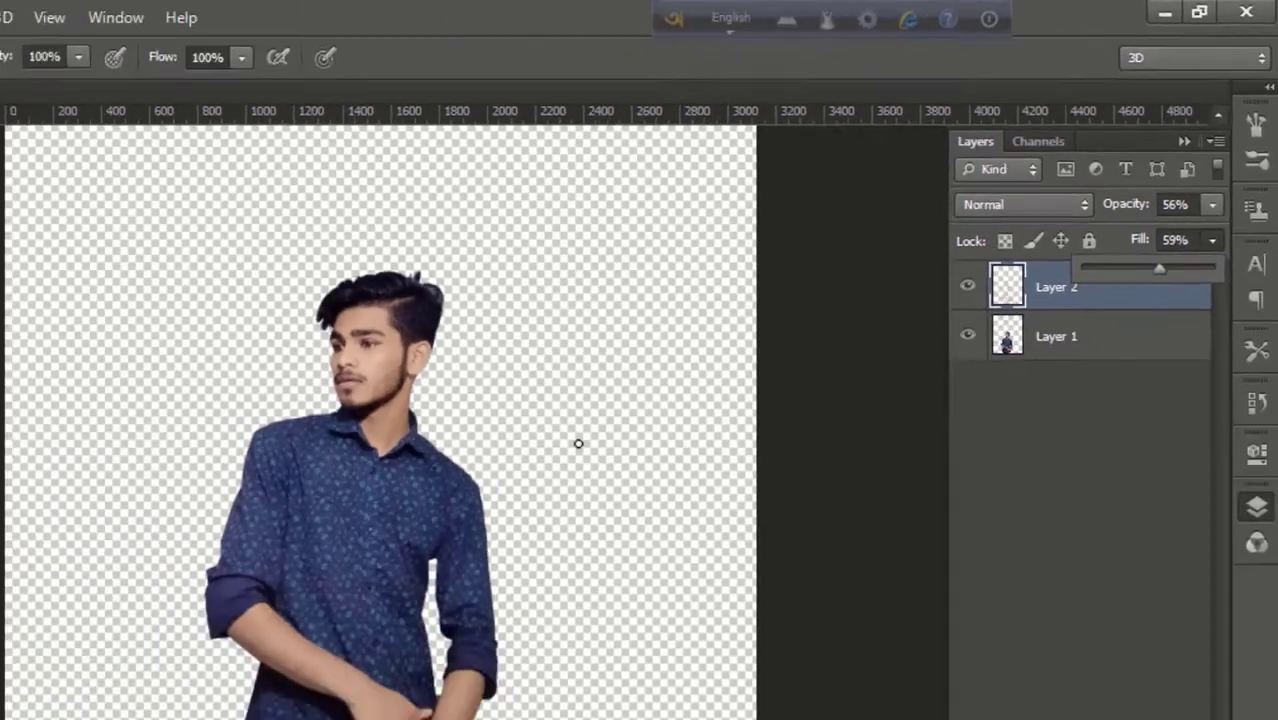
pyautogui.scroll(-4, 45, 671)
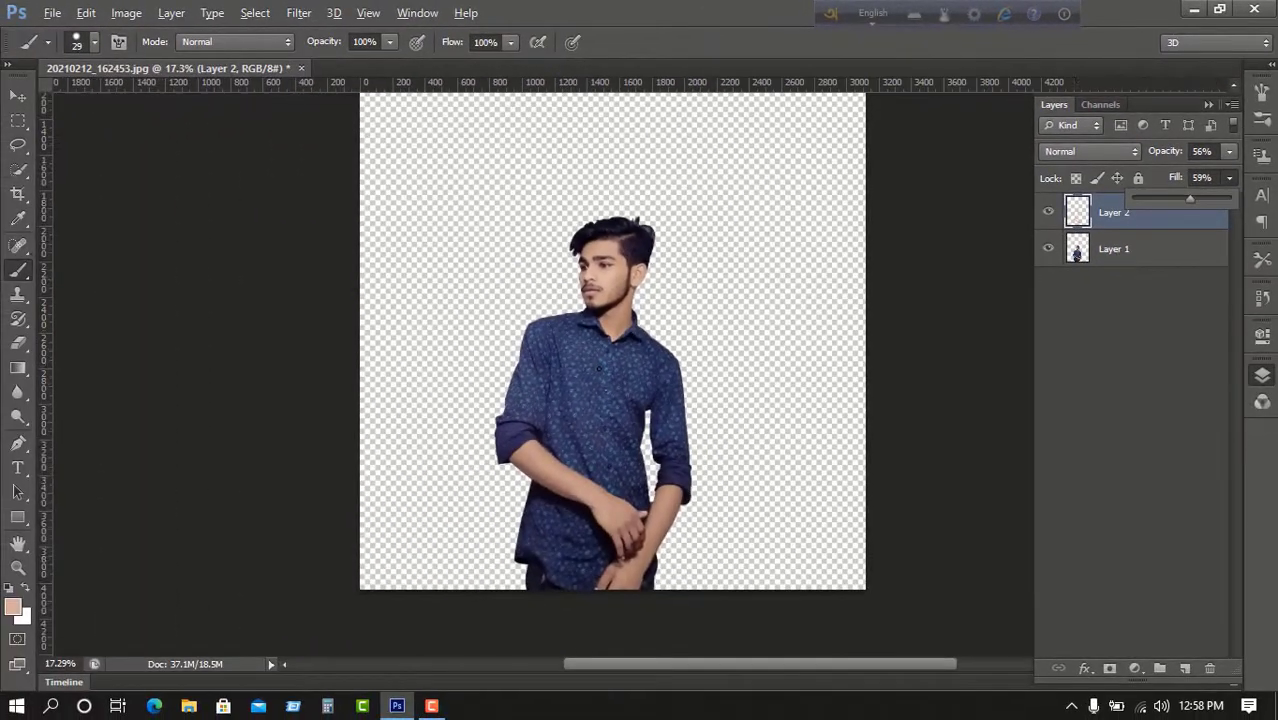
pyautogui.scroll(6, 596, 371)
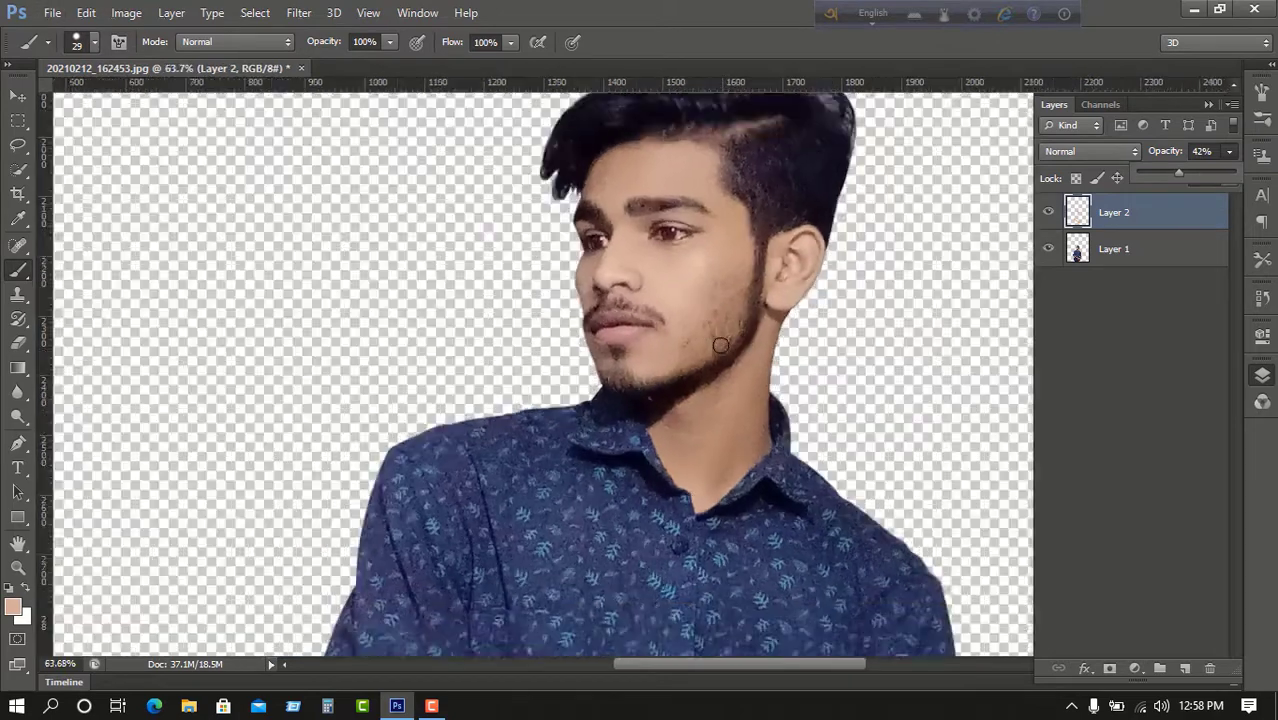
pyautogui.scroll(-1, 720, 345)
pyautogui.click(1121, 250)
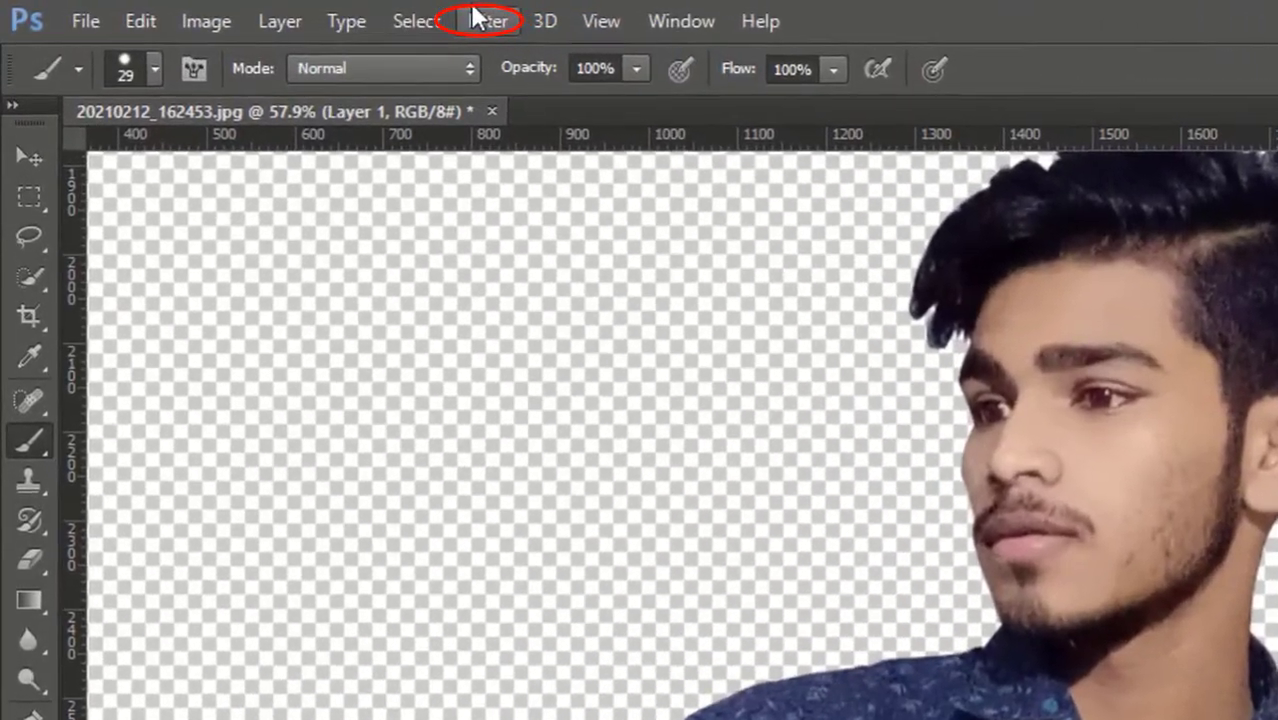
# Apply Filter > Imagenomic > Noiseware Professional to Layer 1 and accept it with OK.
pyautogui.click(478, 18)
pyautogui.moveTo(621, 657)
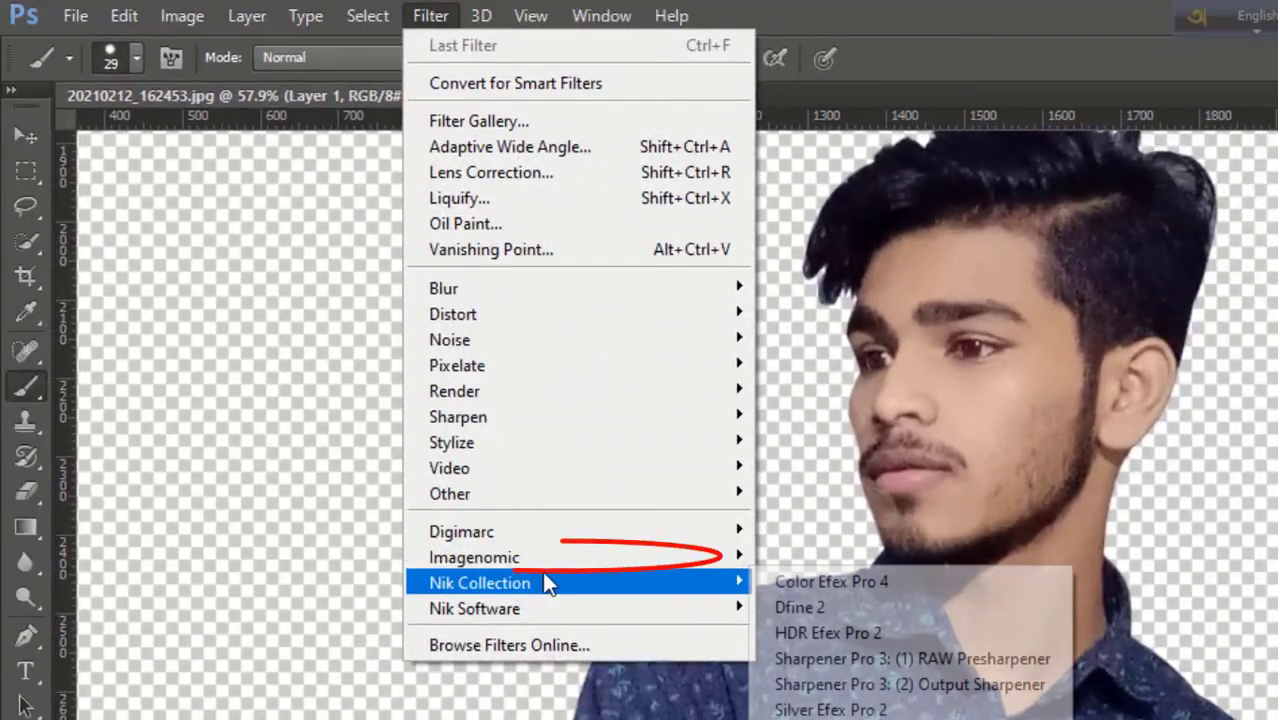
pyautogui.moveTo(614, 560)
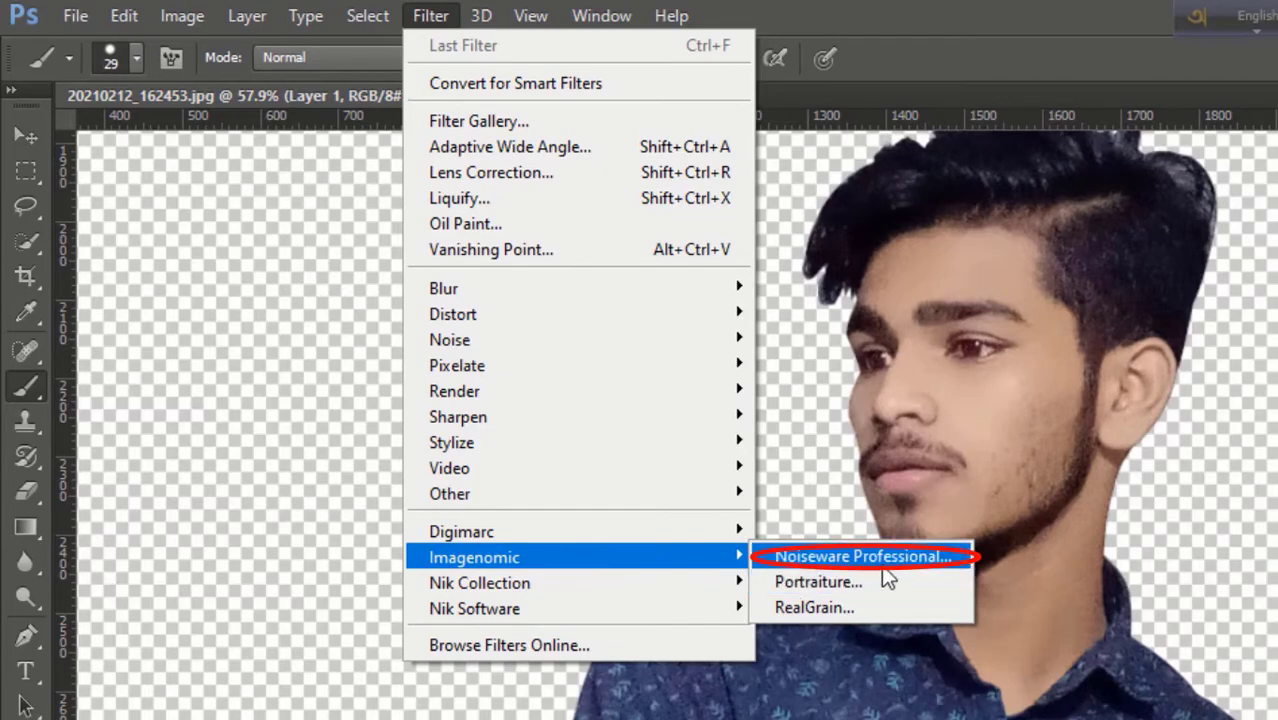
pyautogui.click(884, 576)
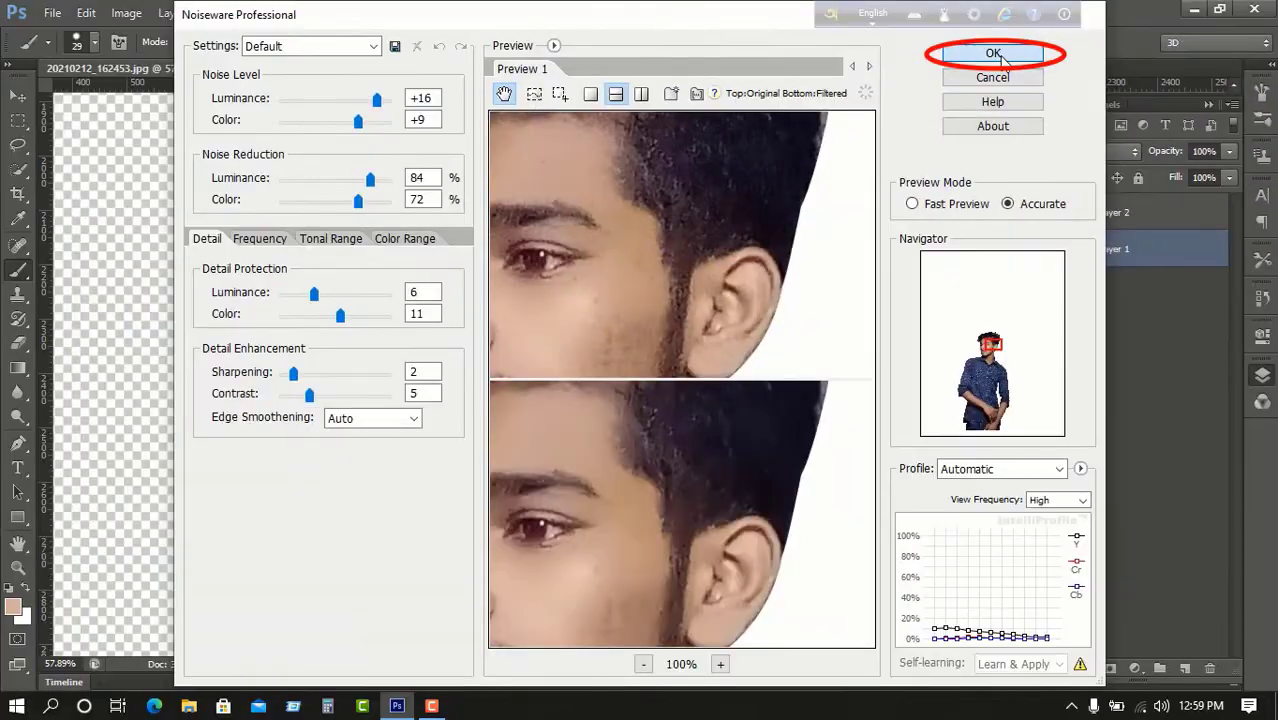
pyautogui.click(960, 63)
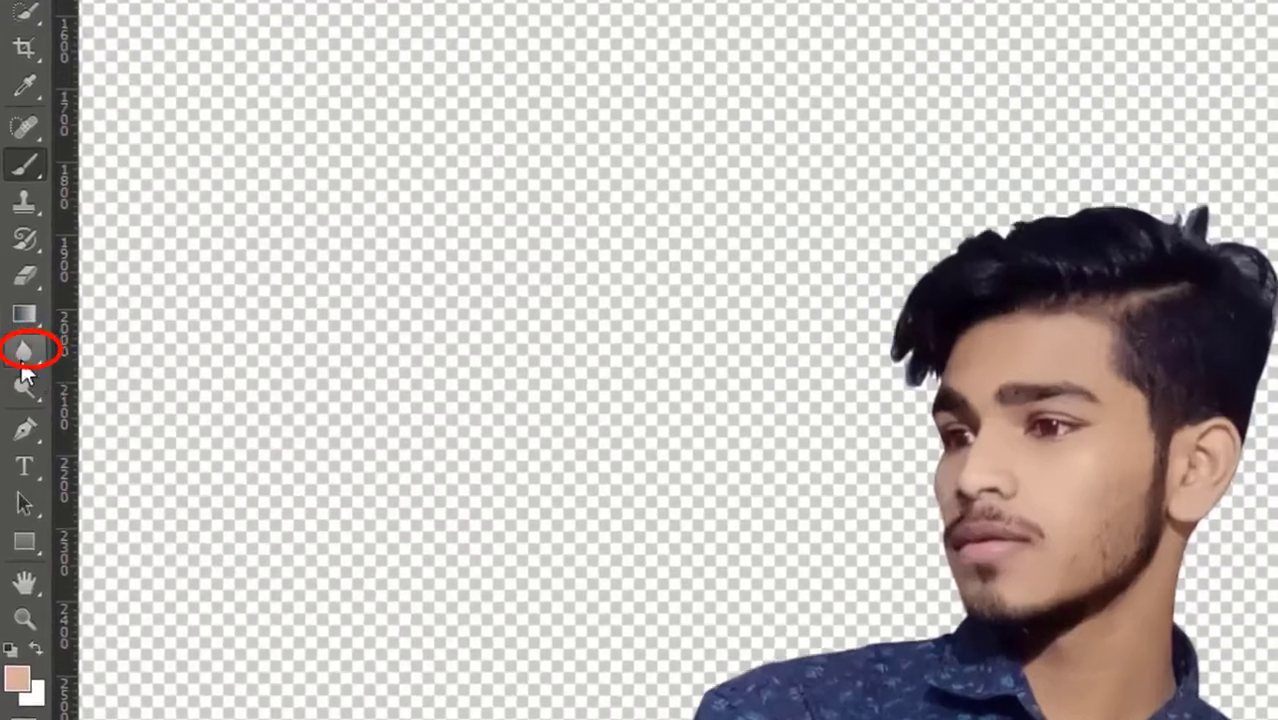
# Switch to the Smudge Tool with the 39 px textured brush preset.
pyautogui.rightClick(17, 392)
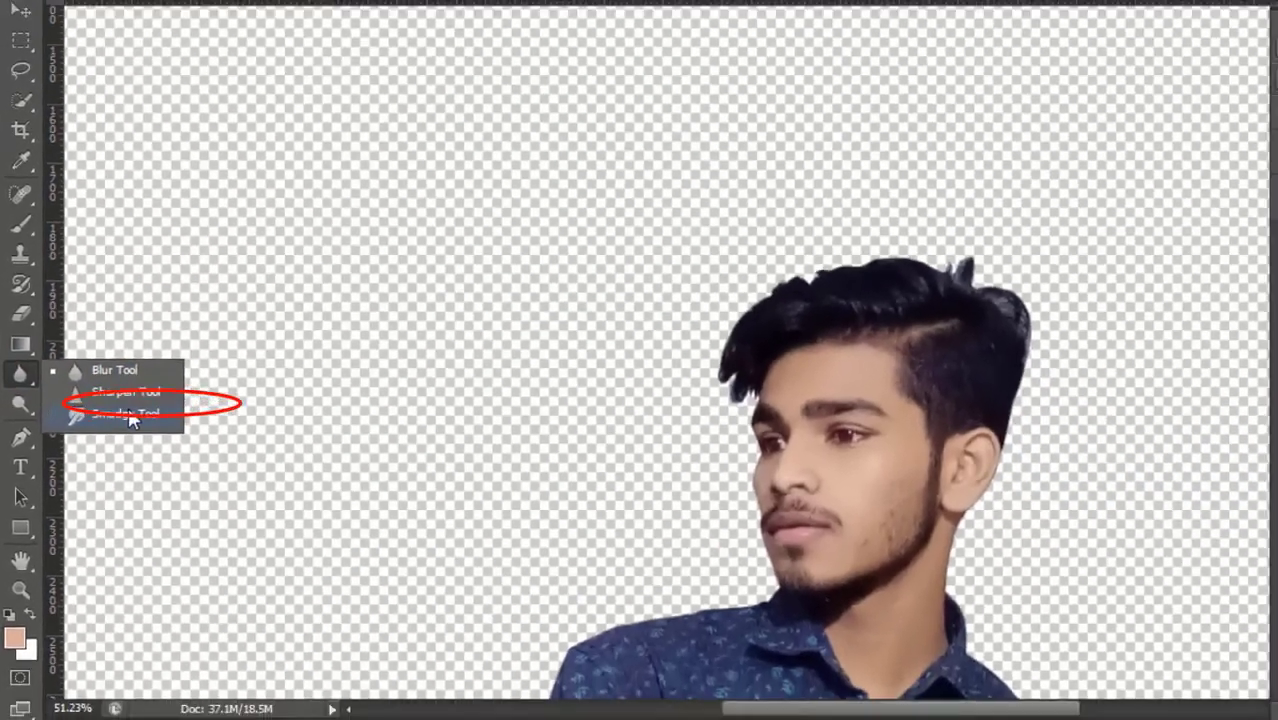
pyautogui.click(154, 400)
pyautogui.scroll(3, 680, 400)
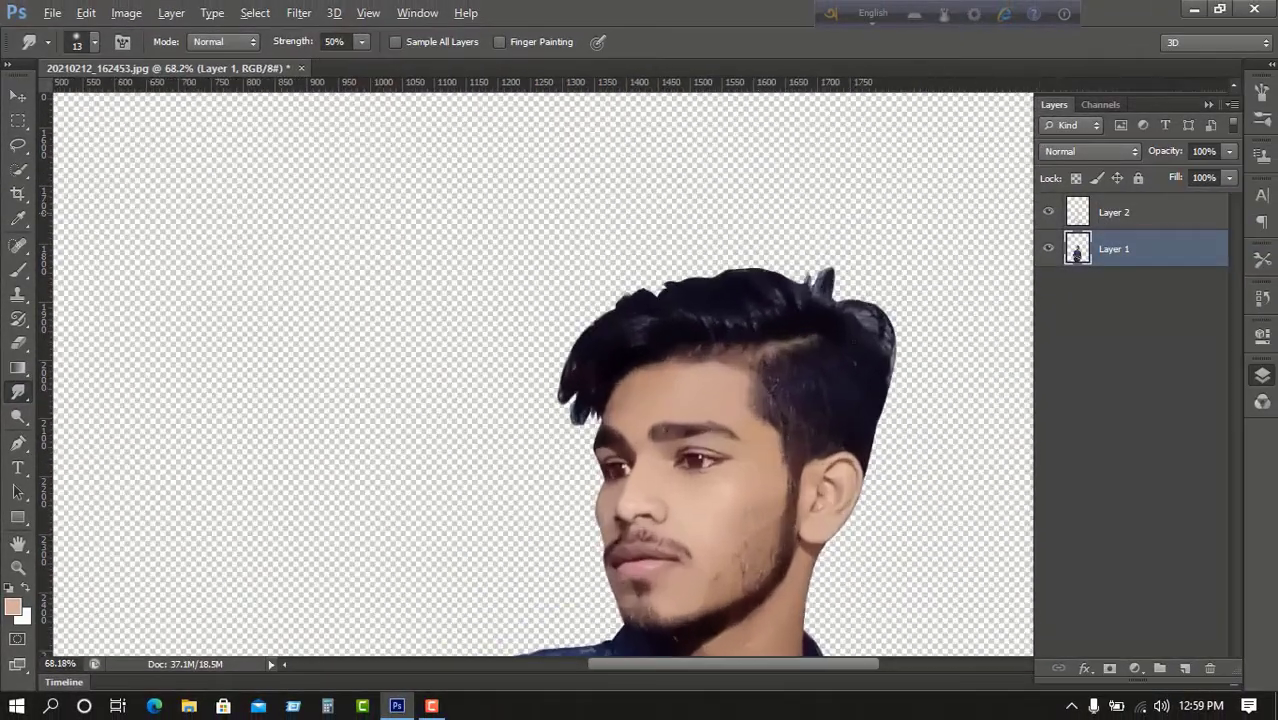
pyautogui.rightClick(801, 291)
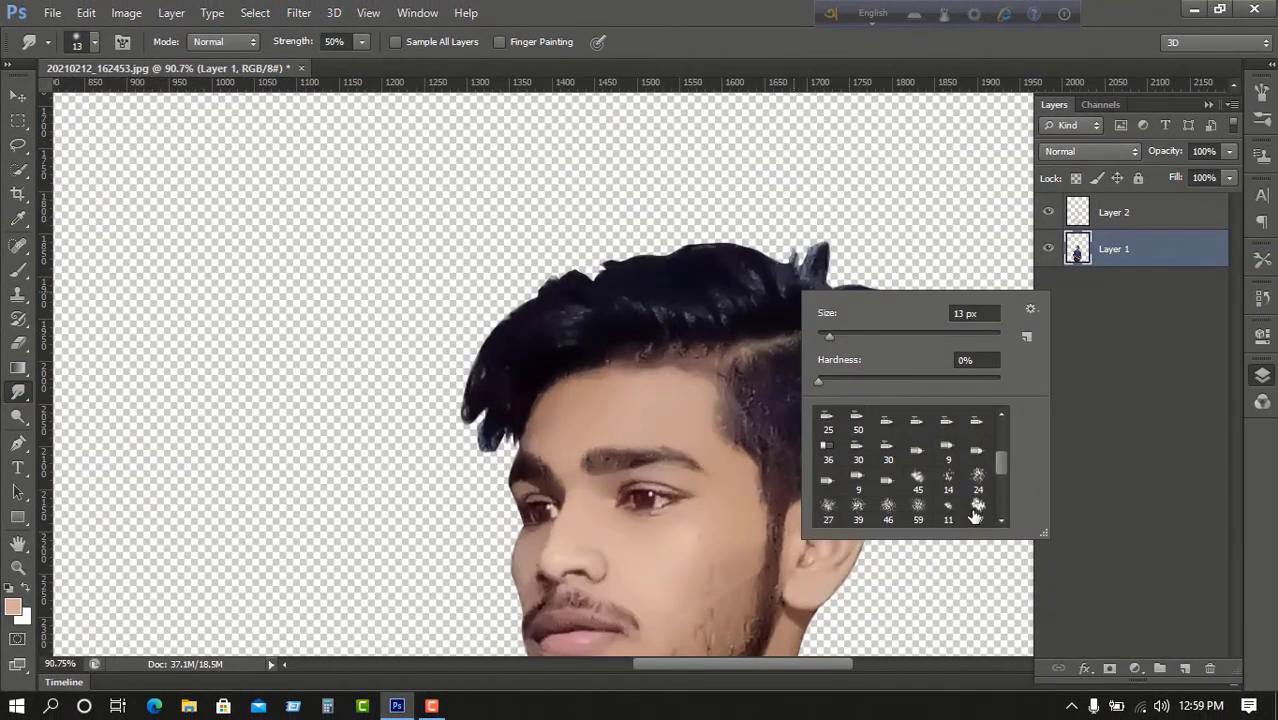
pyautogui.click(861, 515)
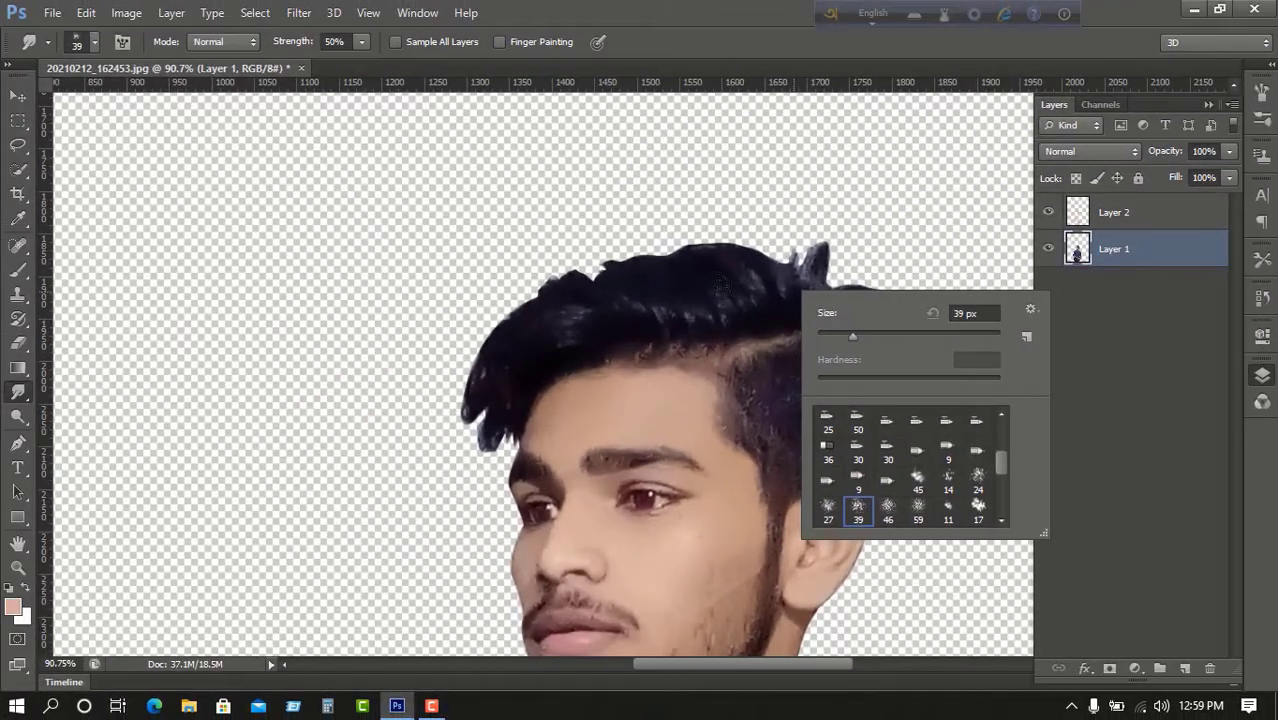
pyautogui.click(650, 217)
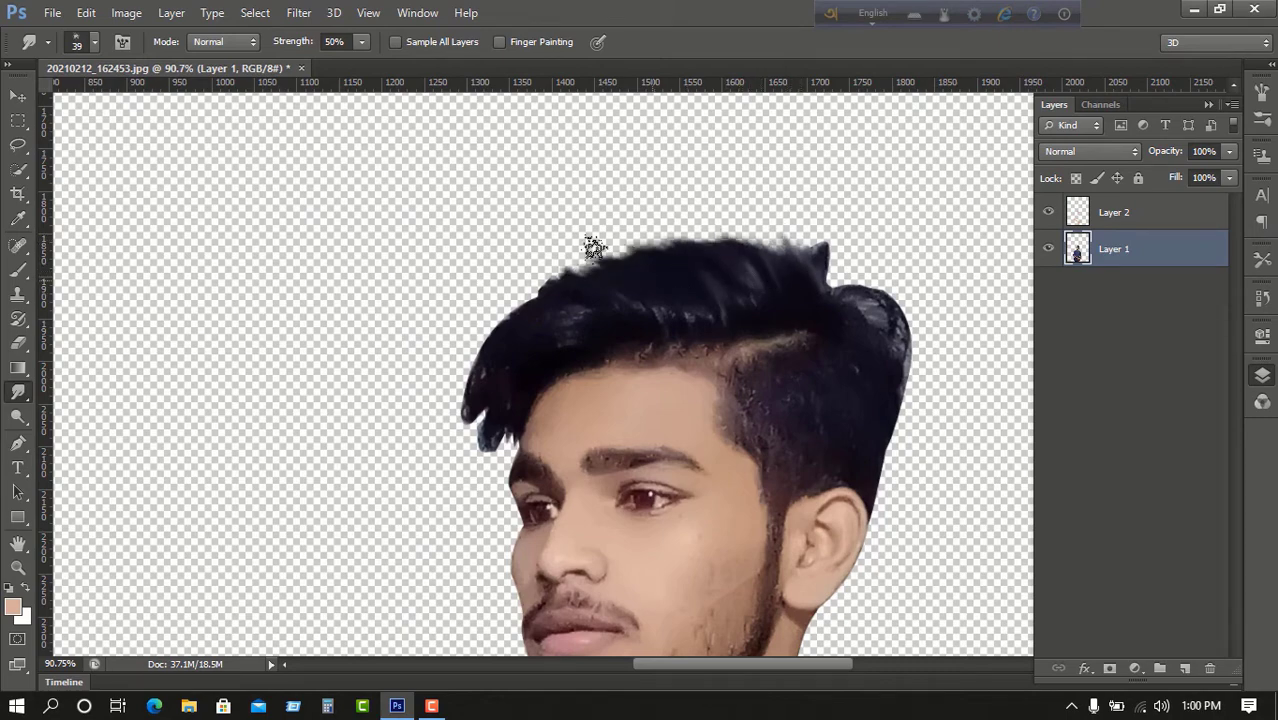
# Smudge the hair edges, pulling the front fringe tip out down-left.
pyautogui.moveTo(474, 371); pyautogui.dragTo(416, 442)
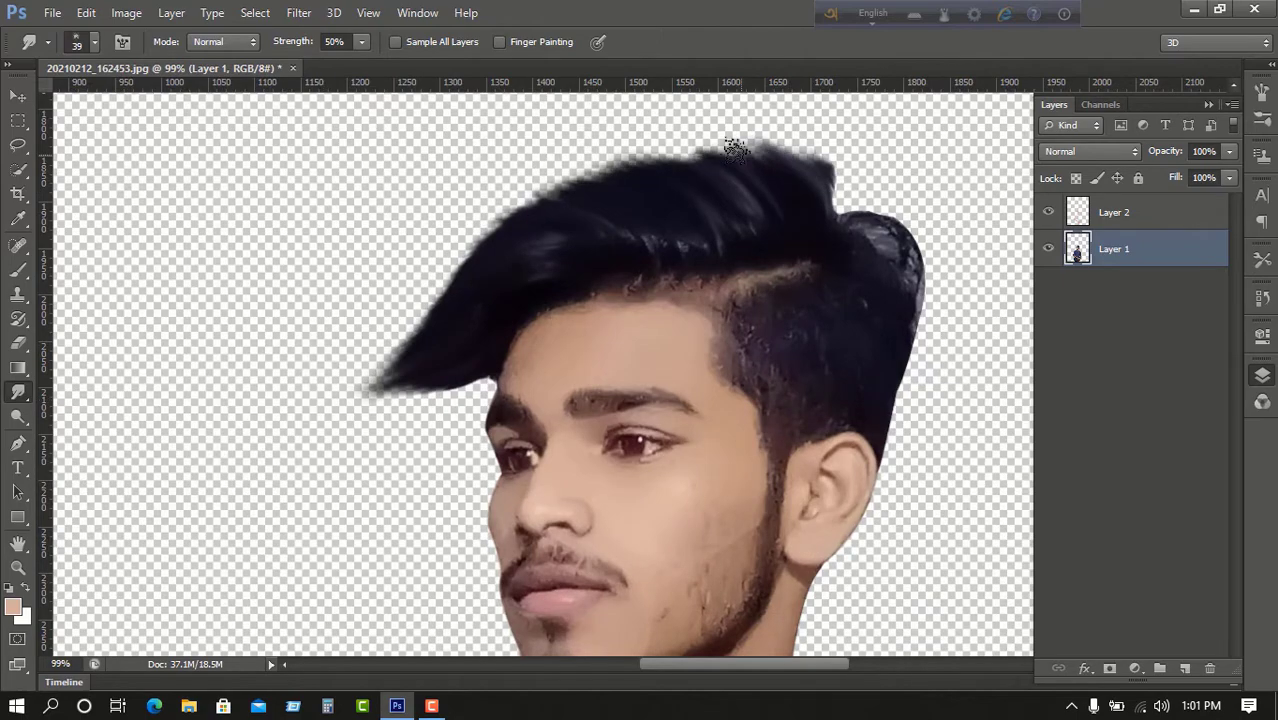
pyautogui.moveTo(810, 184); pyautogui.dragTo(642, 142)
pyautogui.scroll(5, 431, 314)
pyautogui.scroll(-5, 431, 314)
pyautogui.scroll(4, 194, 231)
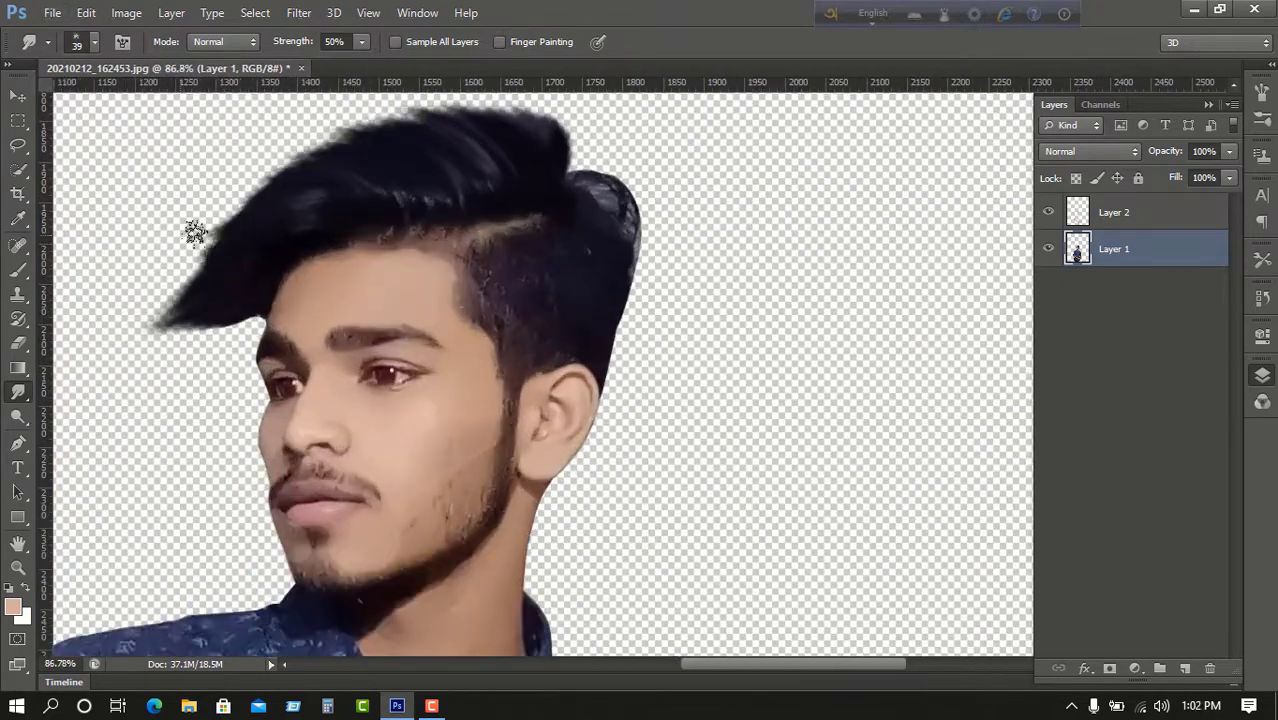
pyautogui.moveTo(194, 231); pyautogui.dragTo(138, 318)
pyautogui.scroll(5, 573, 243)
pyautogui.scroll(-8, 648, 435)
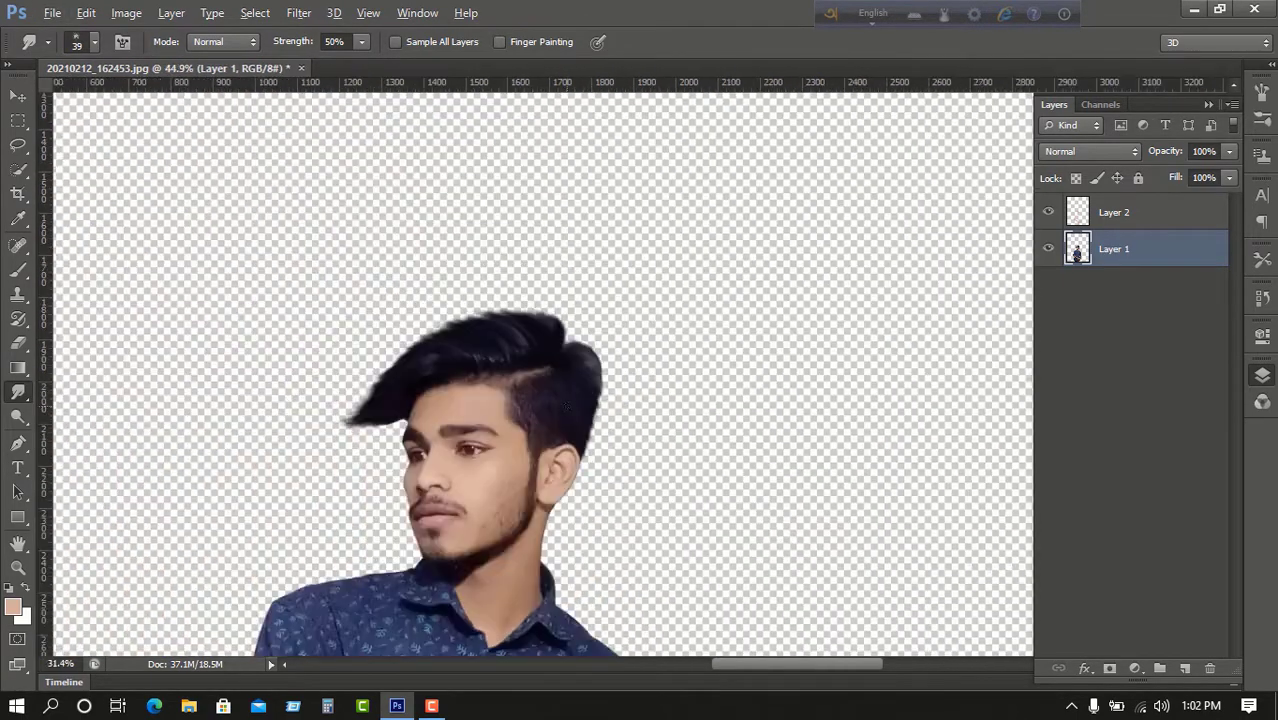
pyautogui.scroll(-4, 514, 354)
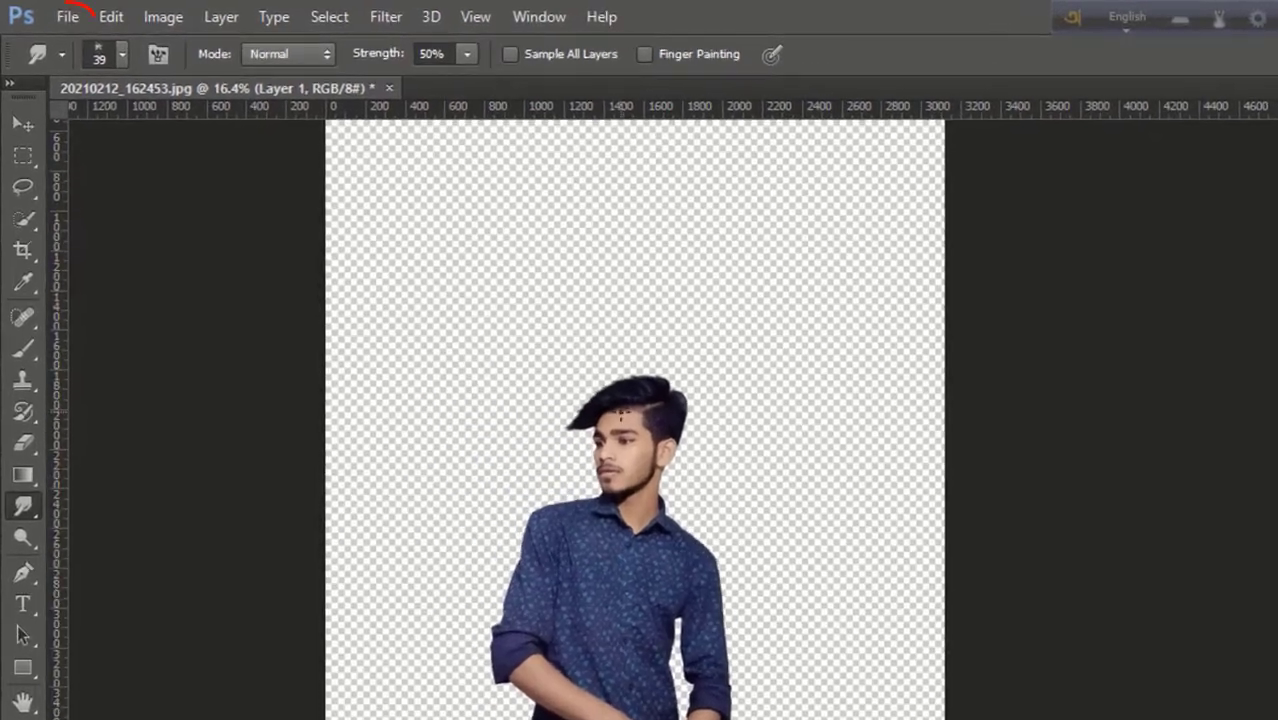
# Open the orange fence photo and drag it into the portrait document.
pyautogui.click(67, 17)
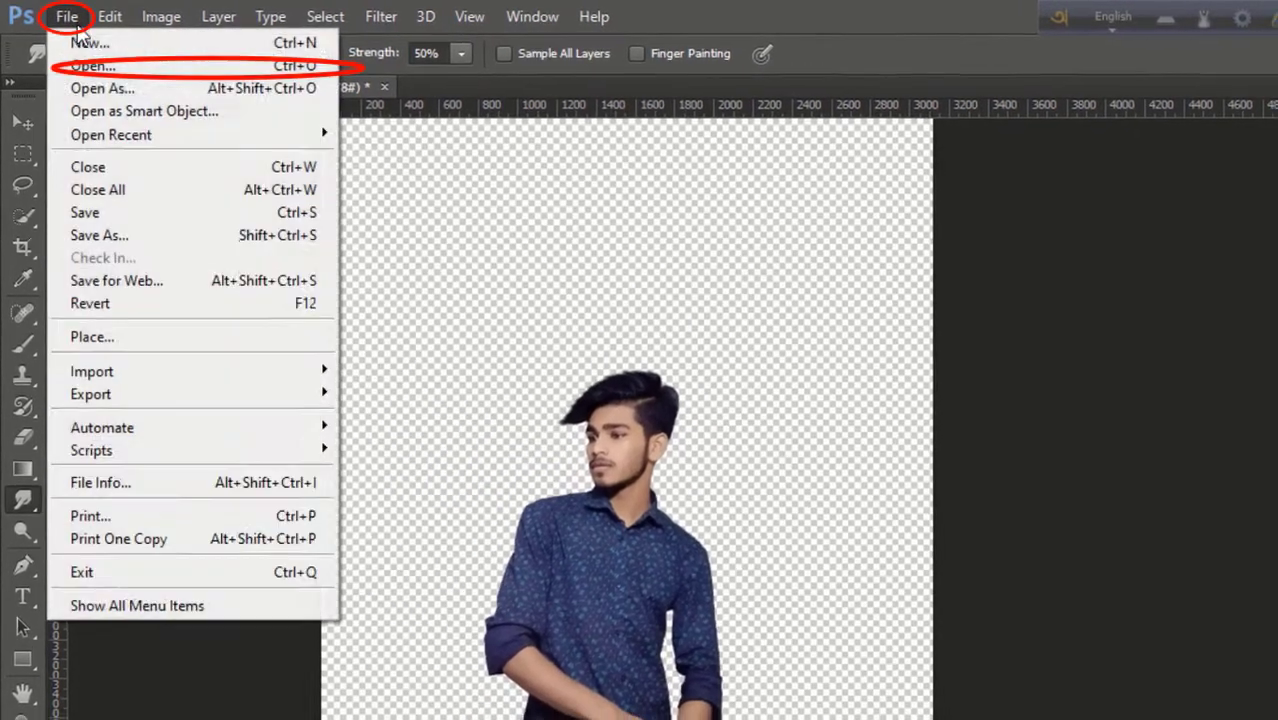
pyautogui.click(90, 63)
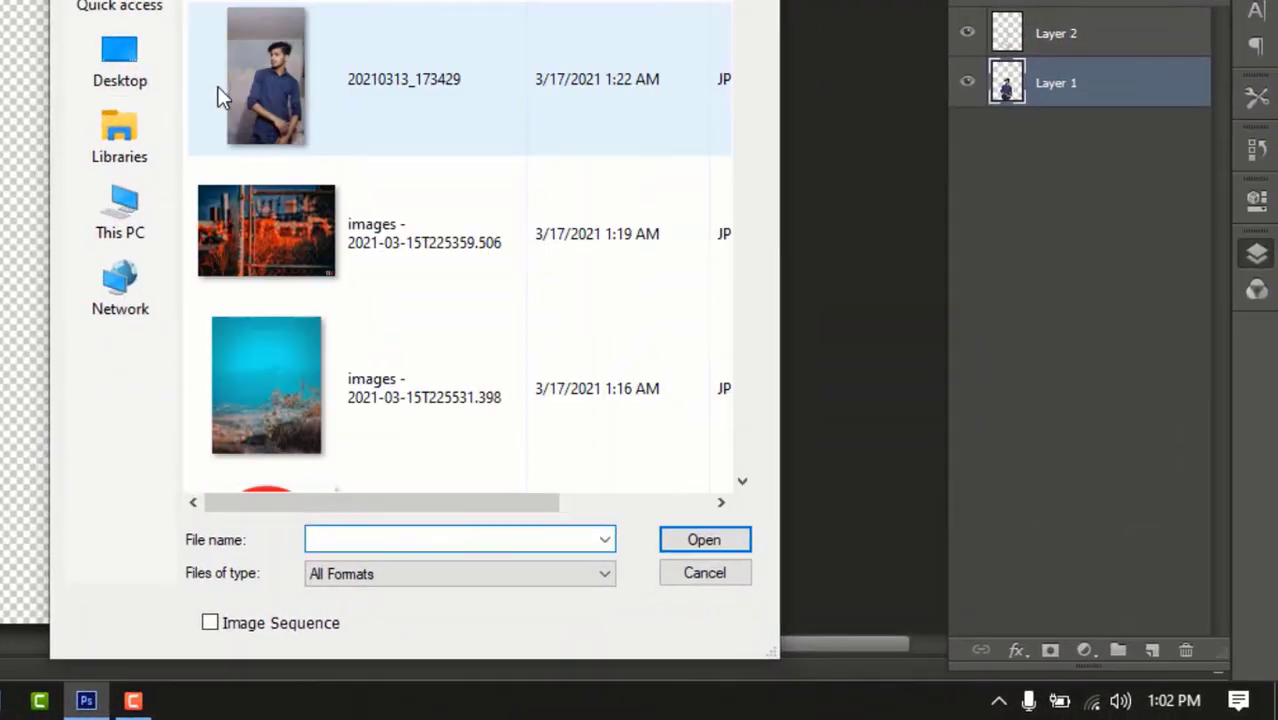
pyautogui.click(447, 270)
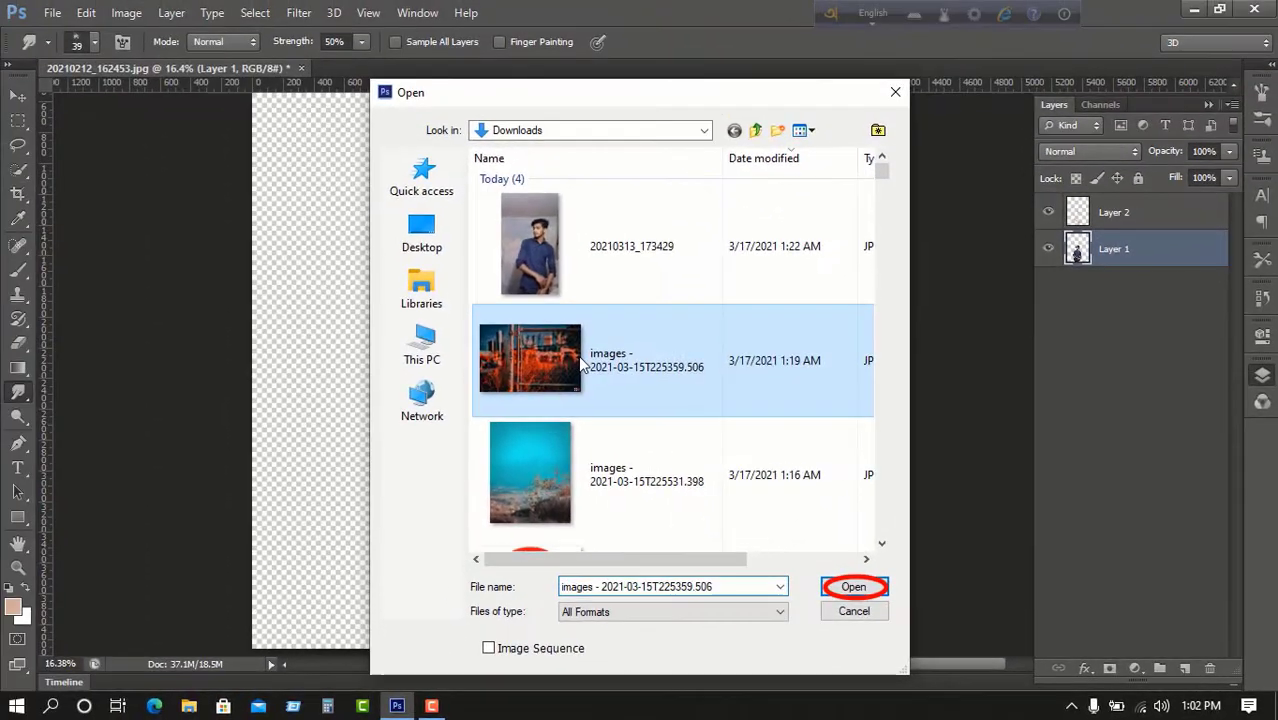
pyautogui.doubleClick(580, 361)
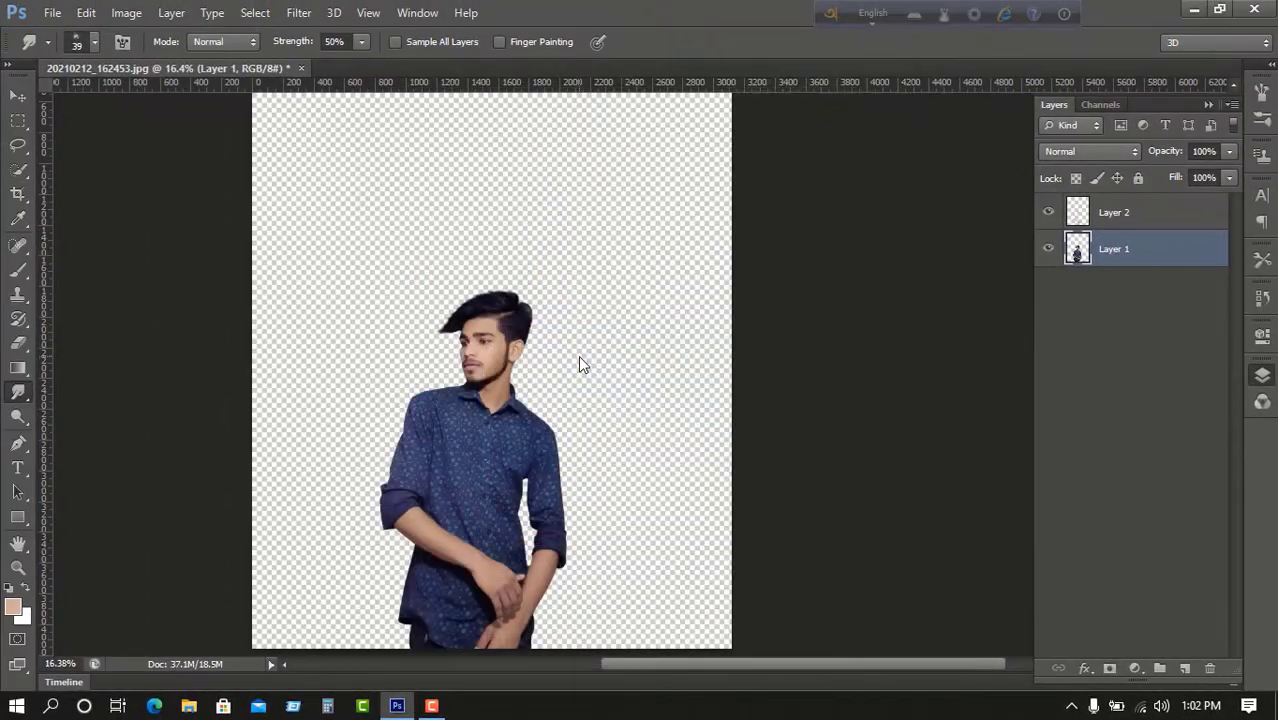
pyautogui.press('v')
pyautogui.moveTo(488, 288); pyautogui.dragTo(525, 583)
pyautogui.click(625, 92)
# Enlarge the fence layer to span the canvas and move it beneath the man.
pyautogui.scroll(-3, 688, 350)
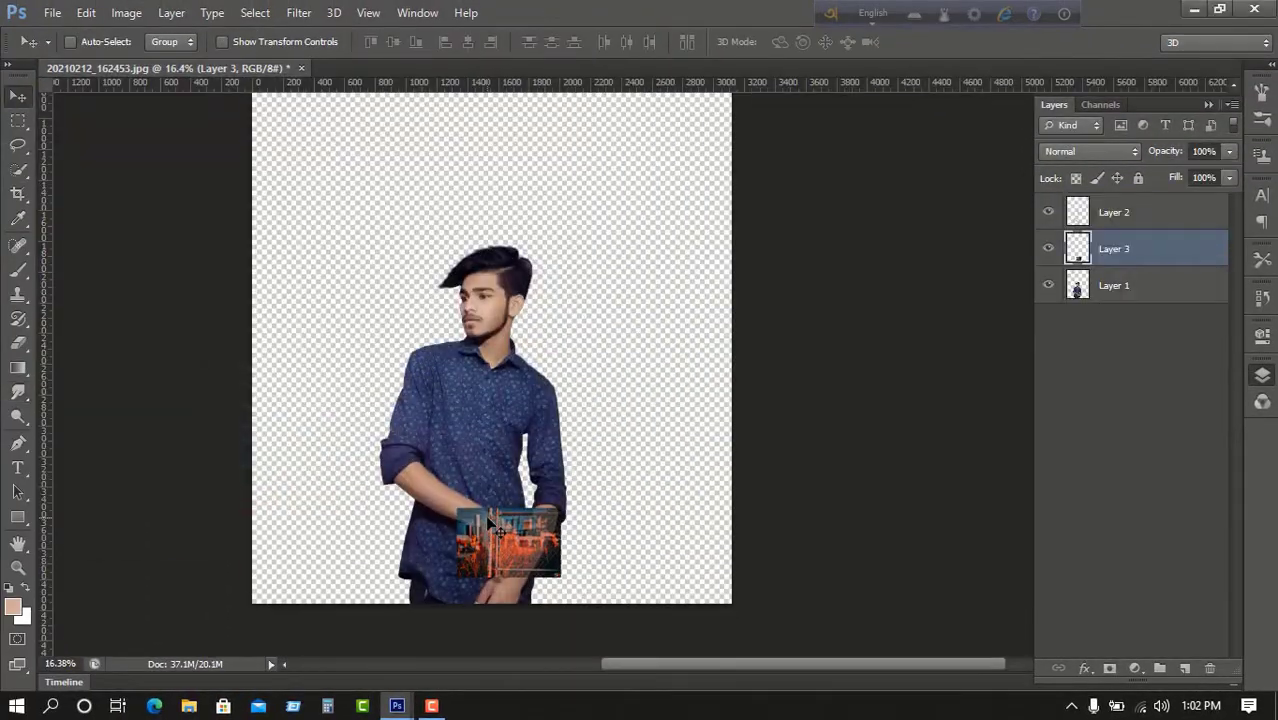
pyautogui.hotkey('ctrl', 't')
pyautogui.moveTo(456, 508); pyautogui.dragTo(248, 368)
pyautogui.scroll(-4, 348, 294)
pyautogui.moveTo(563, 308); pyautogui.dragTo(735, 150)
pyautogui.scroll(-5, 591, 274)
pyautogui.scroll(5, 591, 274)
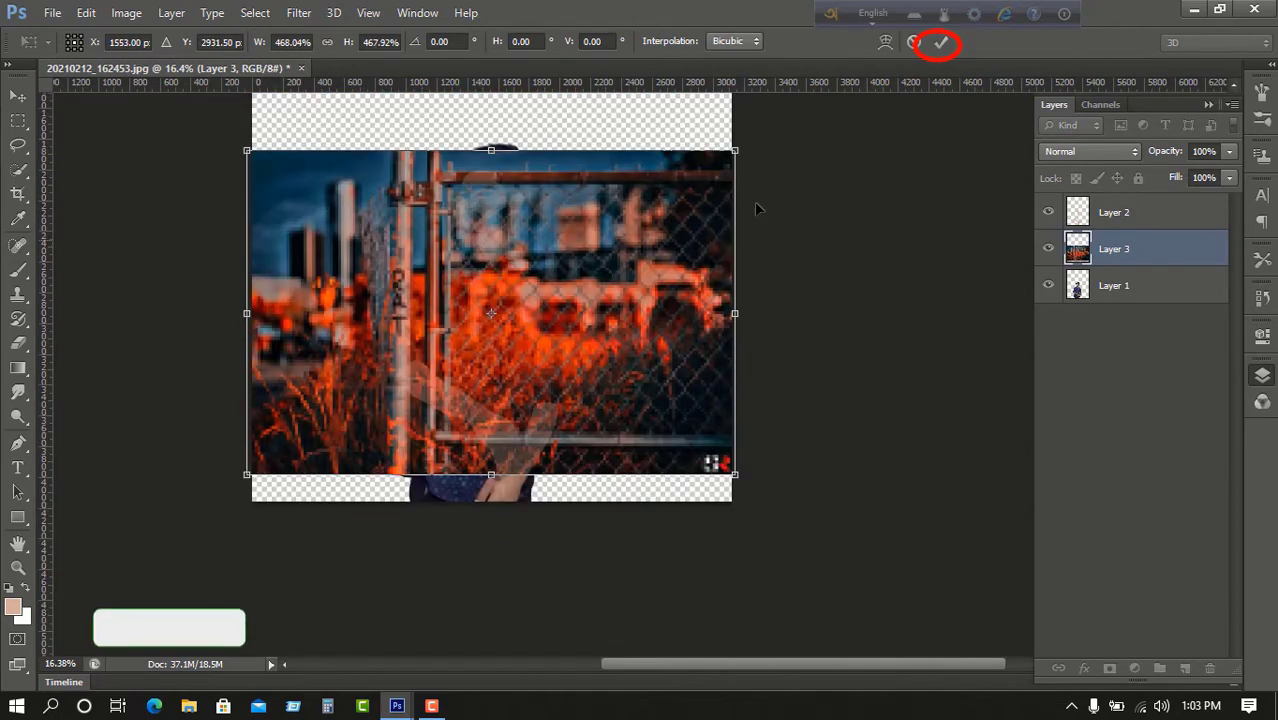
pyautogui.click(945, 44)
pyautogui.moveTo(1111, 311); pyautogui.dragTo(1111, 315)
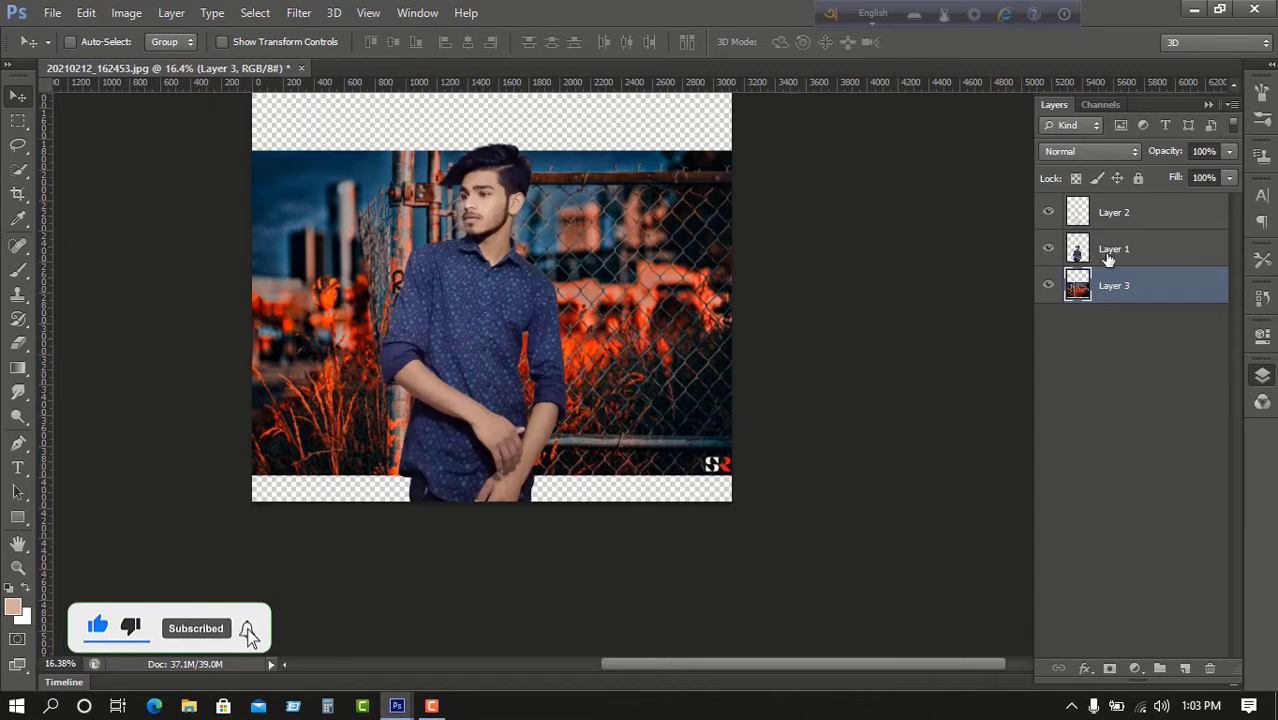
# Scale Layer 1 and Layer 2 together to about 75% and commit.
pyautogui.click(1108, 250)
pyautogui.keyDown('shift'); pyautogui.click(1113, 212); pyautogui.keyUp('shift')
pyautogui.hotkey('ctrl', 't')
pyautogui.moveTo(570, 135); pyautogui.dragTo(519, 232)
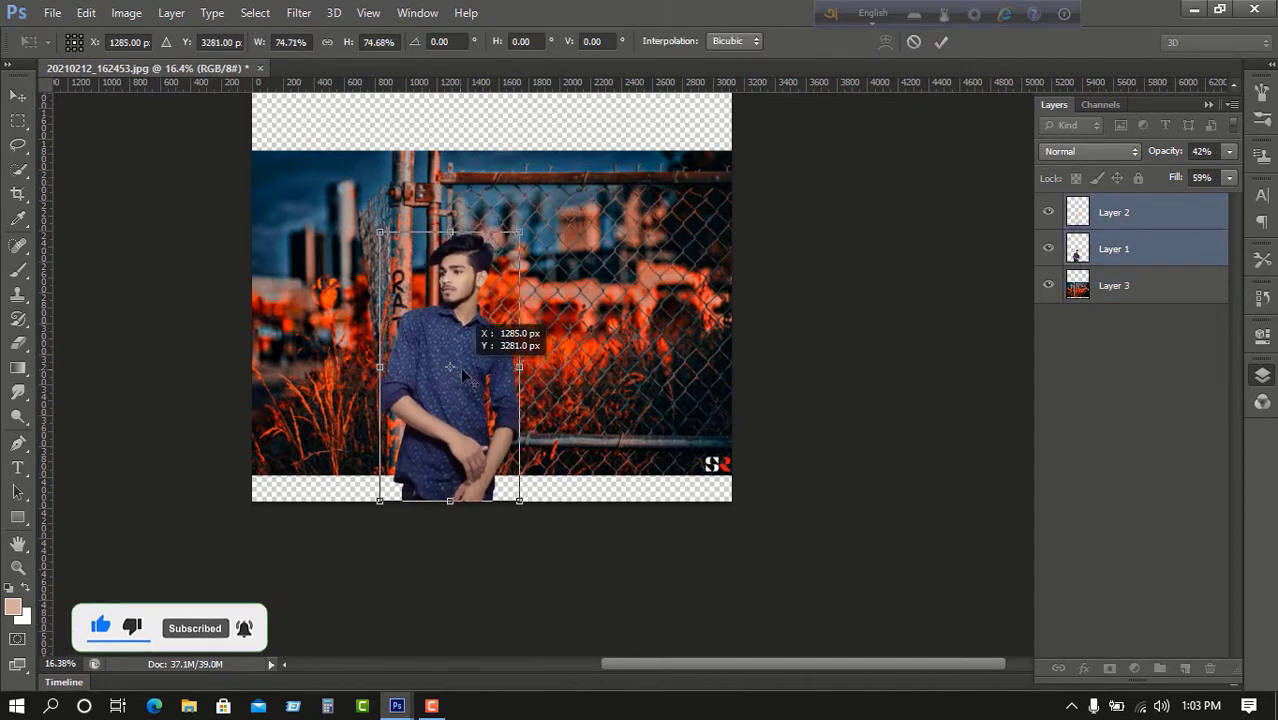
pyautogui.moveTo(462, 368); pyautogui.dragTo(424, 389)
pyautogui.moveTo(455, 371); pyautogui.dragTo(498, 344)
pyautogui.scroll(2, 602, 409)
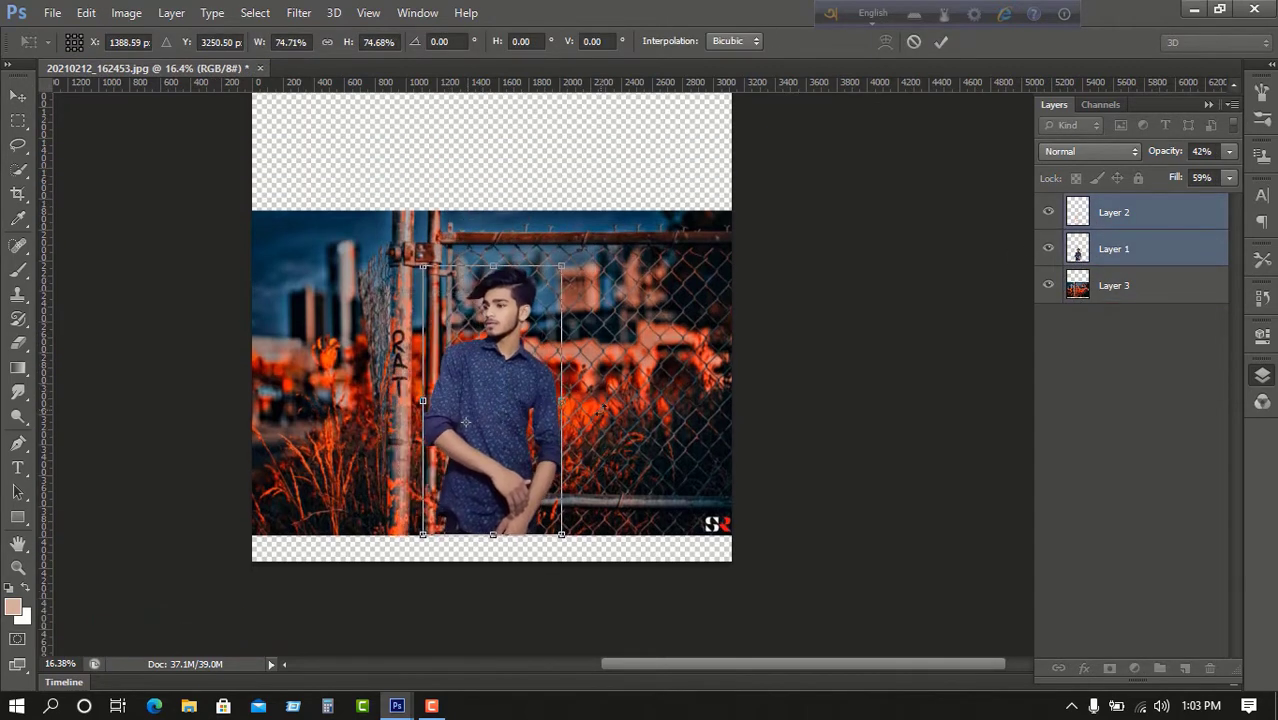
pyautogui.click(941, 41)
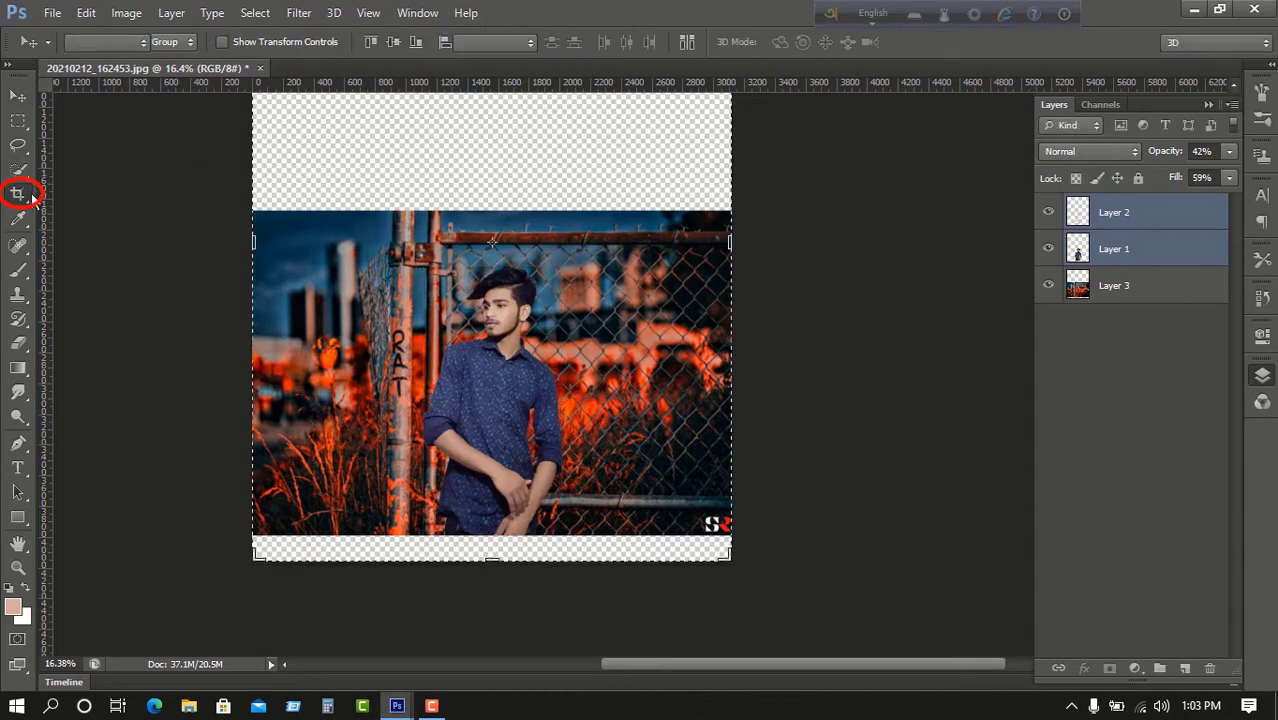
# Crop the top and bottom edges to the fence photo, then fit the image on screen with Ctrl+0.
pyautogui.scroll(2, 617, 220)
pyautogui.scroll(-3, 640, 205)
pyautogui.moveTo(641, 179); pyautogui.dragTo(641, 268)
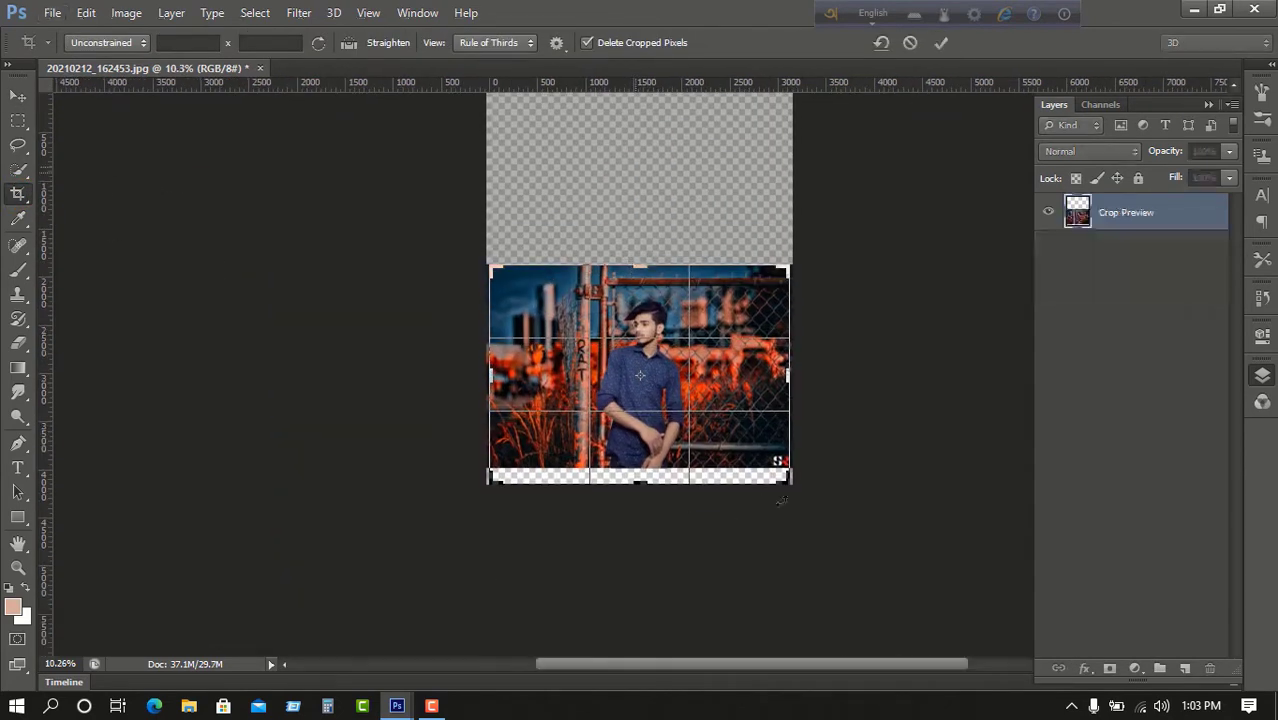
pyautogui.moveTo(788, 483); pyautogui.dragTo(780, 468)
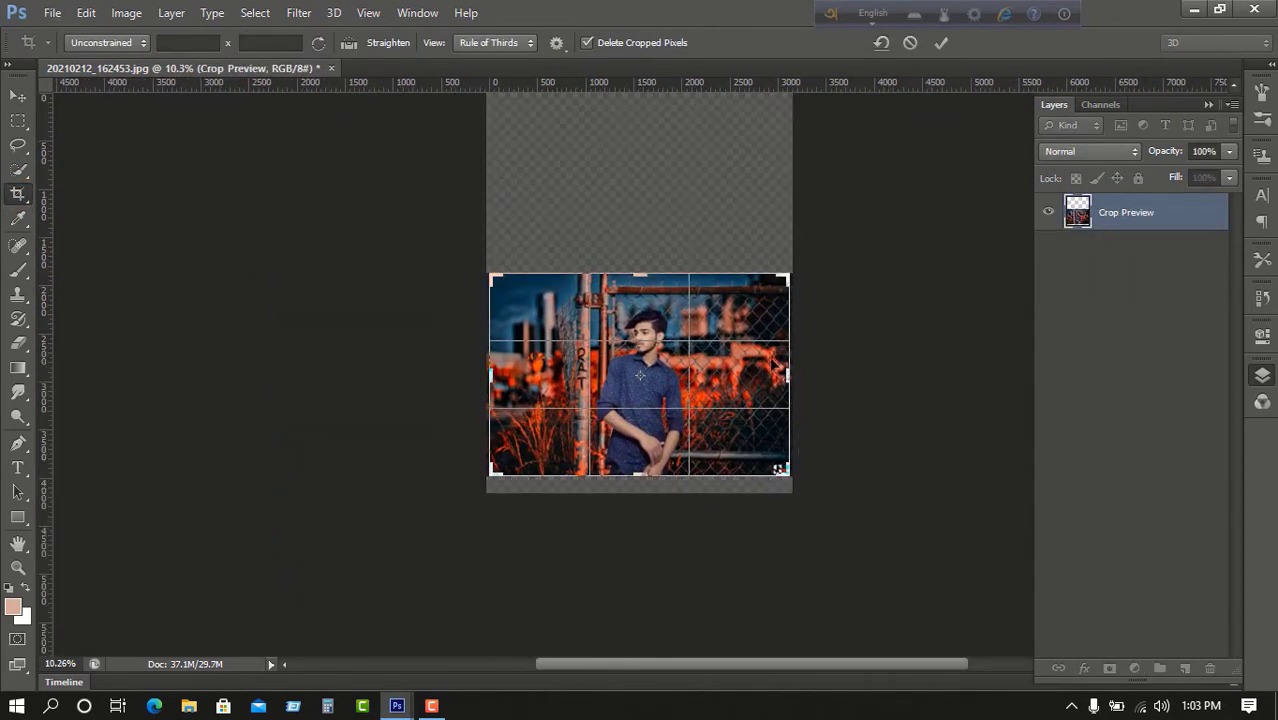
pyautogui.click(944, 41)
pyautogui.hotkey('ctrl', '0')
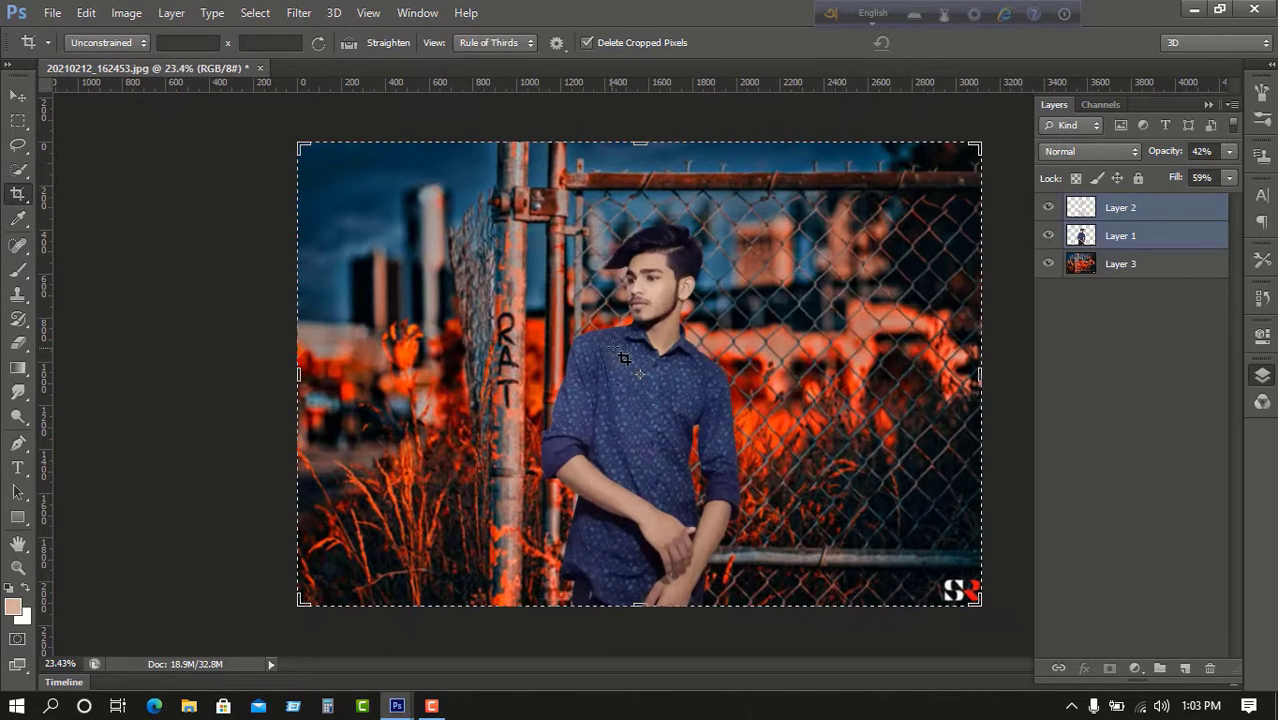
pyautogui.scroll(3, 607, 360)
pyautogui.scroll(-3, 627, 355)
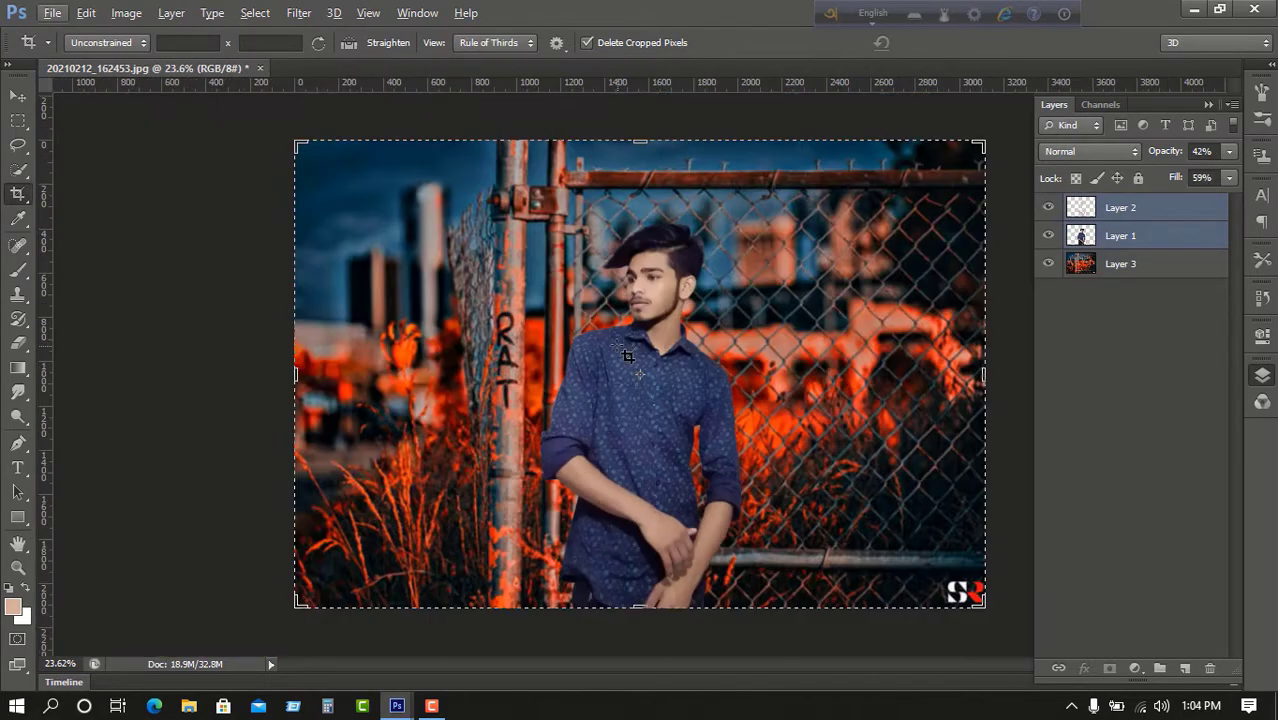
# Apply a 6 px Tilt-Shift blur to Layer 3 with the focus band moved lower over the man.
pyautogui.click(1146, 273)
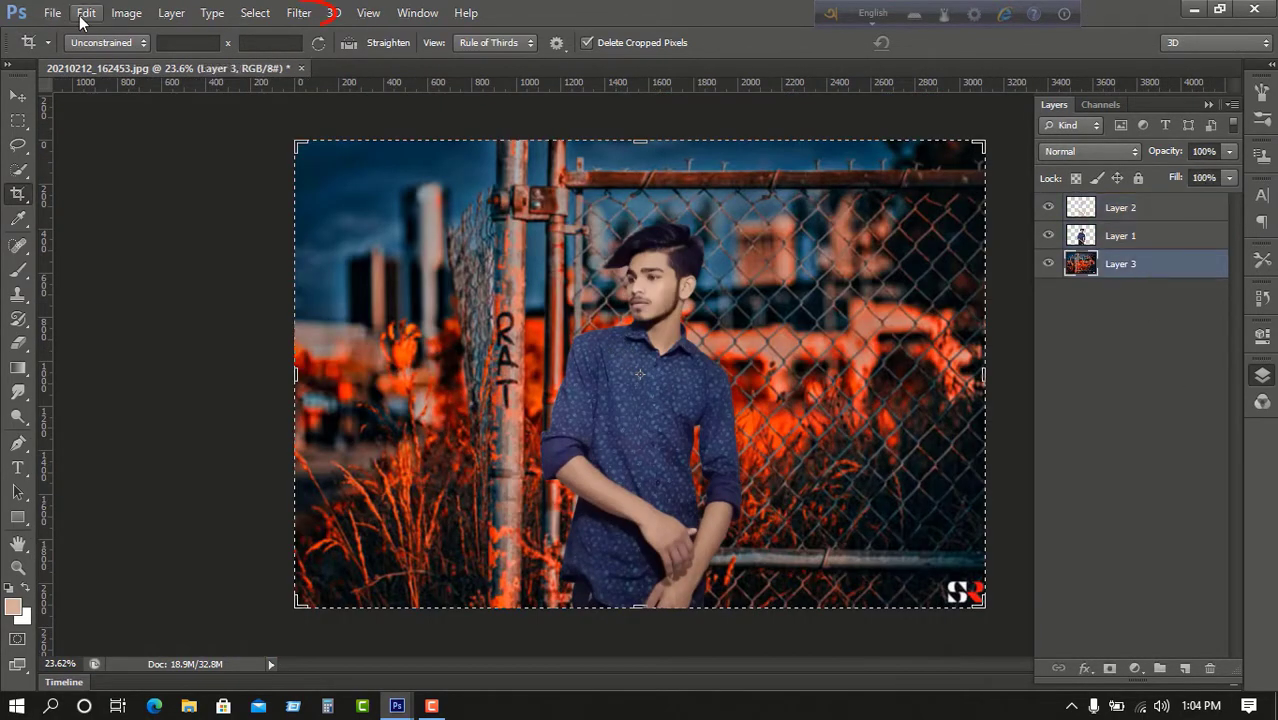
pyautogui.click(305, 15)
pyautogui.moveTo(335, 274)
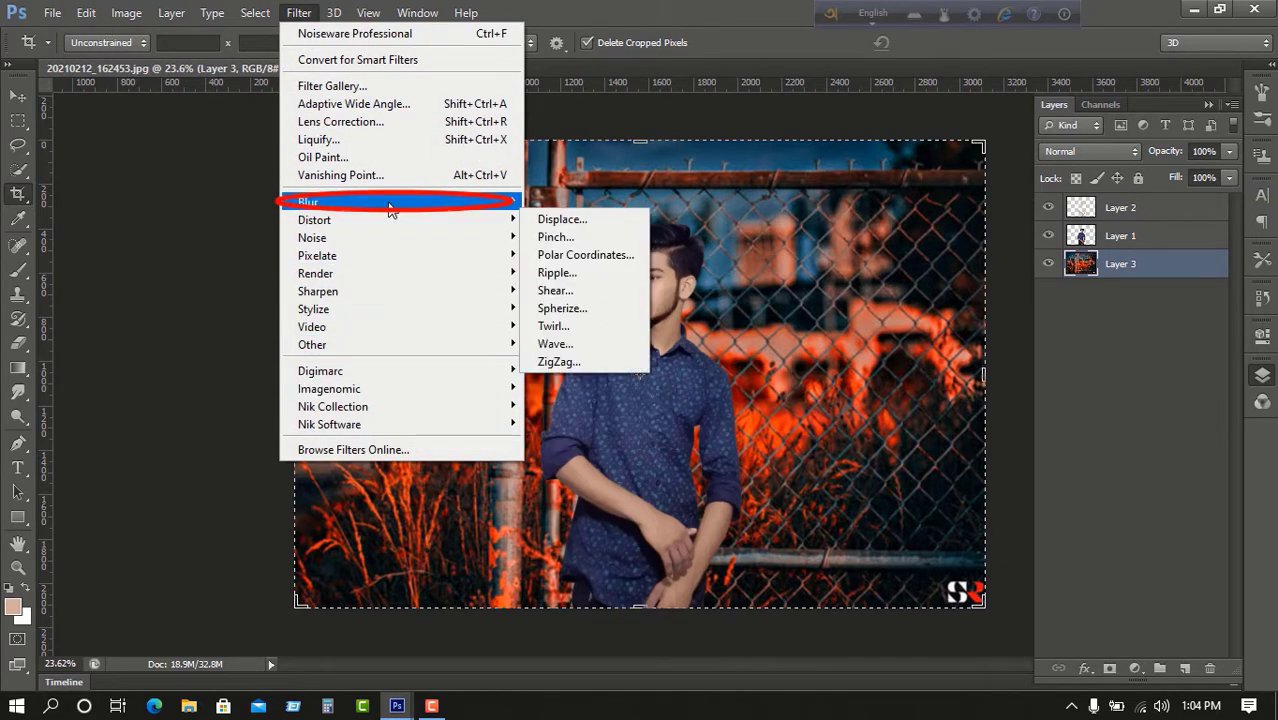
pyautogui.moveTo(430, 212)
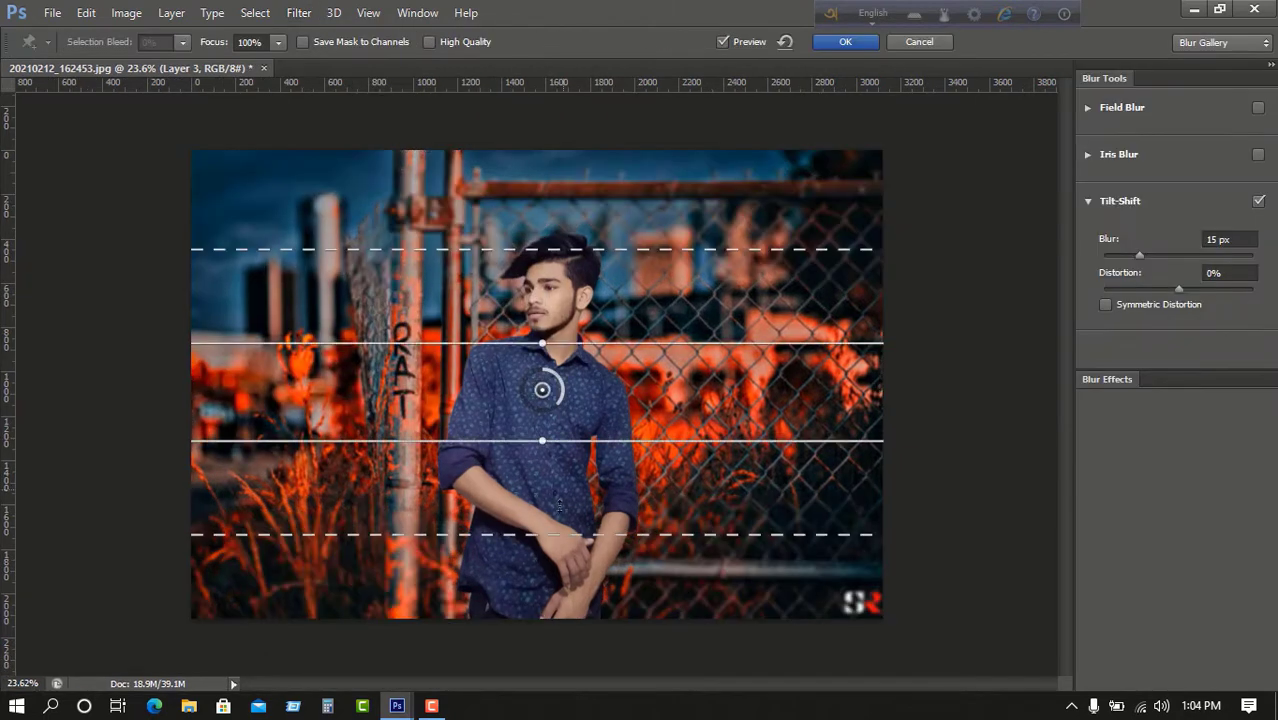
pyautogui.moveTo(542, 383); pyautogui.dragTo(542, 467)
pyautogui.moveTo(556, 485); pyautogui.dragTo(566, 422)
pyautogui.scroll(2, 571, 456)
pyautogui.scroll(-1, 571, 456)
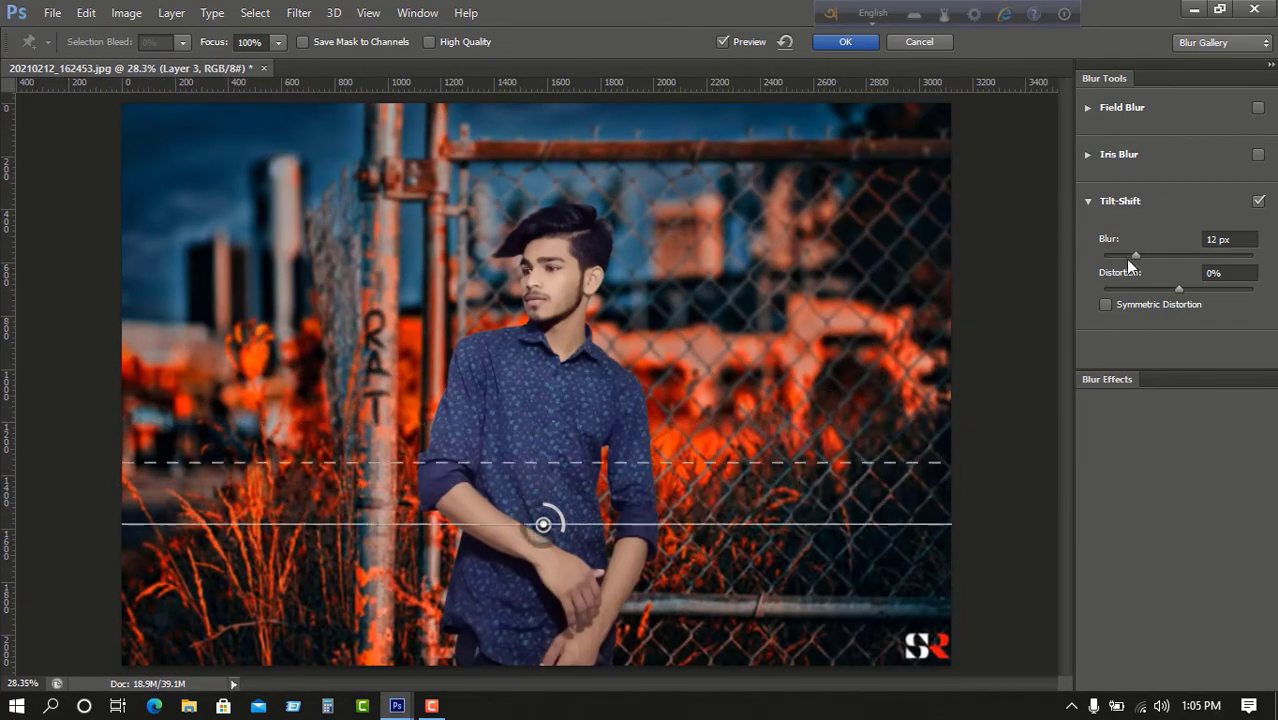
pyautogui.moveTo(1125, 259); pyautogui.dragTo(1122, 264)
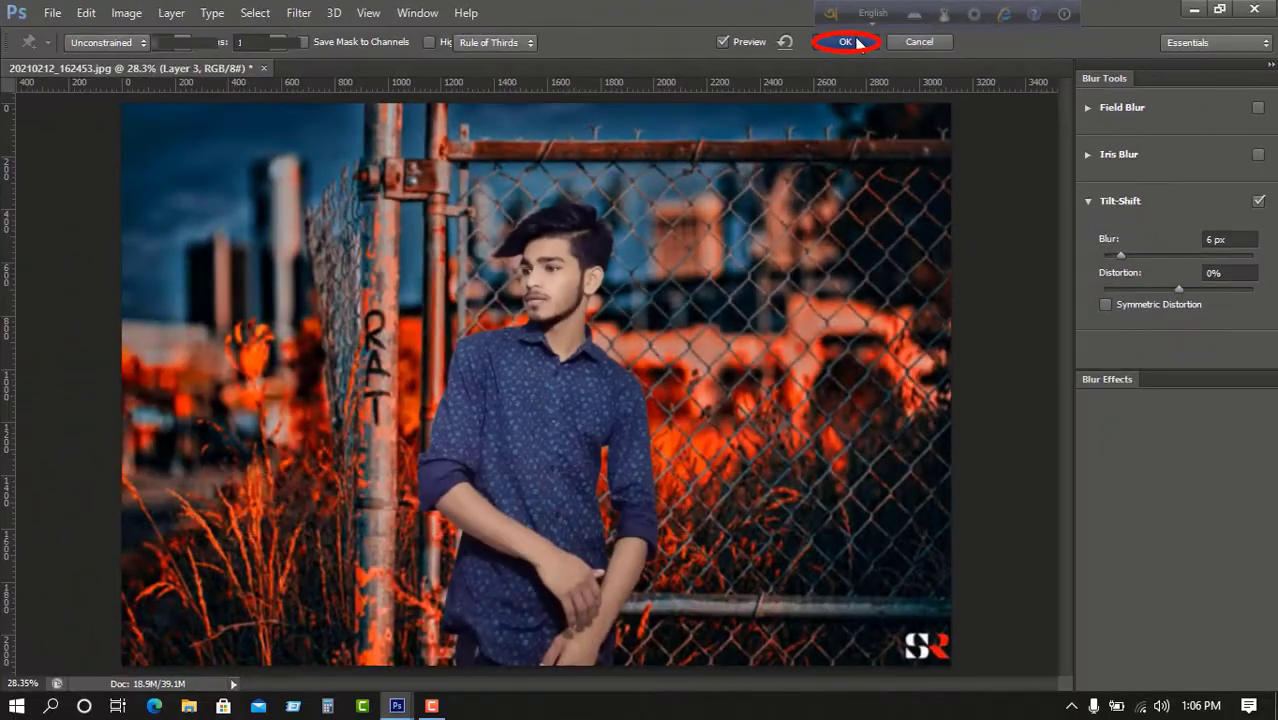
pyautogui.click(593, 75)
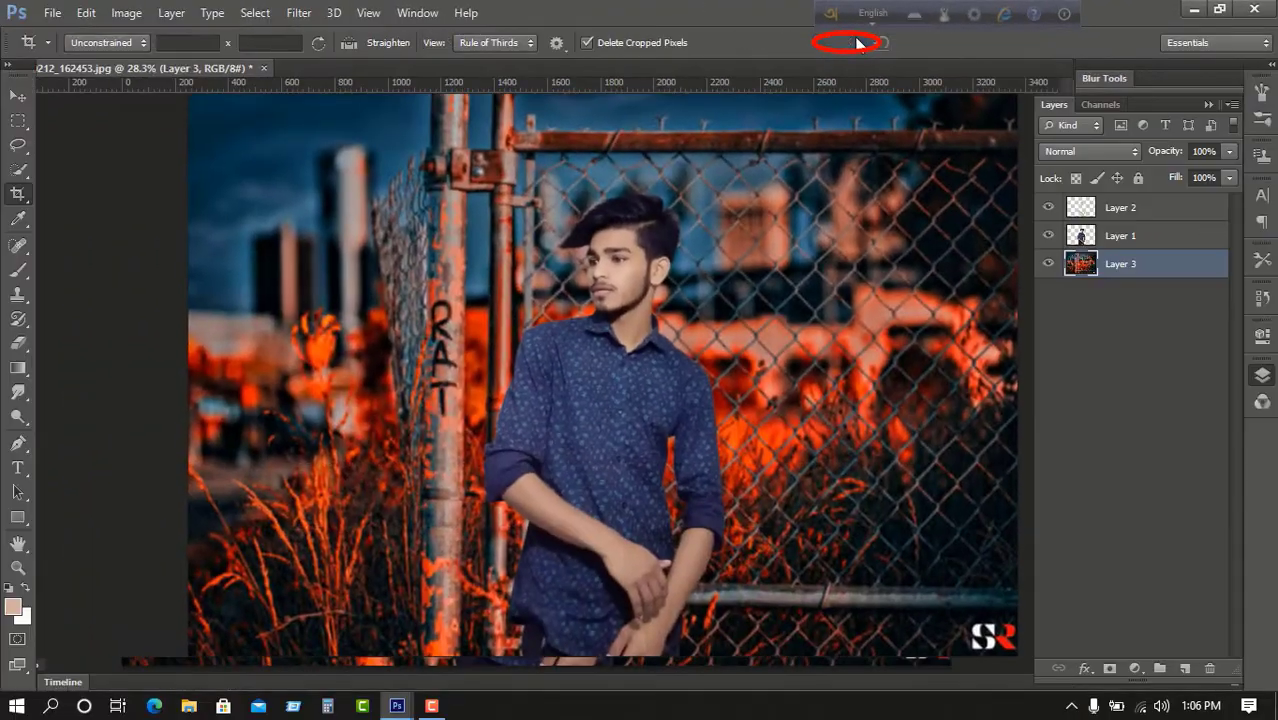
# Return to the Move tool and check Layer 2's opacity.
pyautogui.press('v')
pyautogui.scroll(5, 554, 360)
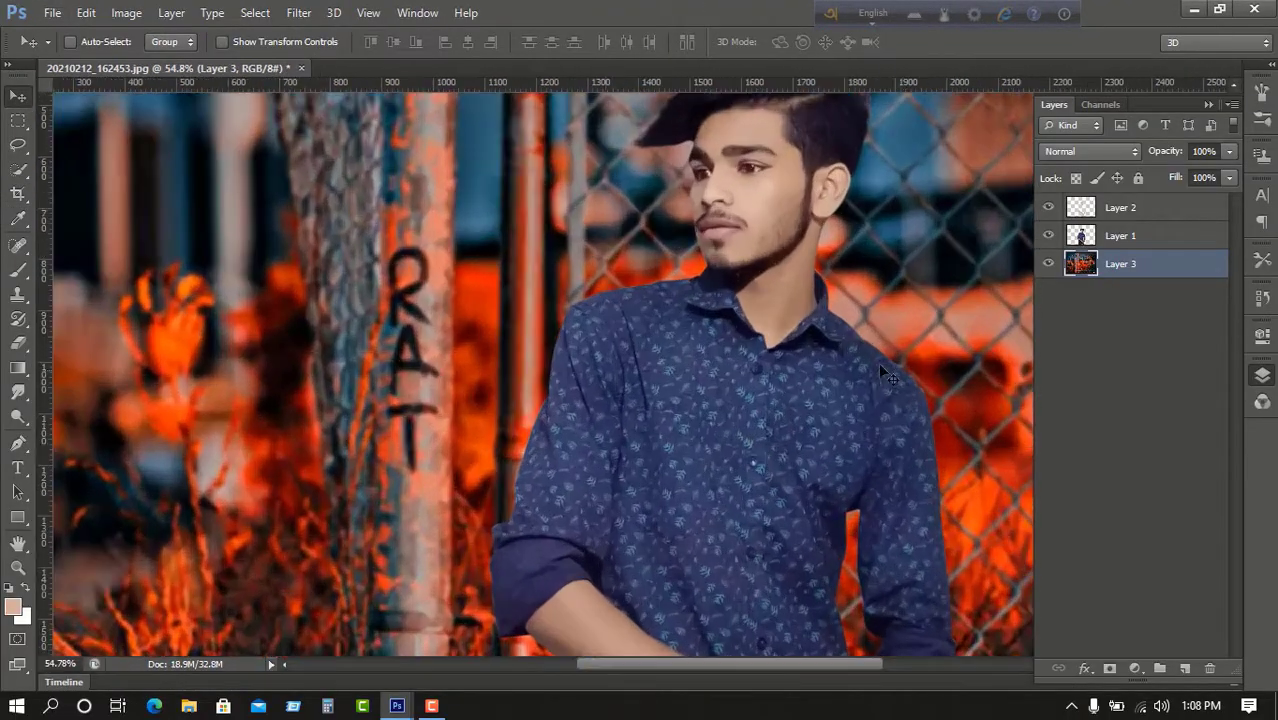
pyautogui.click(1121, 208)
pyautogui.click(1229, 152)
# Apply Hue/Saturation to Layer 3 with Hue -1, Saturation -55 and Lightness +8.
pyautogui.scroll(-8, 947, 302)
pyautogui.scroll(8, 685, 277)
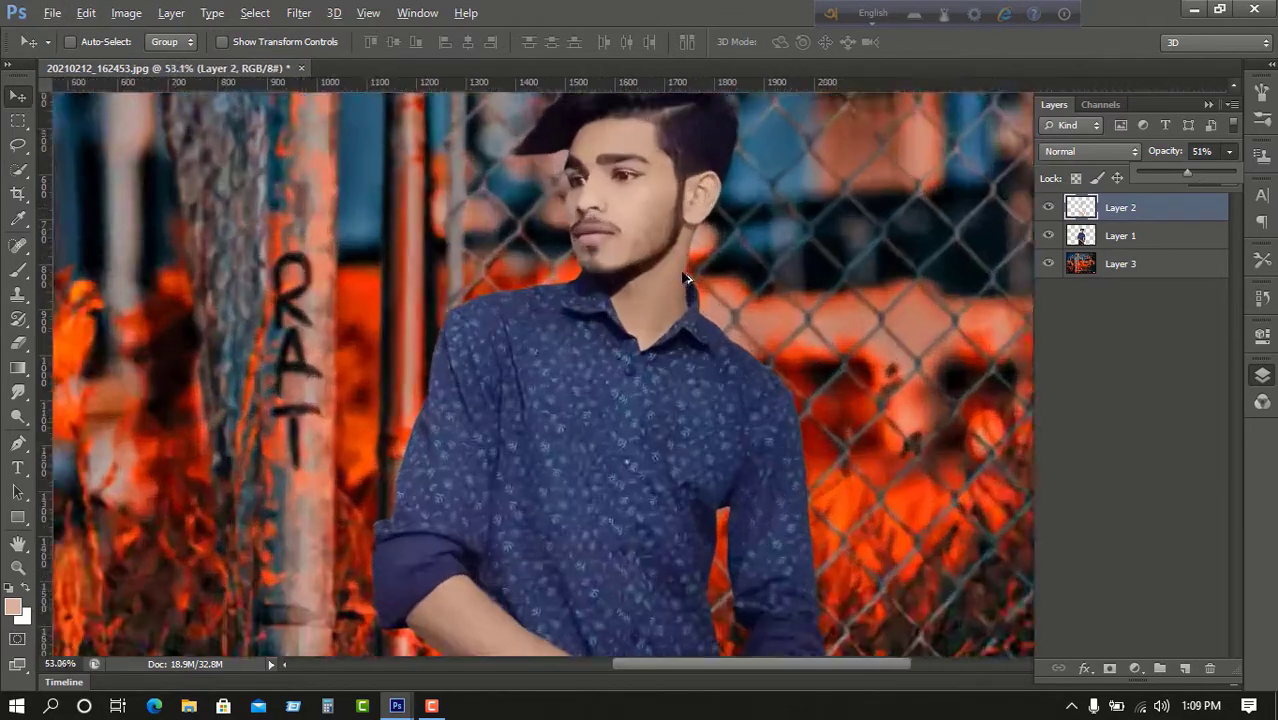
pyautogui.scroll(-8, 652, 292)
pyautogui.scroll(1, 650, 290)
pyautogui.click(1120, 268)
pyautogui.hotkey('ctrl', 'u')
pyautogui.moveTo(673, 128); pyautogui.dragTo(1062, 186)
pyautogui.moveTo(987, 353); pyautogui.dragTo(958, 353)
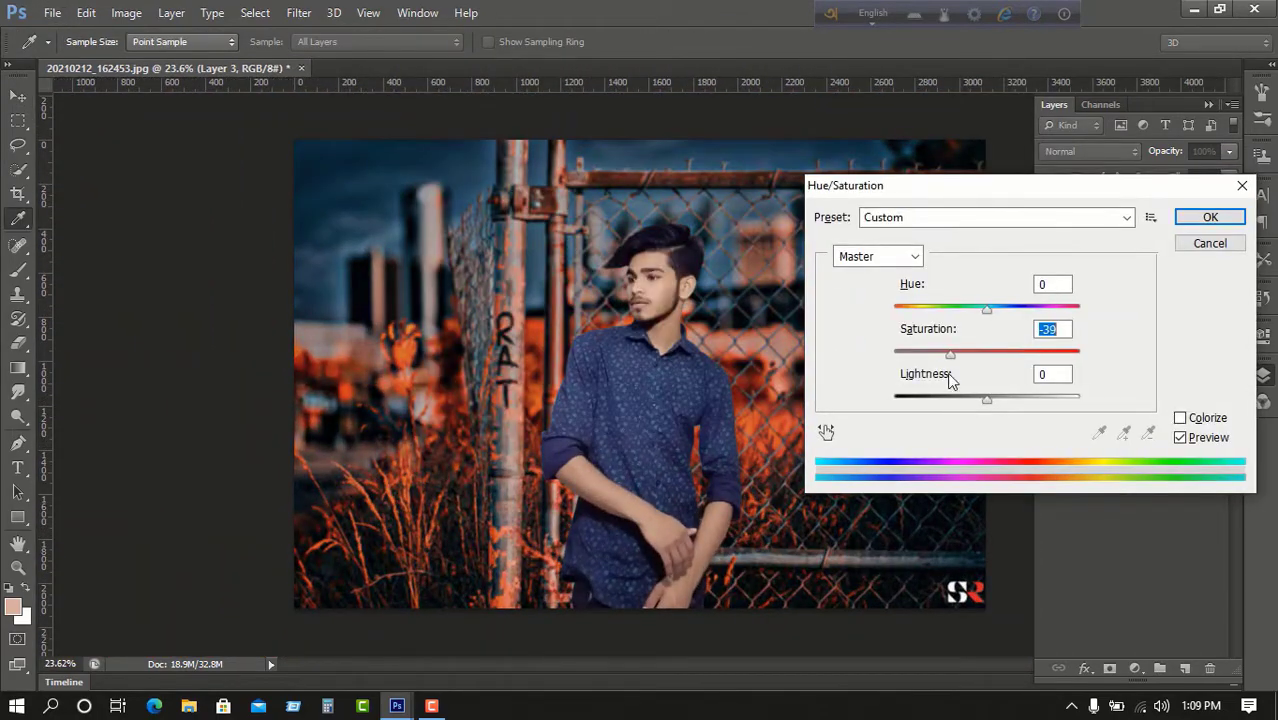
pyautogui.moveTo(987, 308); pyautogui.dragTo(946, 439)
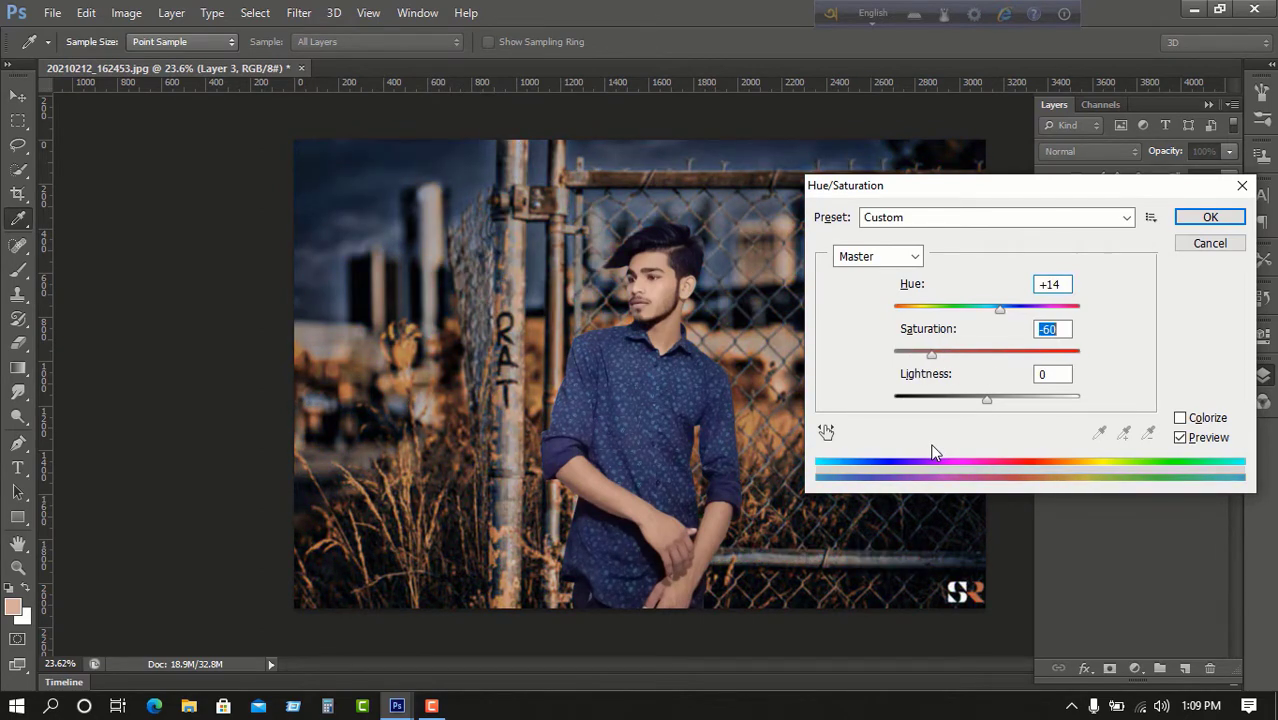
pyautogui.moveTo(987, 398); pyautogui.dragTo(995, 398)
pyautogui.moveTo(931, 353); pyautogui.dragTo(936, 356)
pyautogui.moveTo(1004, 312); pyautogui.dragTo(984, 317)
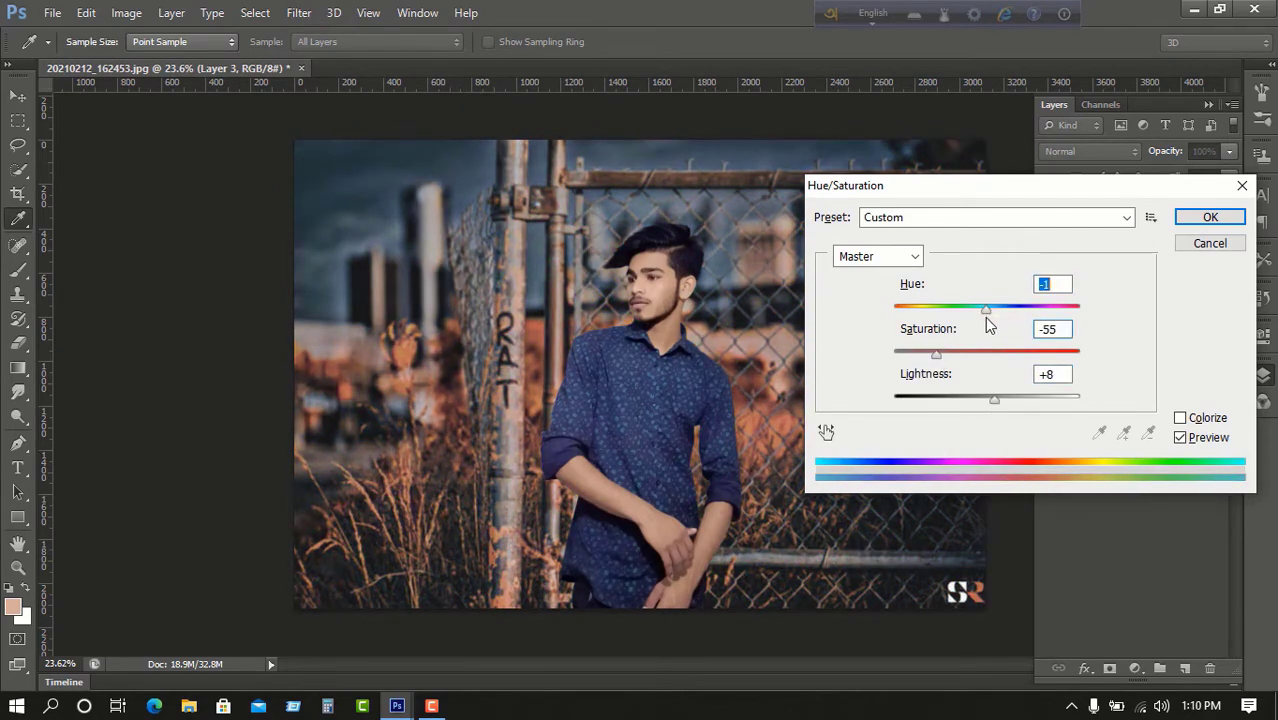
pyautogui.click(1206, 220)
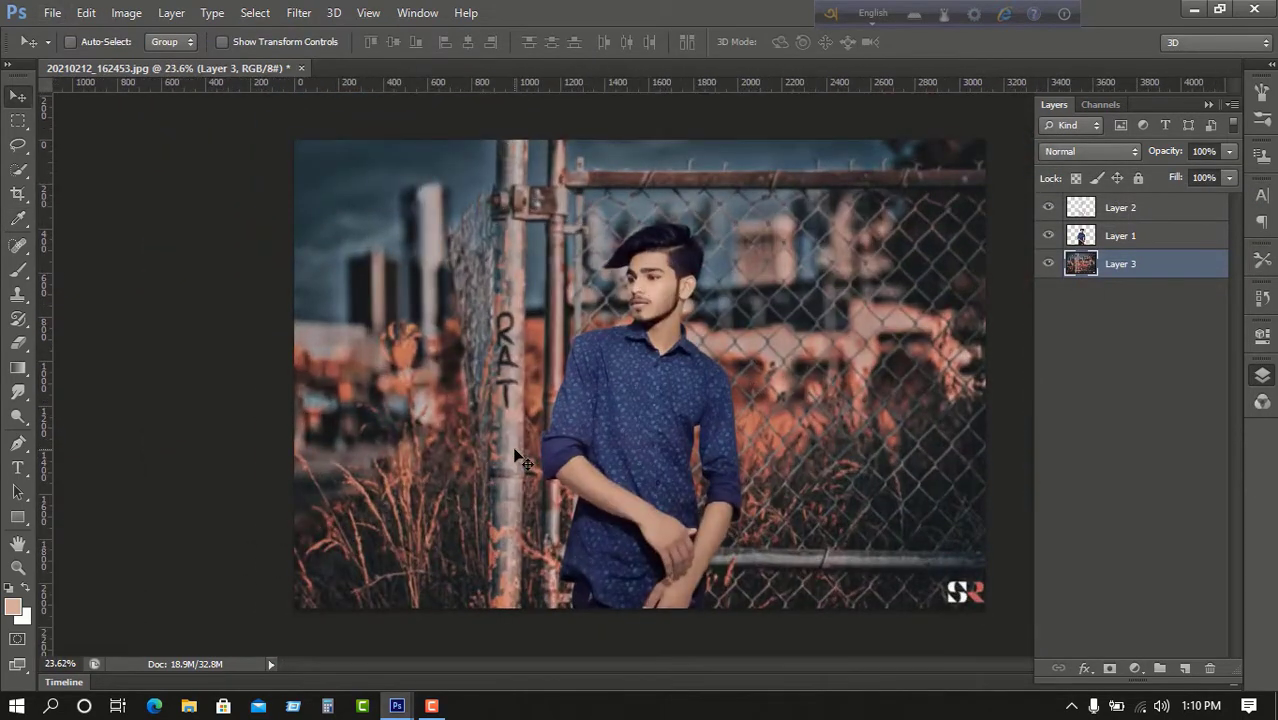
# Switch from the tool group to the Blur tool and pick a brush preset.
pyautogui.scroll(4, 551, 428)
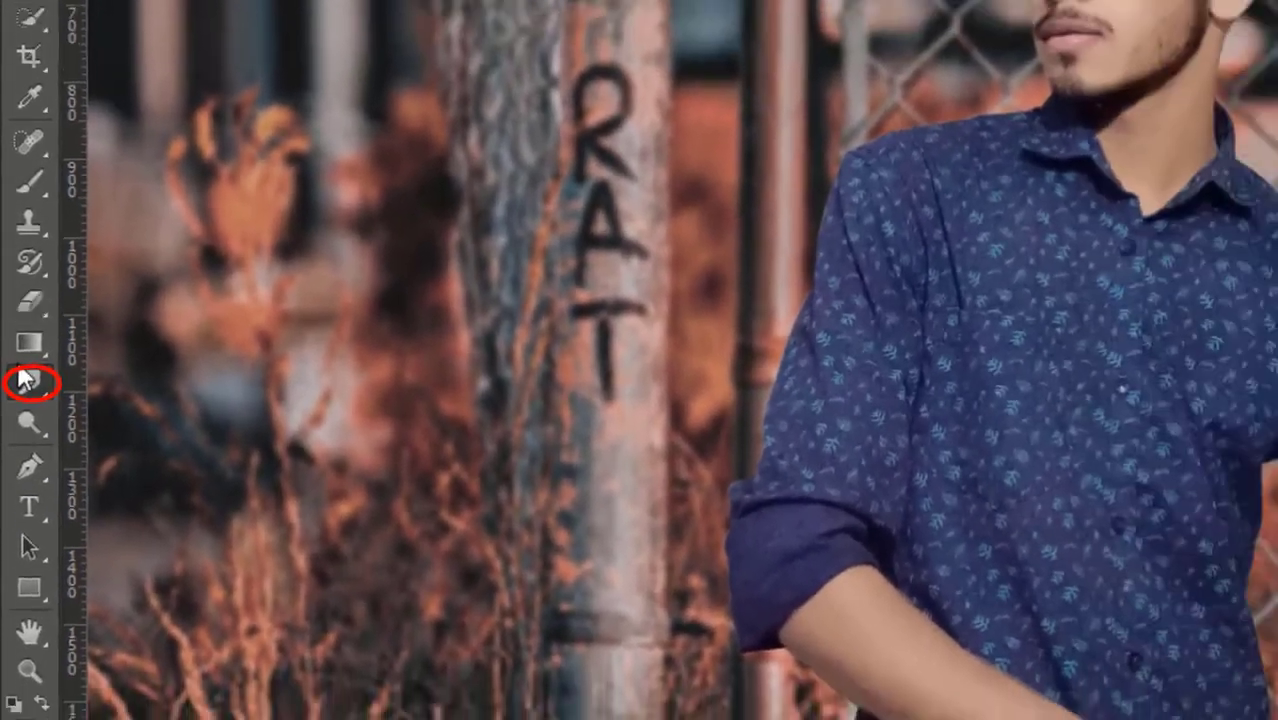
pyautogui.rightClick(34, 378)
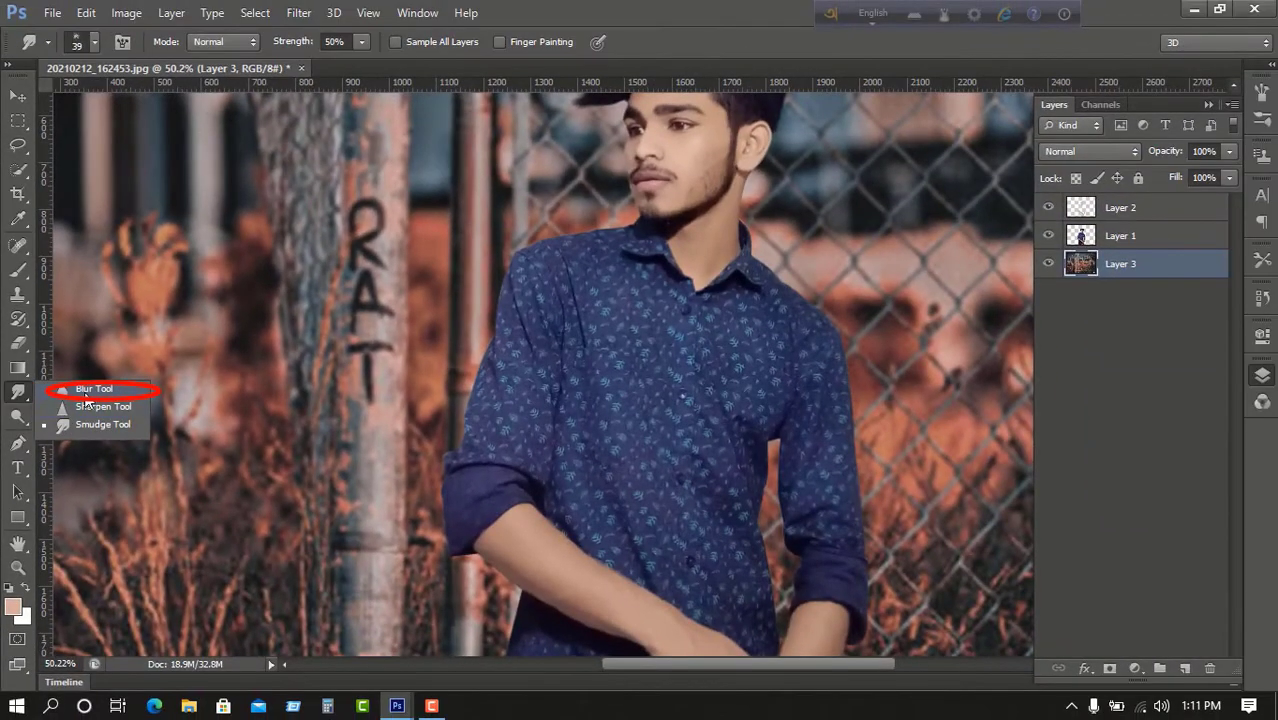
pyautogui.click(86, 394)
pyautogui.rightClick(543, 274)
pyautogui.scroll(5, 596, 472)
pyautogui.click(719, 466)
pyautogui.click(1108, 219)
# On Layer 1, set the blur brush to 26 px size and 100% hardness.
pyautogui.click(1112, 238)
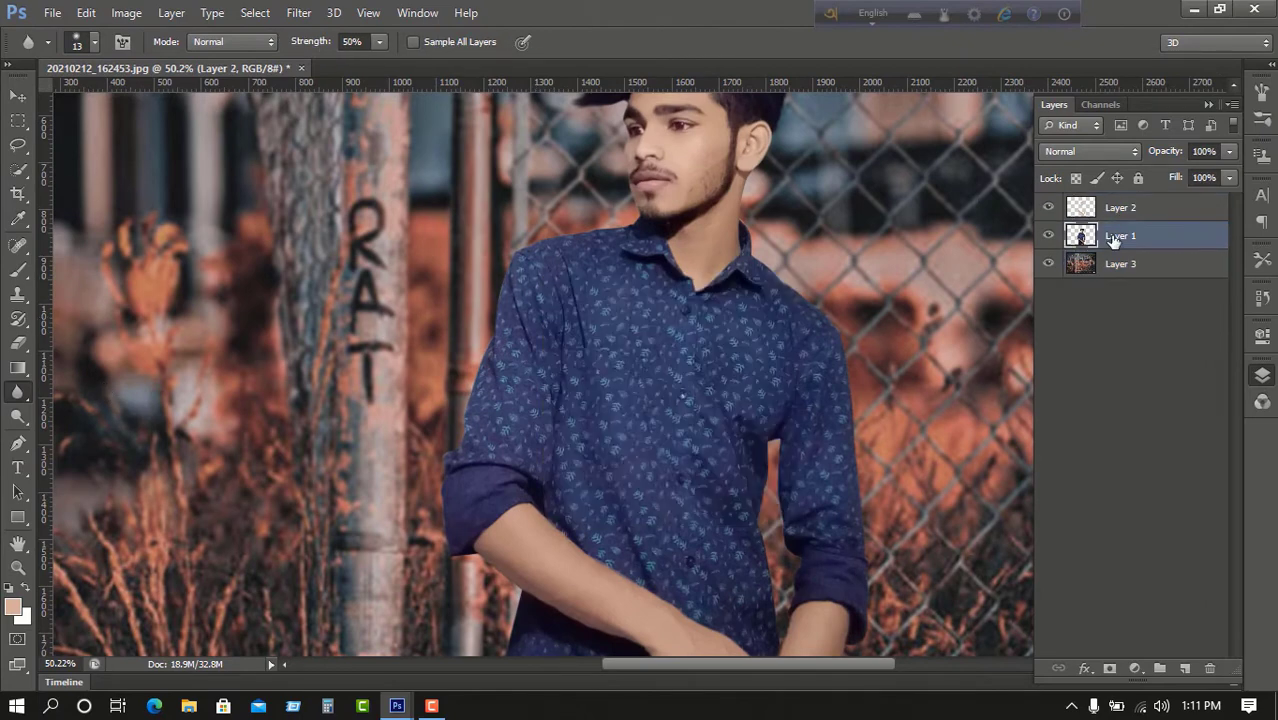
pyautogui.rightClick(767, 299)
pyautogui.click(807, 342)
pyautogui.click(966, 388)
pyautogui.press('alt')
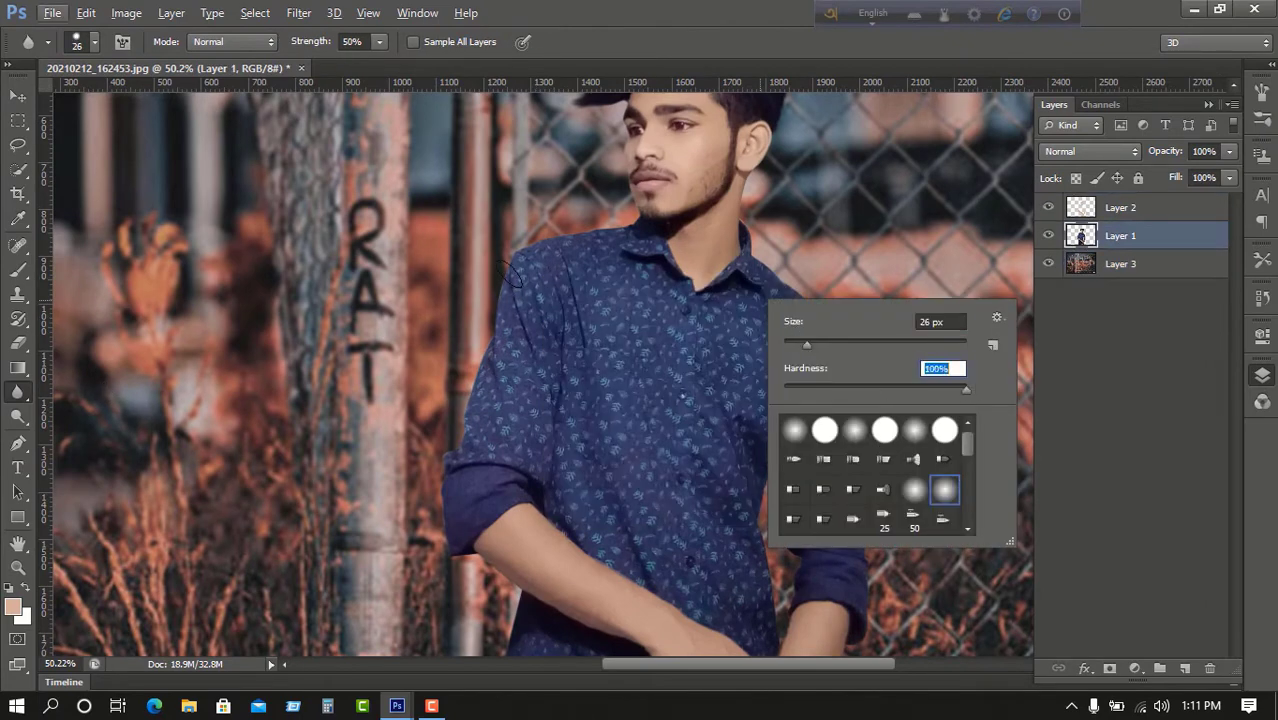
pyautogui.click(511, 289)
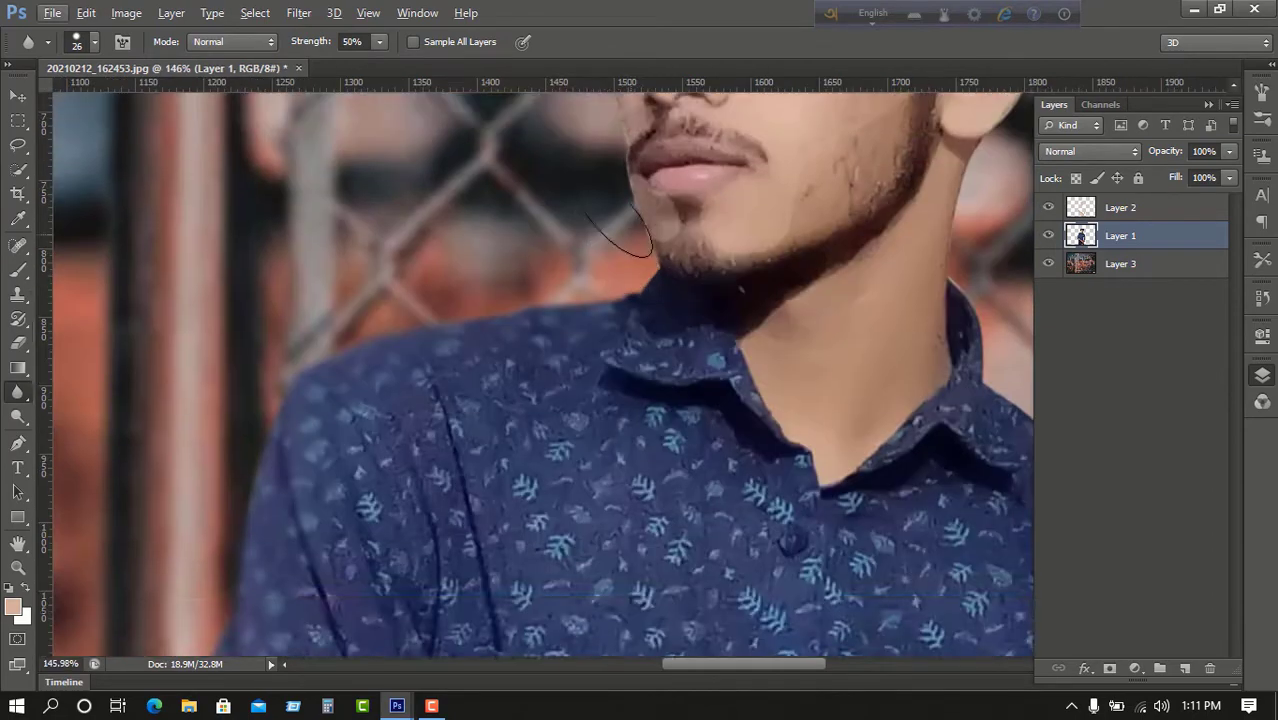
# Shrink the brush and blur the arm edges on the man's cut-out layer.
pyautogui.scroll(2, 827, 234)
pyautogui.hotkey('alt', ']')
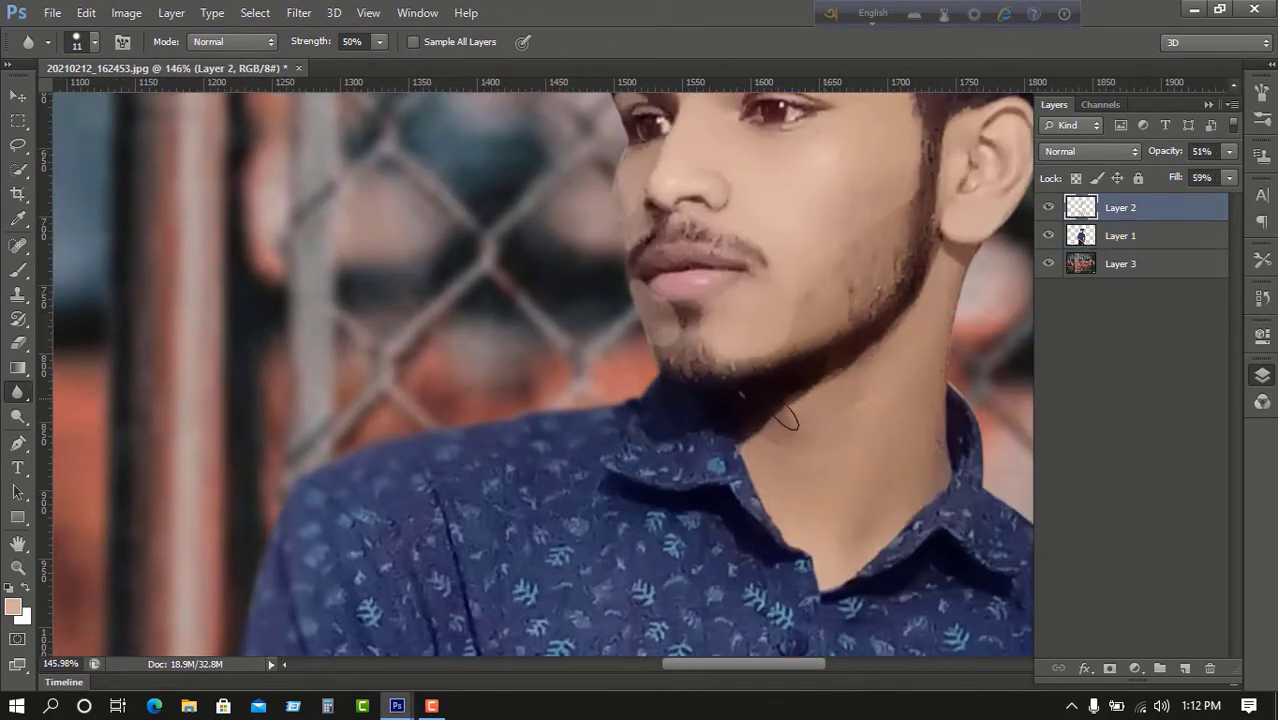
pyautogui.click(1121, 236)
pyautogui.moveTo(945, 157); pyautogui.dragTo(671, 348)
pyautogui.scroll(-3, 719, 419)
pyautogui.scroll(-4, 786, 496)
pyautogui.scroll(-3, 892, 552)
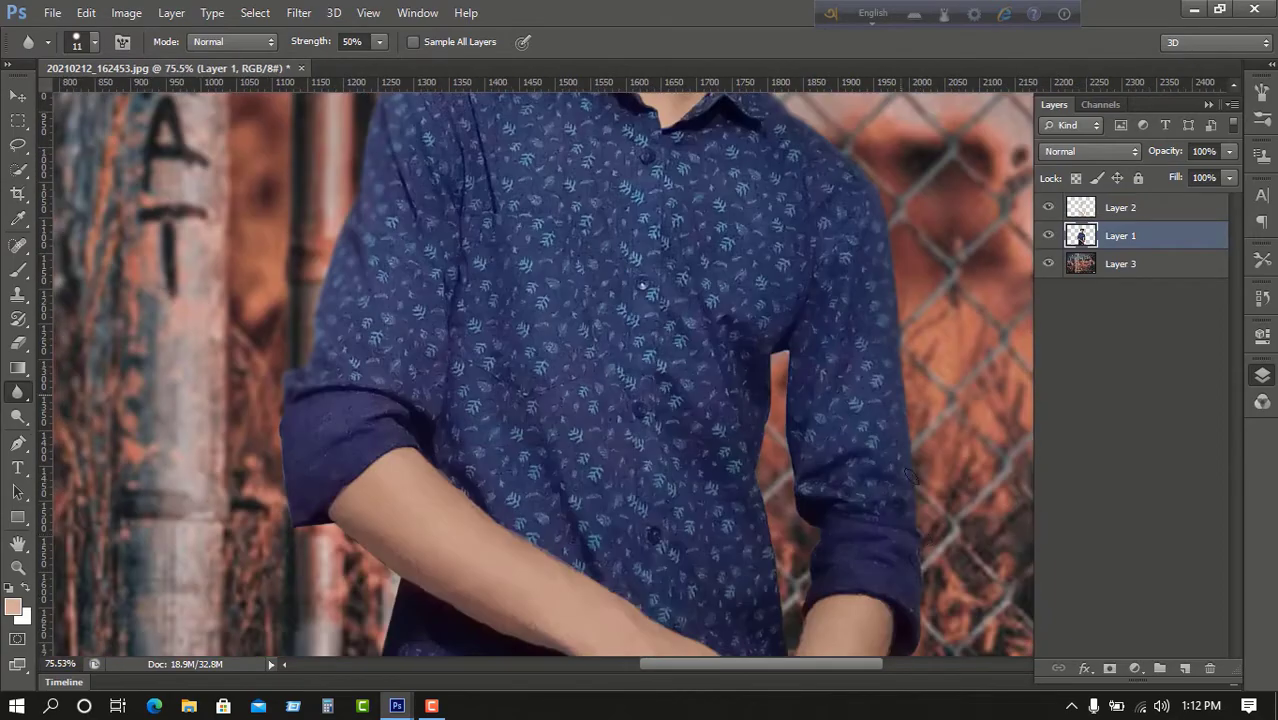
pyautogui.scroll(-3, 944, 416)
pyautogui.scroll(-3, 872, 400)
pyautogui.click(1121, 208)
pyautogui.scroll(5, 838, 404)
pyautogui.click(1121, 236)
pyautogui.scroll(-1, 782, 234)
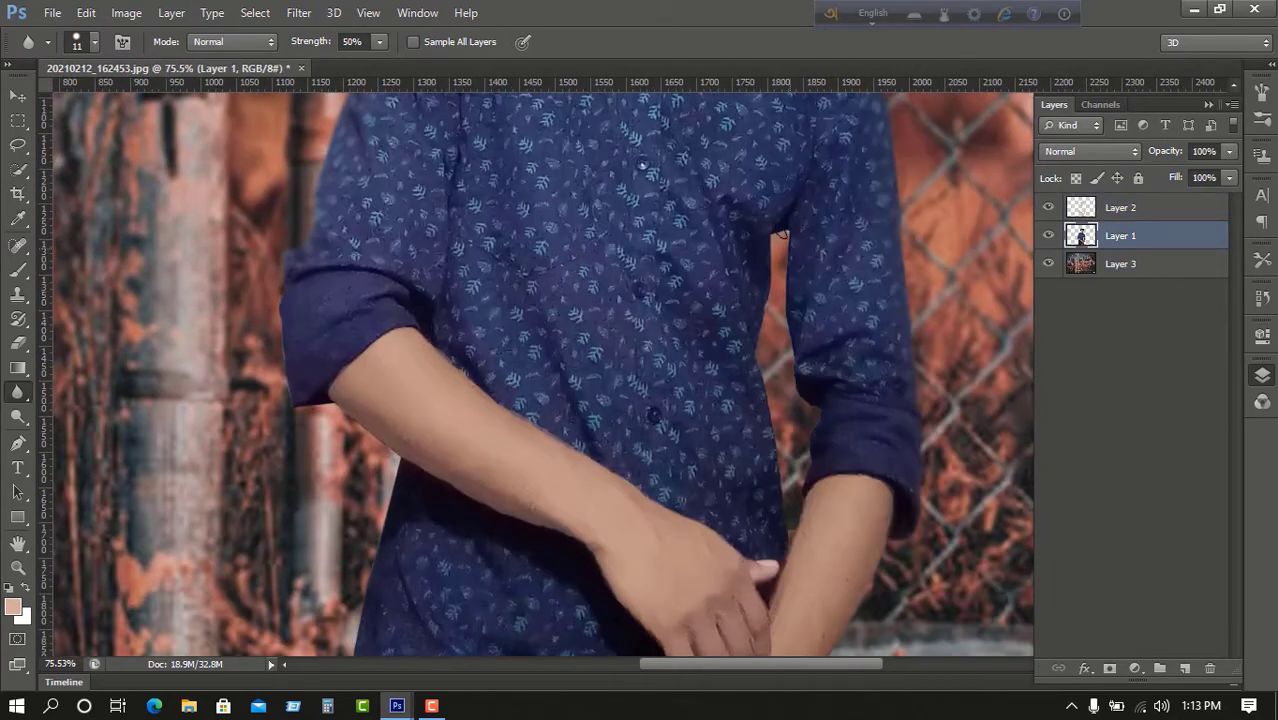
pyautogui.scroll(-3, 600, 350)
# Blur the skin on the retouch layer above the man.
pyautogui.hotkey('alt', ']')
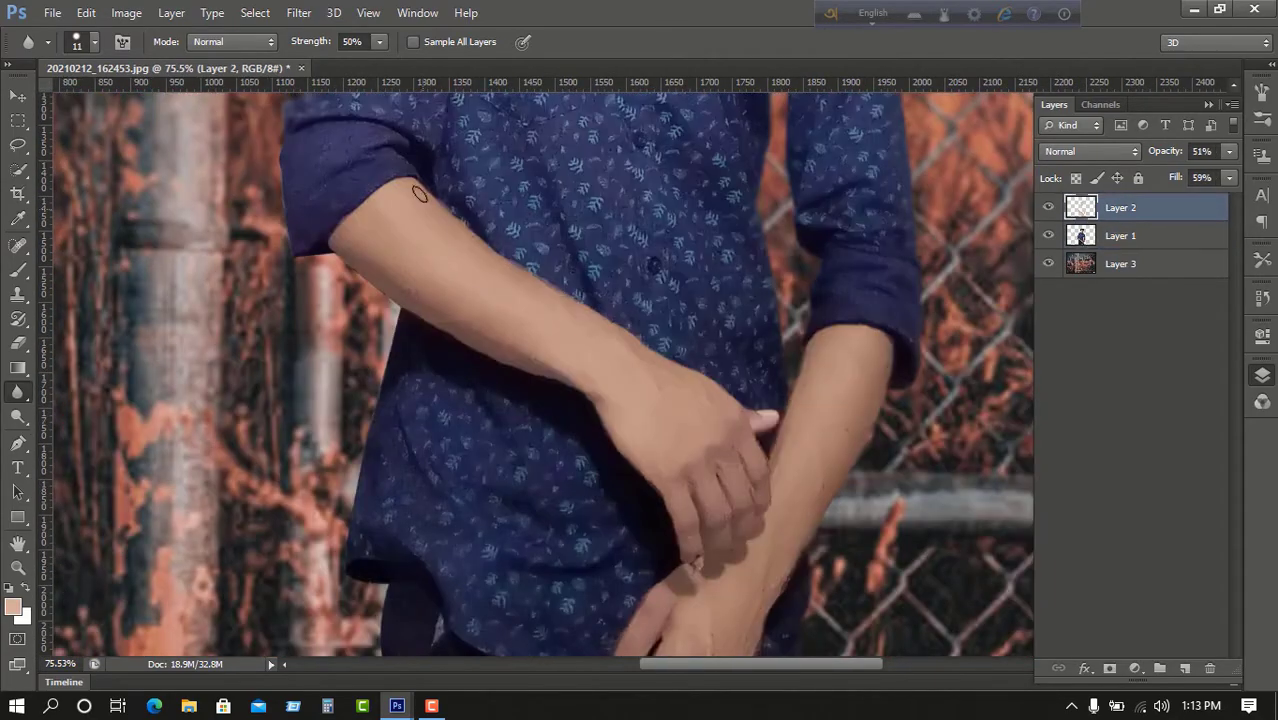
pyautogui.hotkey('alt', '[')
pyautogui.scroll(2, 687, 533)
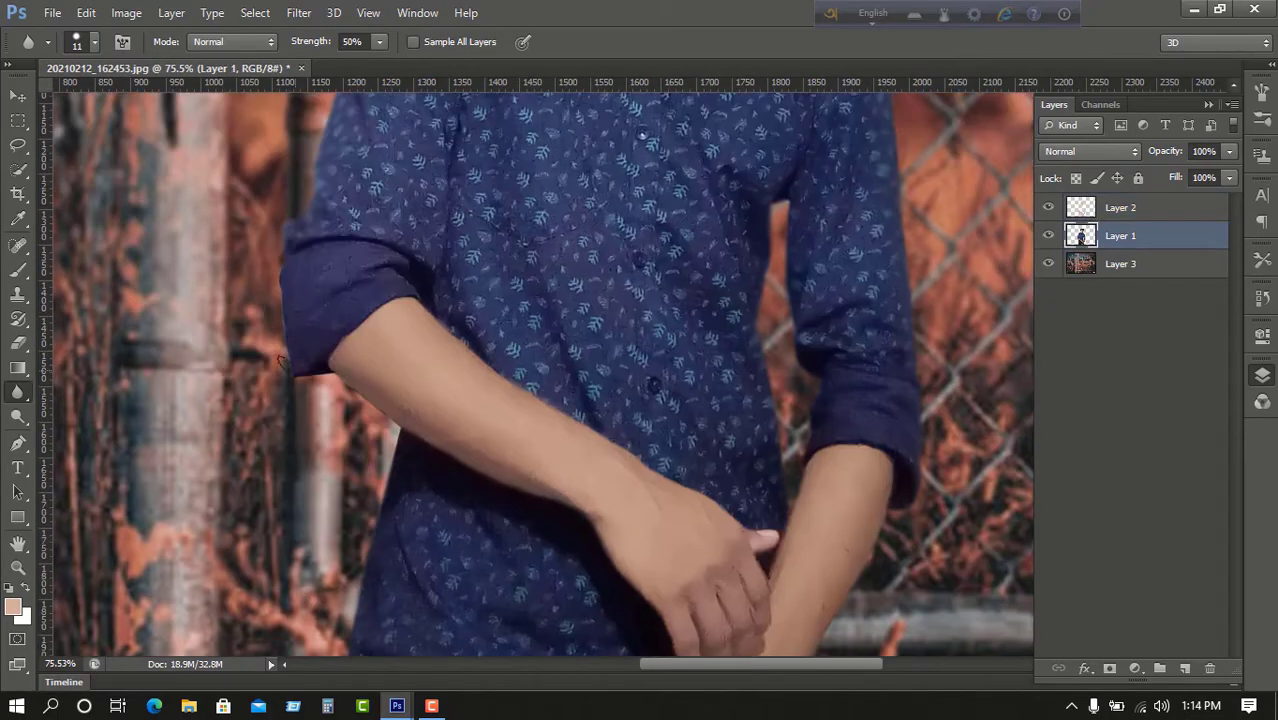
pyautogui.scroll(1, 287, 331)
pyautogui.click(1111, 214)
pyautogui.scroll(8, 640, 400)
pyautogui.scroll(5, 622, 305)
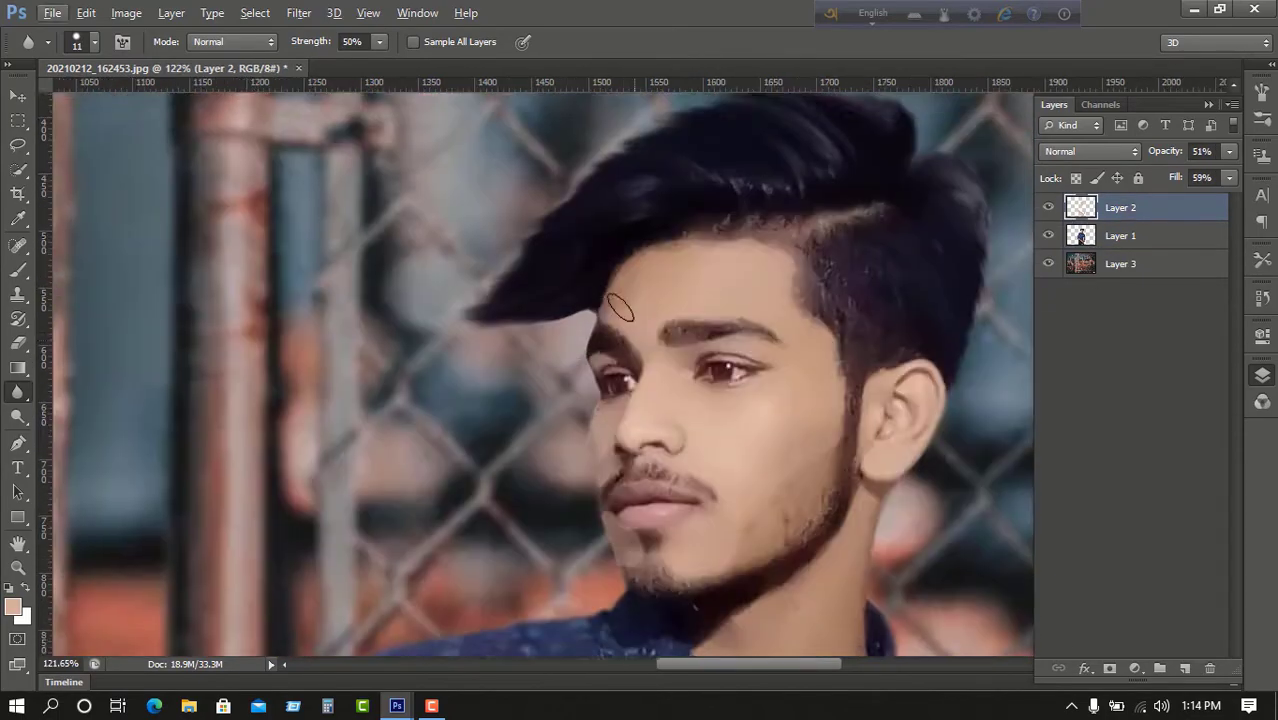
pyautogui.scroll(1, 812, 240)
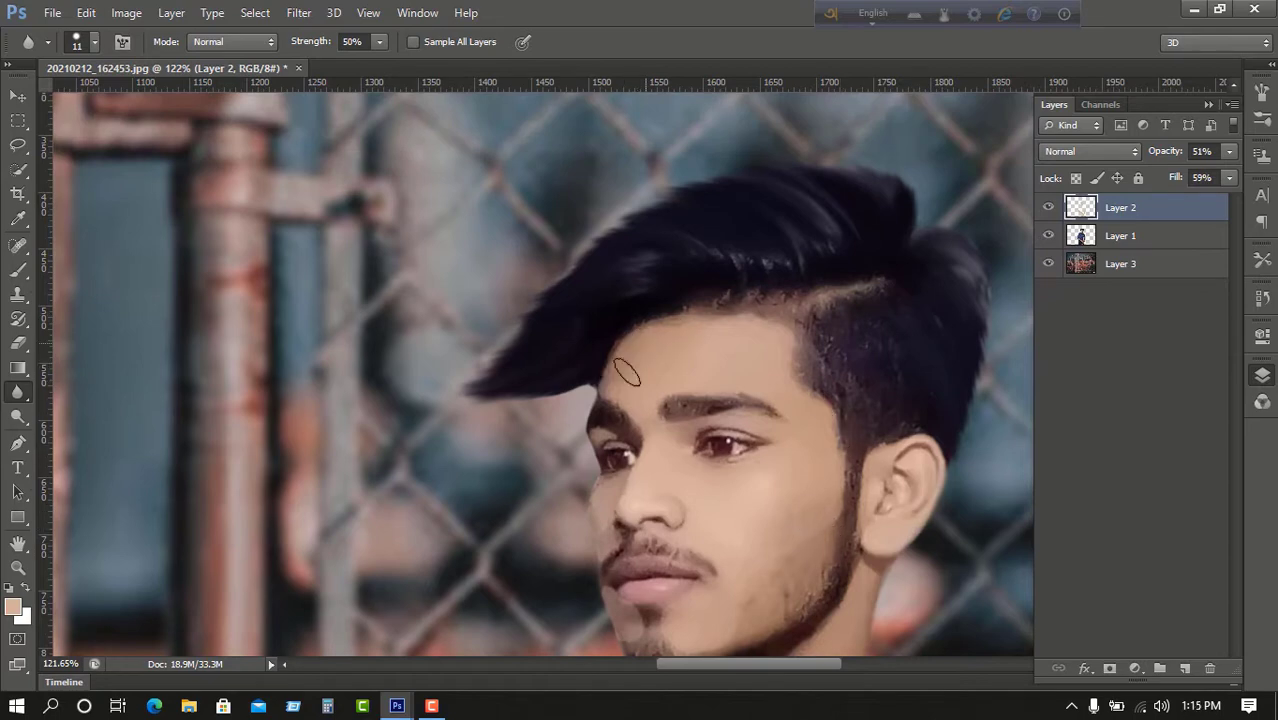
pyautogui.scroll(-2, 627, 372)
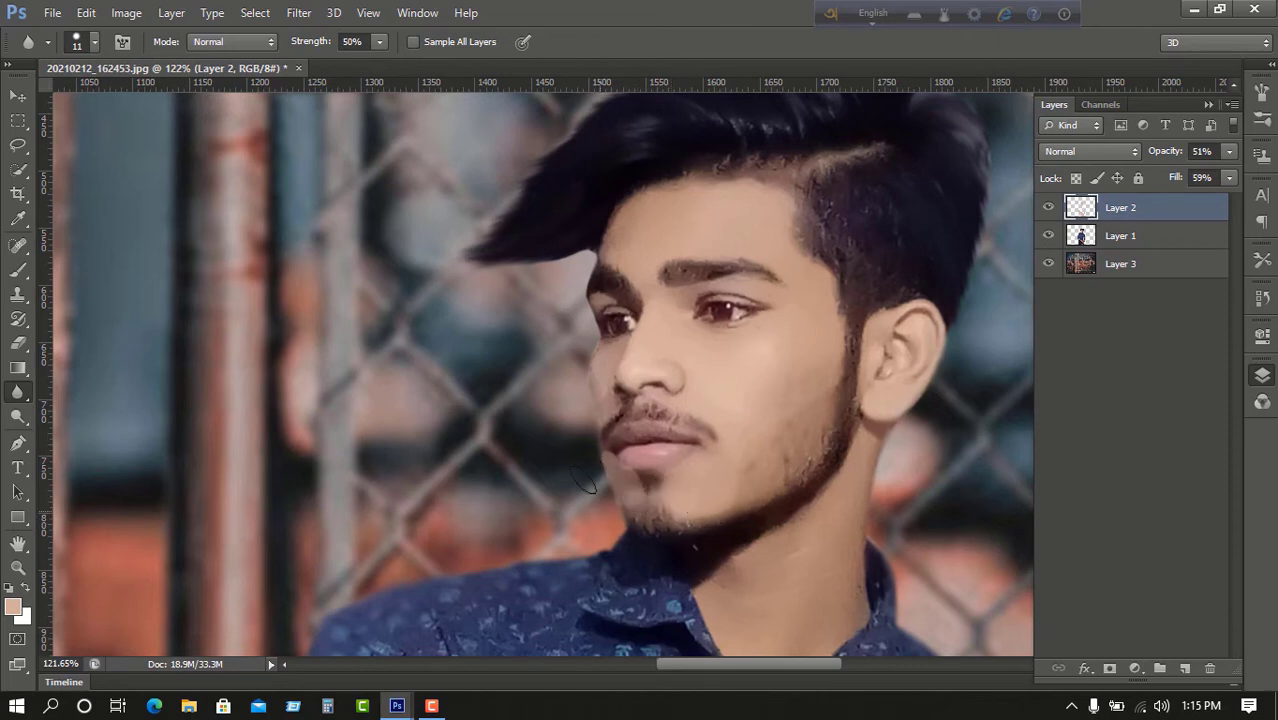
pyautogui.scroll(1, 588, 484)
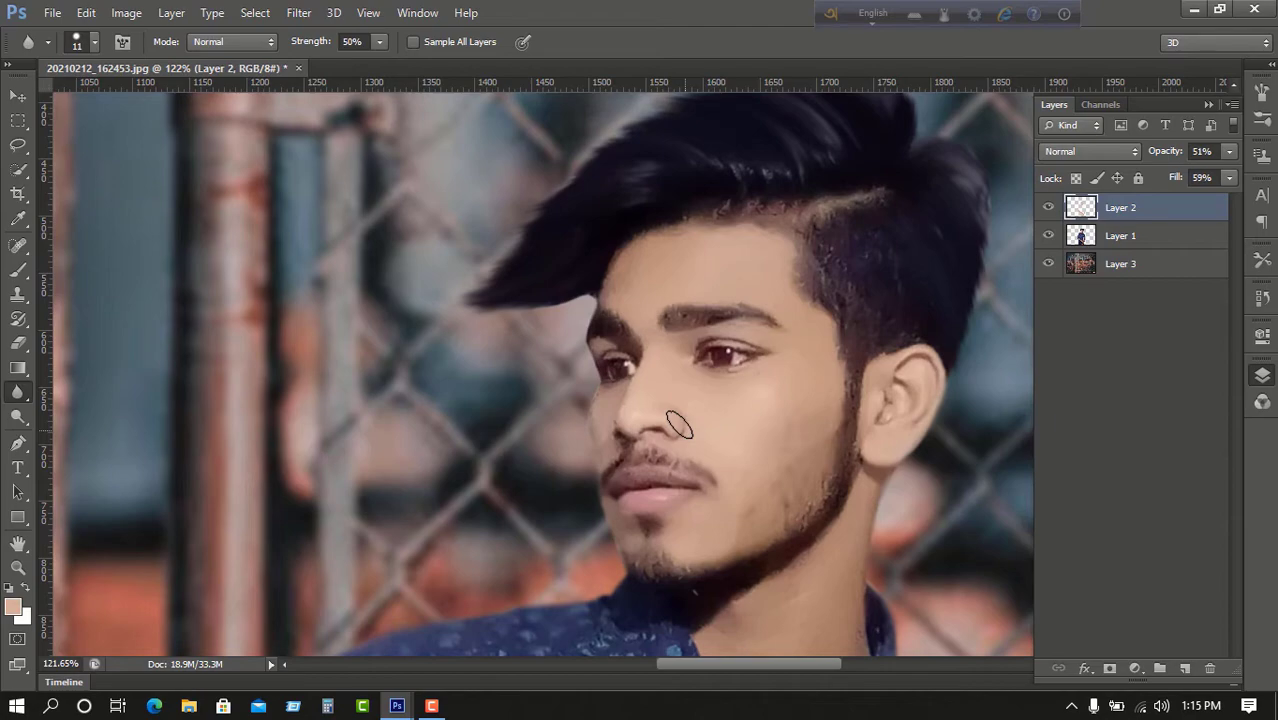
pyautogui.scroll(1, 738, 406)
pyautogui.scroll(-4, 734, 488)
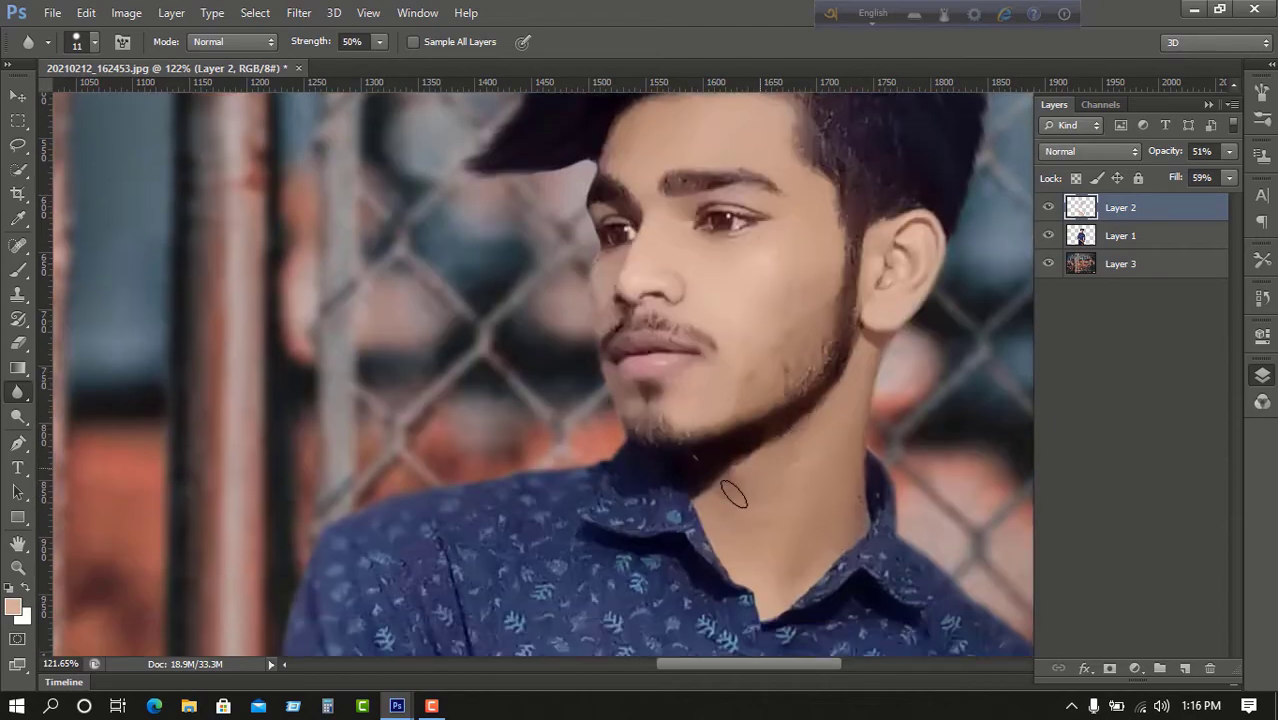
pyautogui.scroll(-5, 752, 436)
pyautogui.scroll(-3, 752, 436)
pyautogui.scroll(8, 715, 231)
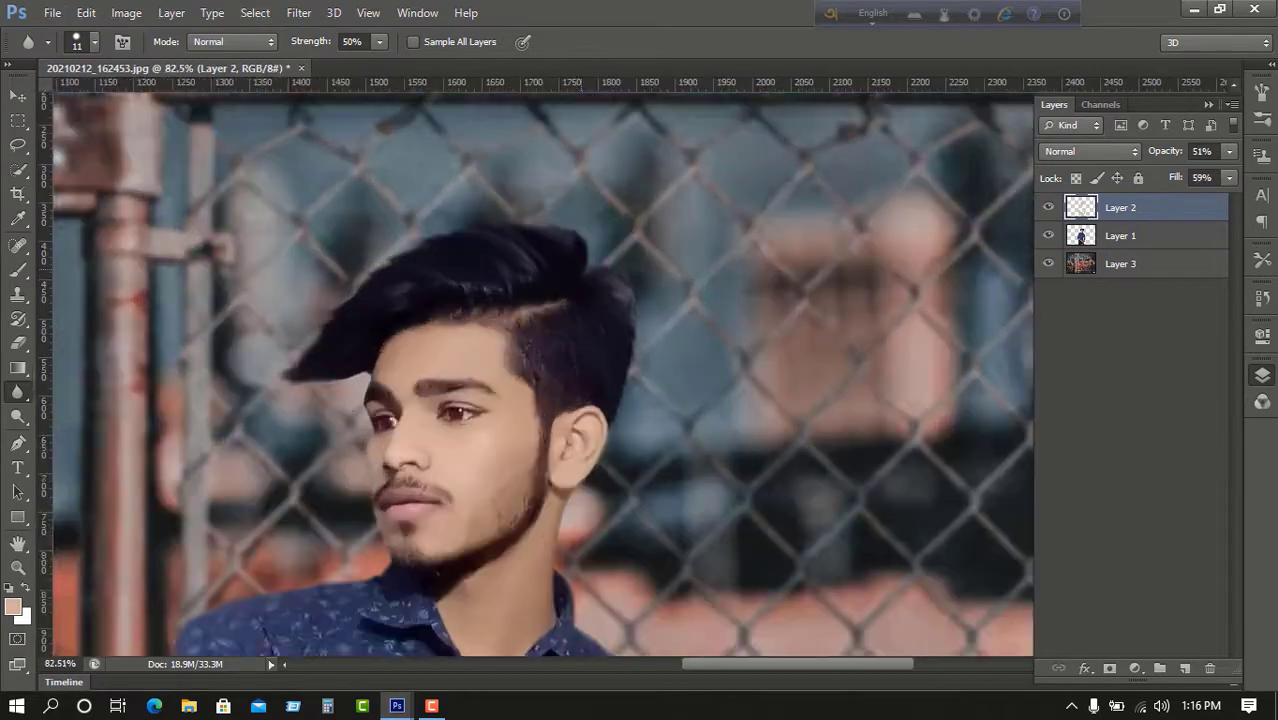
pyautogui.scroll(-6, 543, 375)
# Return to the man's cut-out layer and set the blur brush size to 6.
pyautogui.click(1120, 236)
pyautogui.scroll(5, 450, 330)
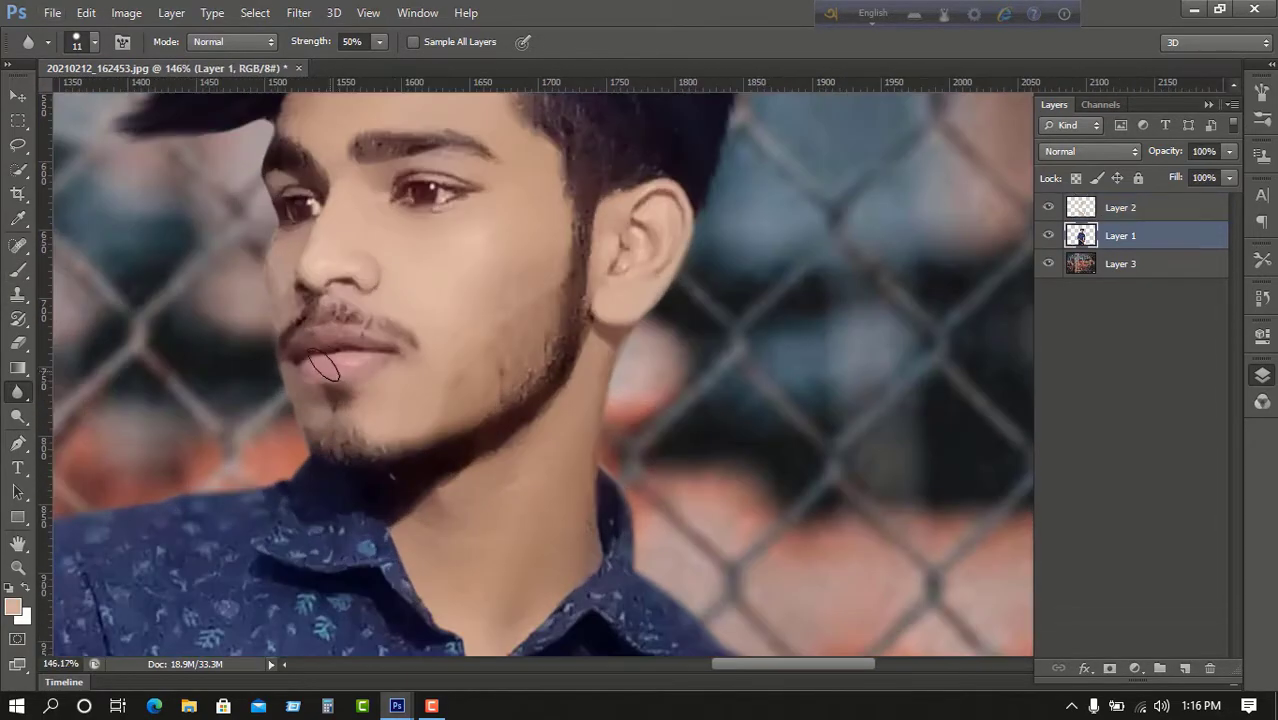
pyautogui.scroll(-1, 371, 360)
pyautogui.scroll(5, 430, 260)
pyautogui.rightClick(411, 361)
pyautogui.write('6')
pyautogui.press('Return')
pyautogui.scroll(-10, 180, 385)
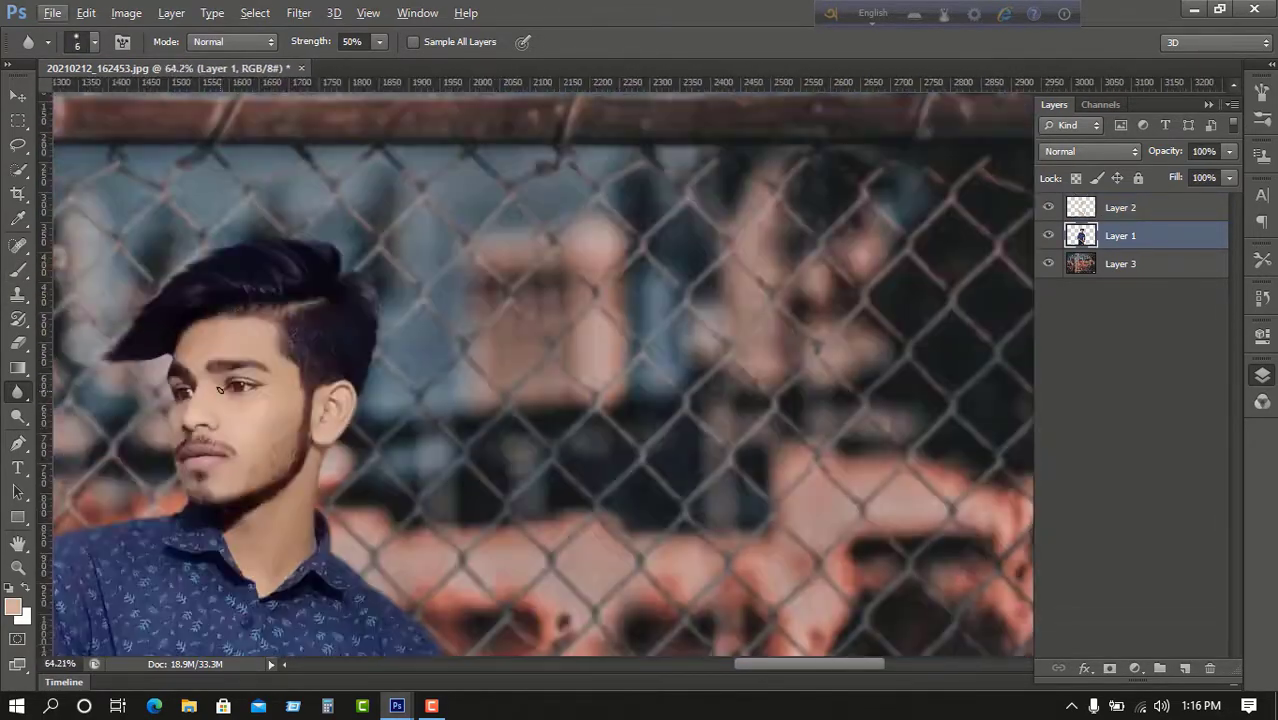
pyautogui.scroll(-2, 614, 314)
# Open the cyan sky photo from the Downloads folder.
pyautogui.click(52, 12)
pyautogui.click(85, 40)
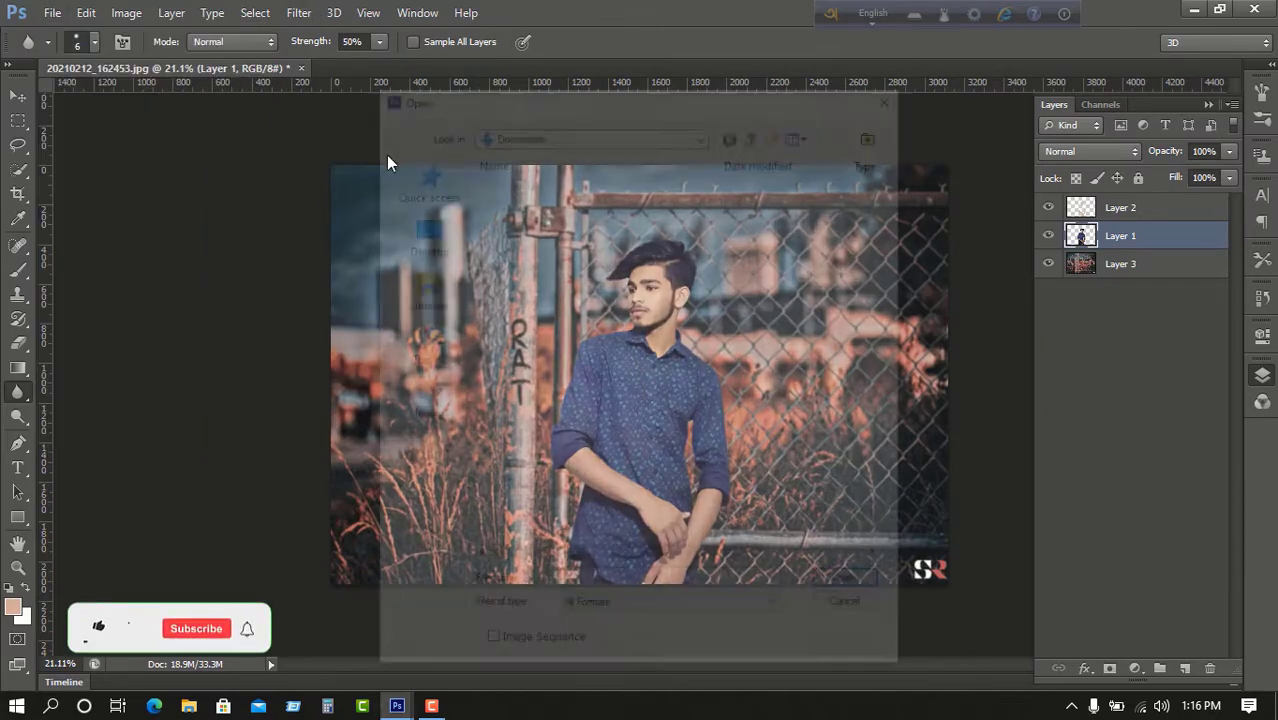
pyautogui.scroll(-10, 620, 298)
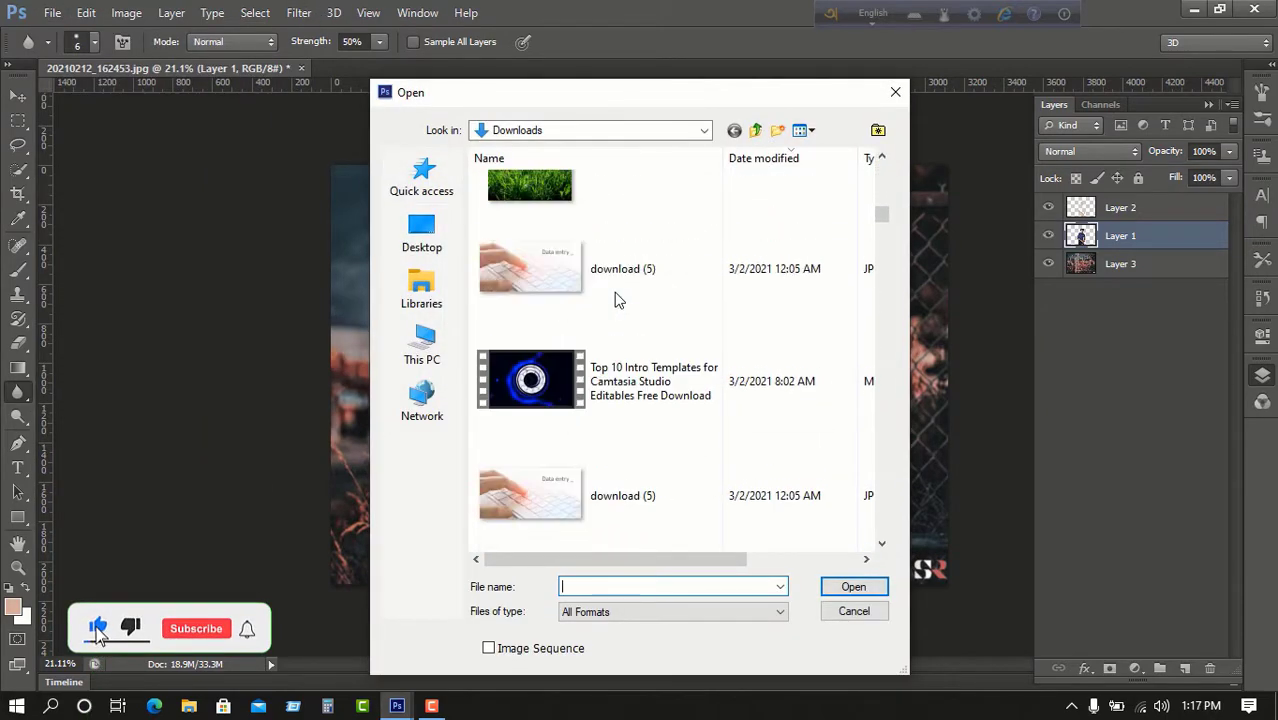
pyautogui.scroll(-3, 616, 294)
pyautogui.scroll(15, 628, 282)
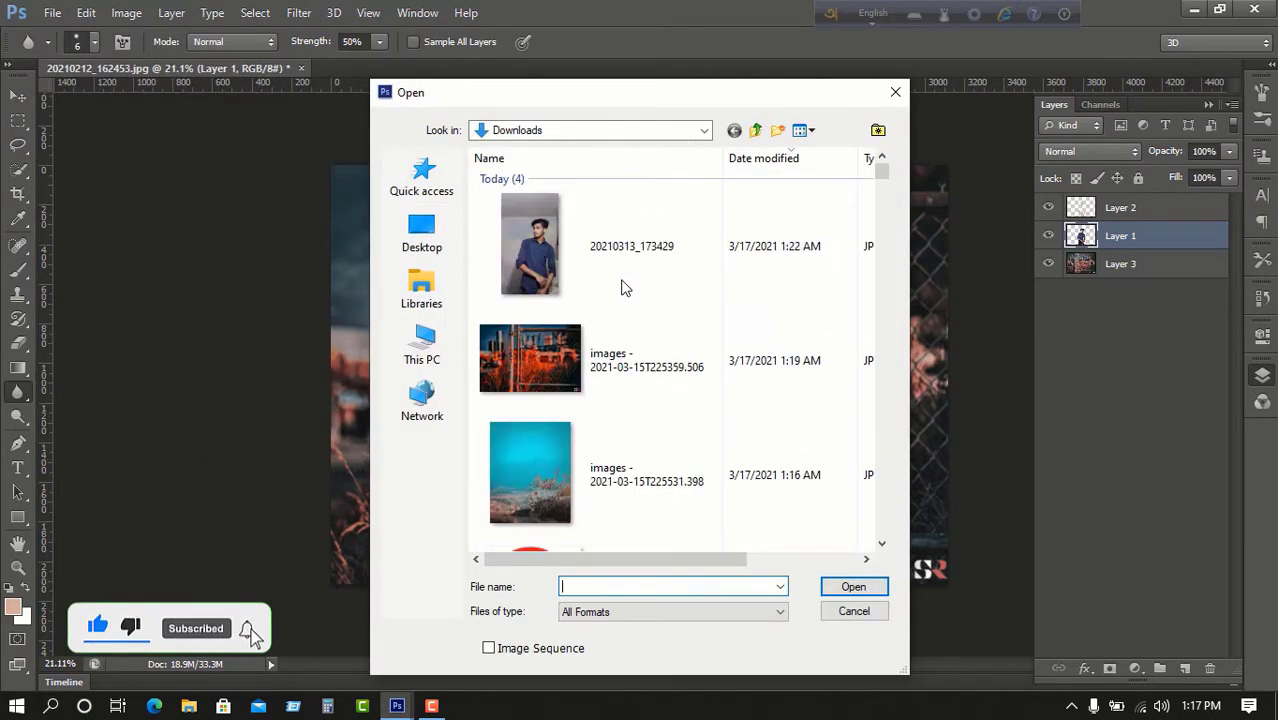
pyautogui.click(604, 270)
pyautogui.doubleClick(608, 269)
# Drag the cyan photo into the main document as a layer and enlarge it.
pyautogui.click(18, 96)
pyautogui.moveTo(225, 260); pyautogui.dragTo(505, 320)
pyautogui.scroll(-1, 560, 330)
pyautogui.click(364, 87)
pyautogui.hotkey('ctrl', 't')
pyautogui.moveTo(563, 381); pyautogui.dragTo(756, 626)
pyautogui.moveTo(640, 450); pyautogui.dragTo(640, 372)
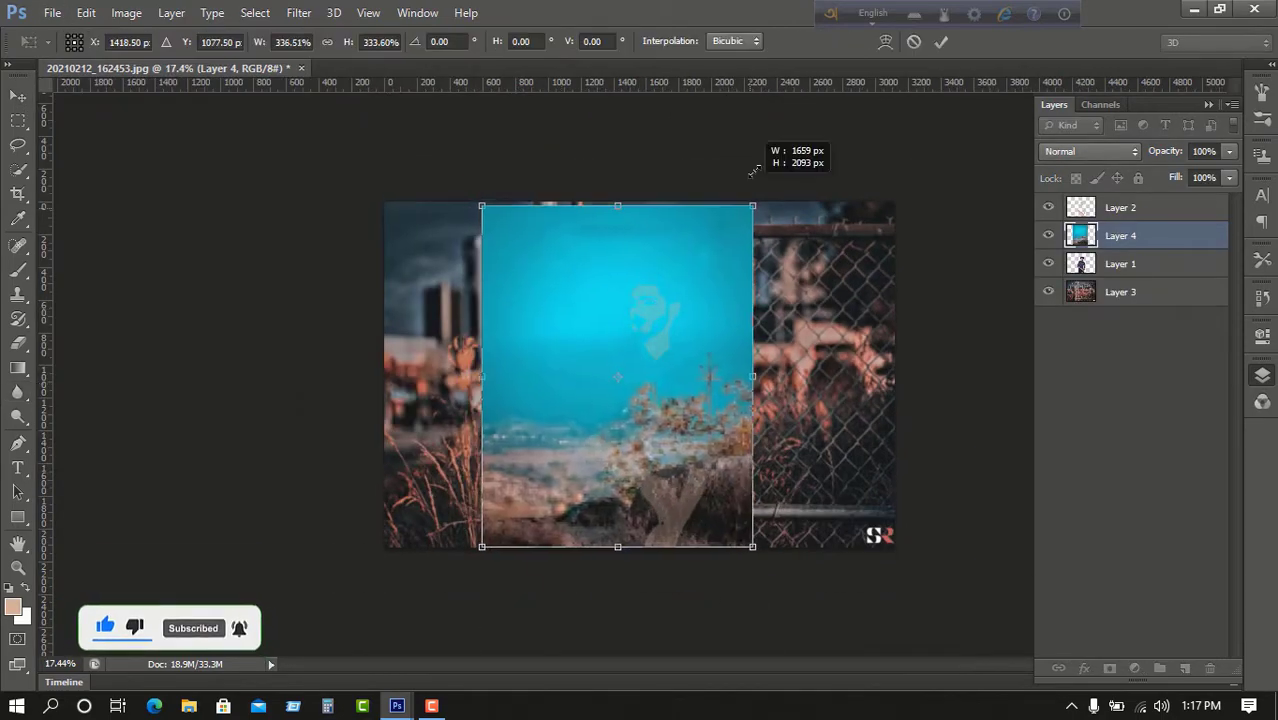
pyautogui.click(941, 42)
# Place the cyan layer beneath the man's layer and stretch it across the whole canvas.
pyautogui.moveTo(1150, 237); pyautogui.dragTo(1150, 277)
pyautogui.scroll(5, 655, 374)
pyautogui.scroll(-4, 657, 371)
pyautogui.hotkey('ctrl', 't')
pyautogui.moveTo(787, 585); pyautogui.dragTo(945, 665)
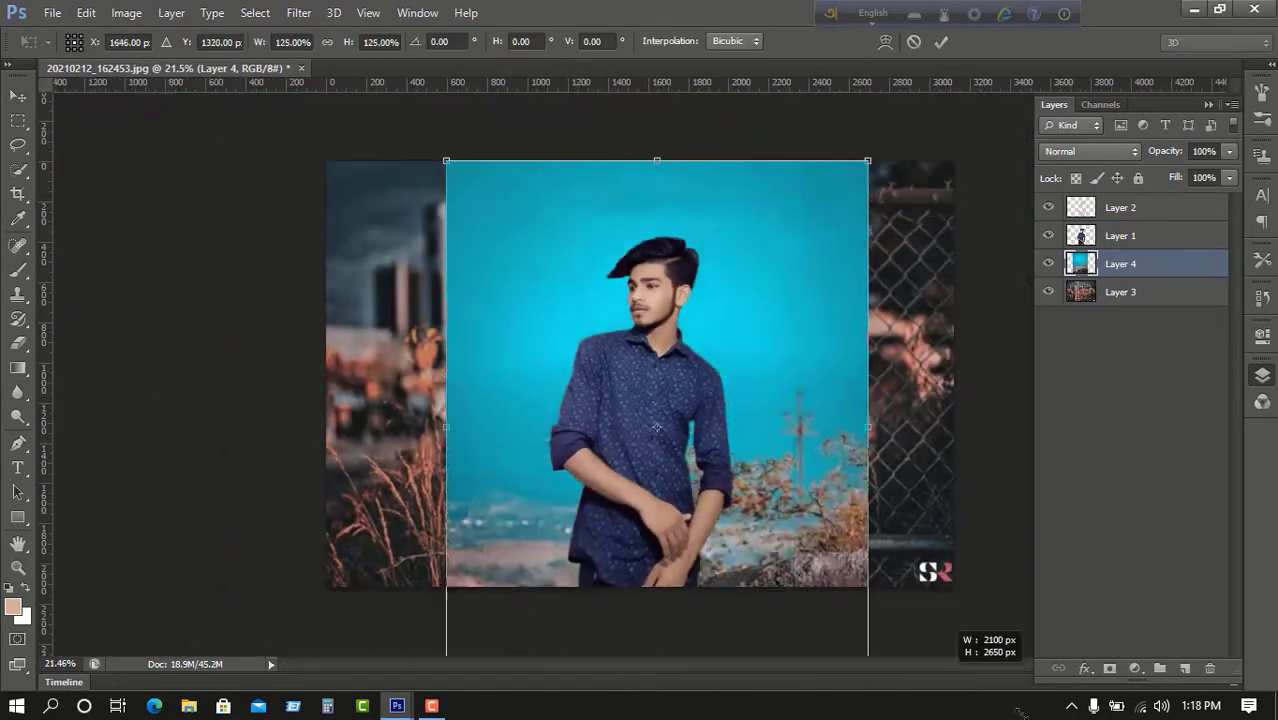
pyautogui.moveTo(660, 400); pyautogui.dragTo(537, 400)
pyautogui.scroll(-4, 642, 374)
# Set the cyan layer to 40% opacity and 37% fill, and commit the transform.
pyautogui.click(1229, 151)
pyautogui.moveTo(1229, 172); pyautogui.dragTo(1174, 186)
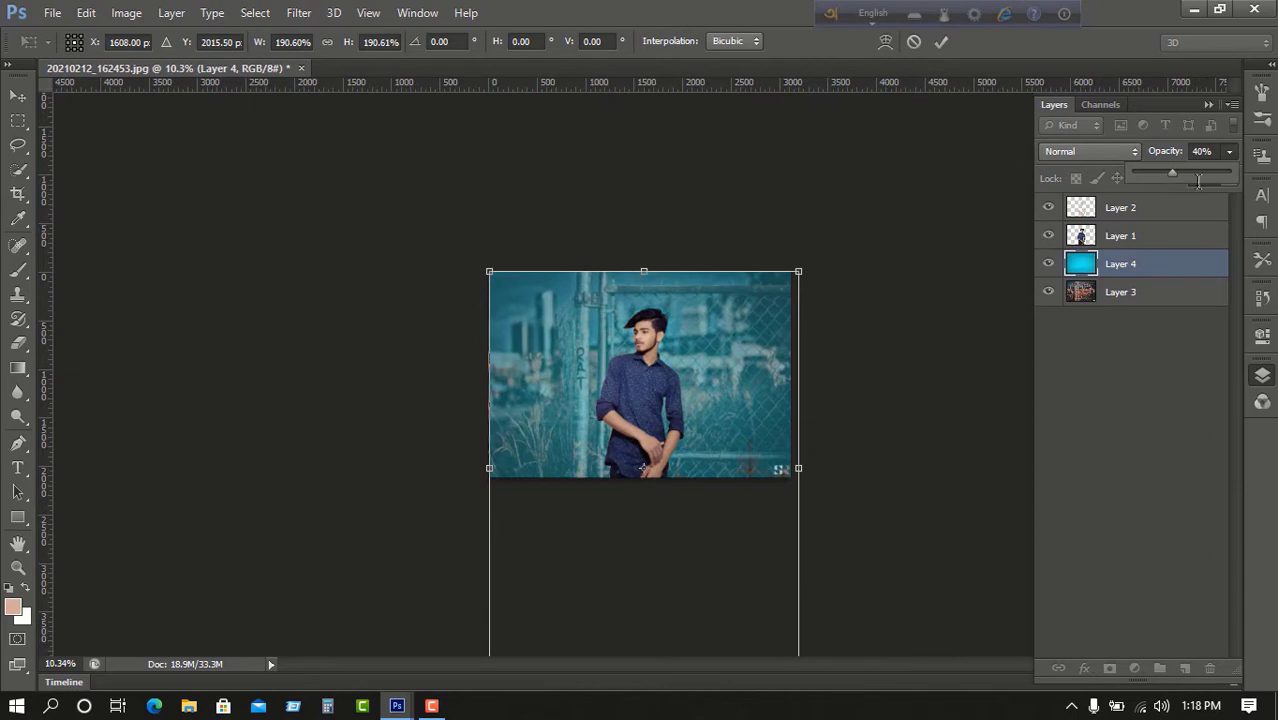
pyautogui.click(1229, 178)
pyautogui.moveTo(1209, 199); pyautogui.dragTo(1168, 199)
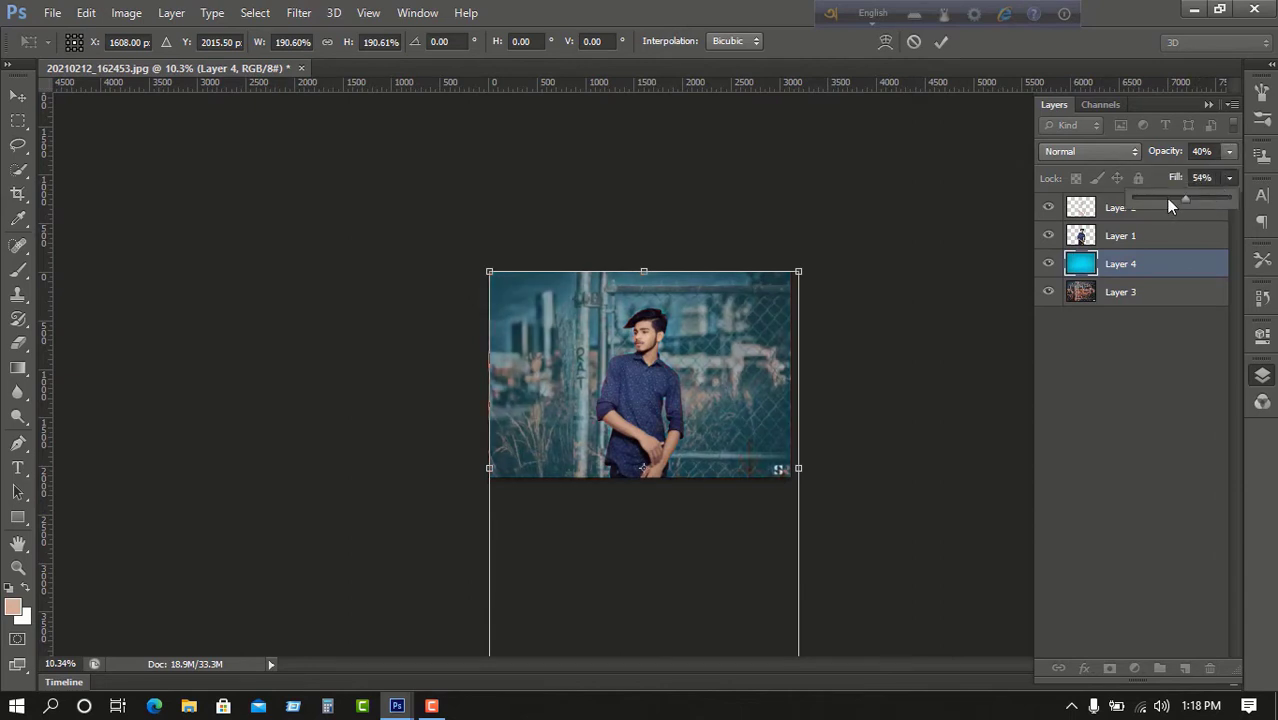
pyautogui.click(1046, 262)
pyautogui.click(941, 41)
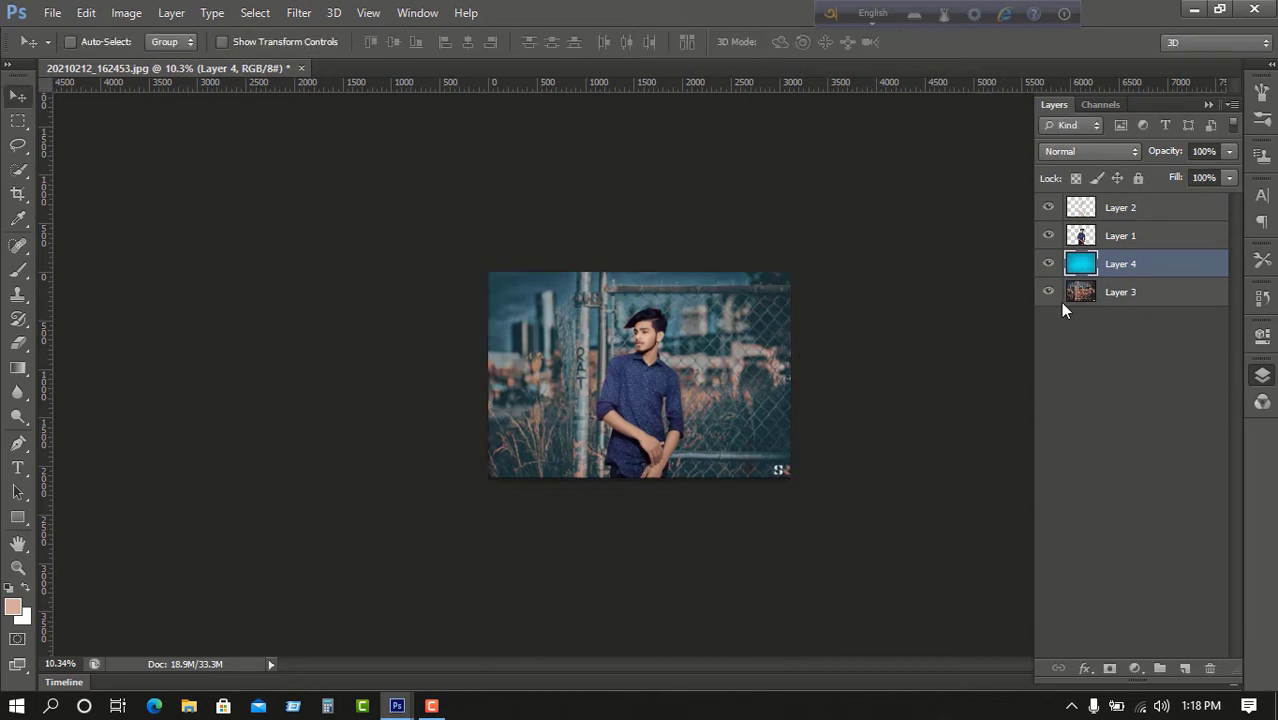
# Toggle Layer 4 off and on to compare, then drop its opacity to 28%.
pyautogui.click(1048, 264)
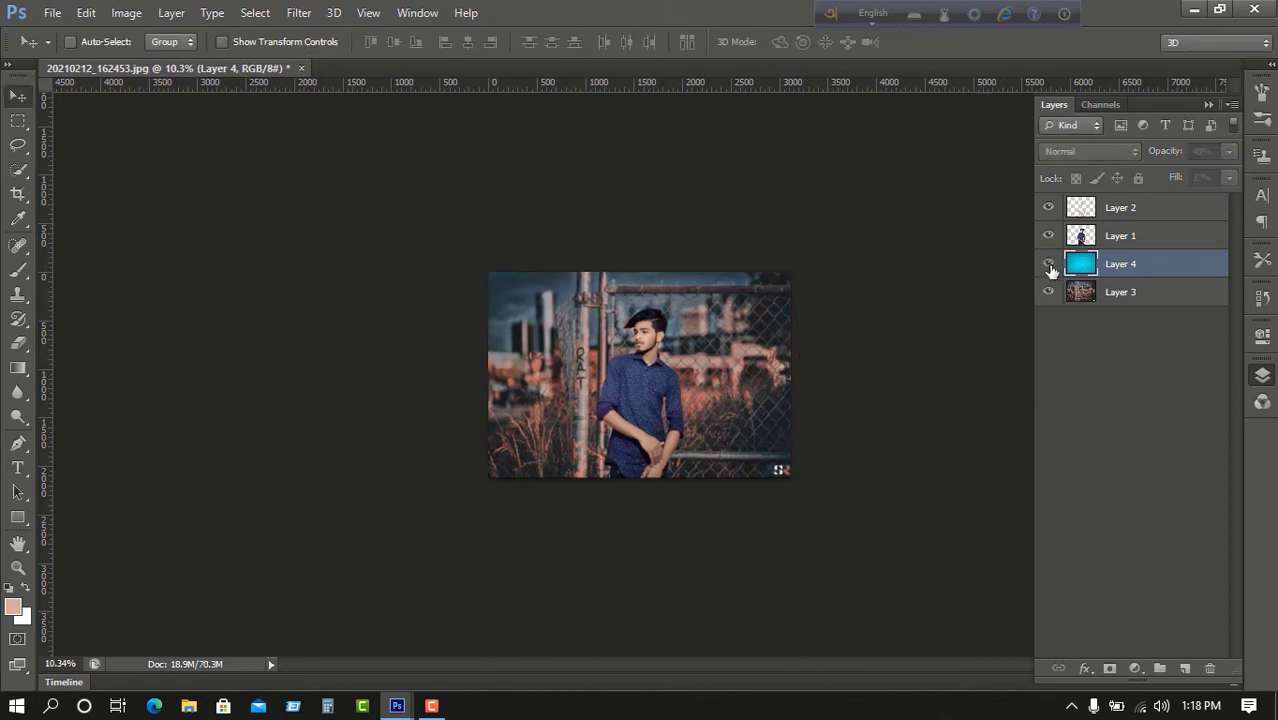
pyautogui.click(1048, 264)
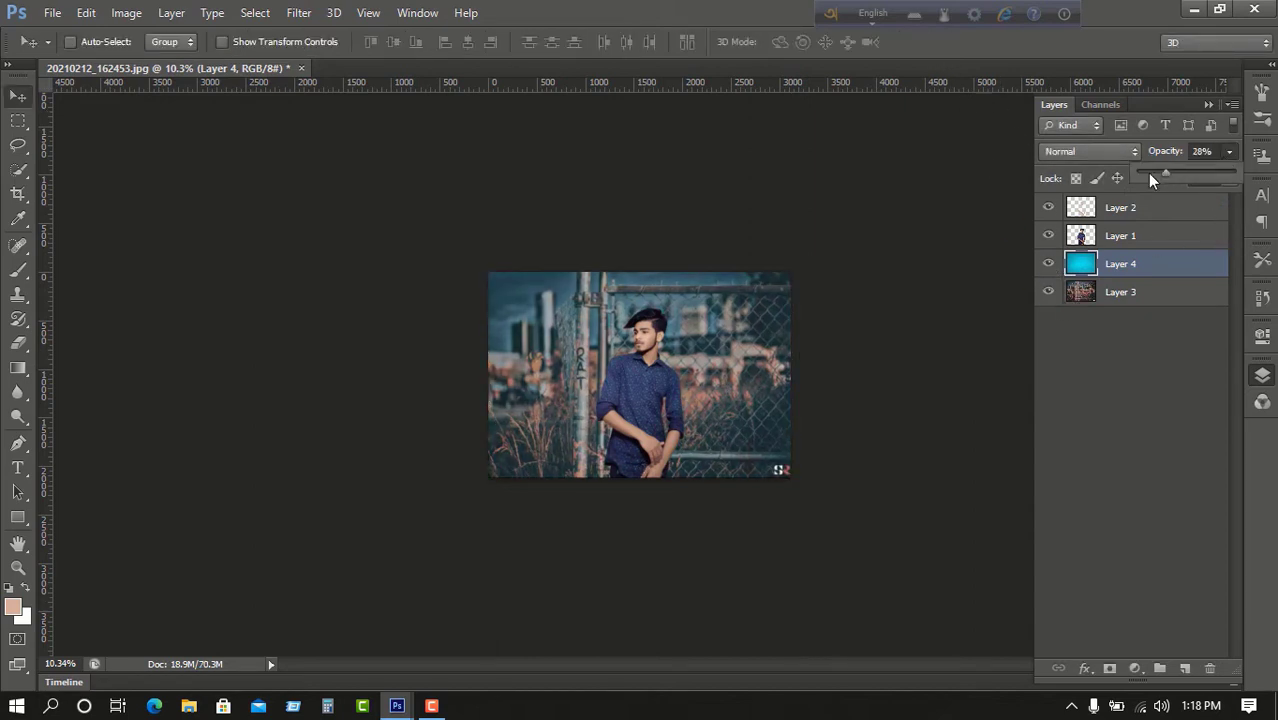
pyautogui.click(457, 360)
pyautogui.scroll(12, 634, 420)
pyautogui.scroll(-4, 634, 420)
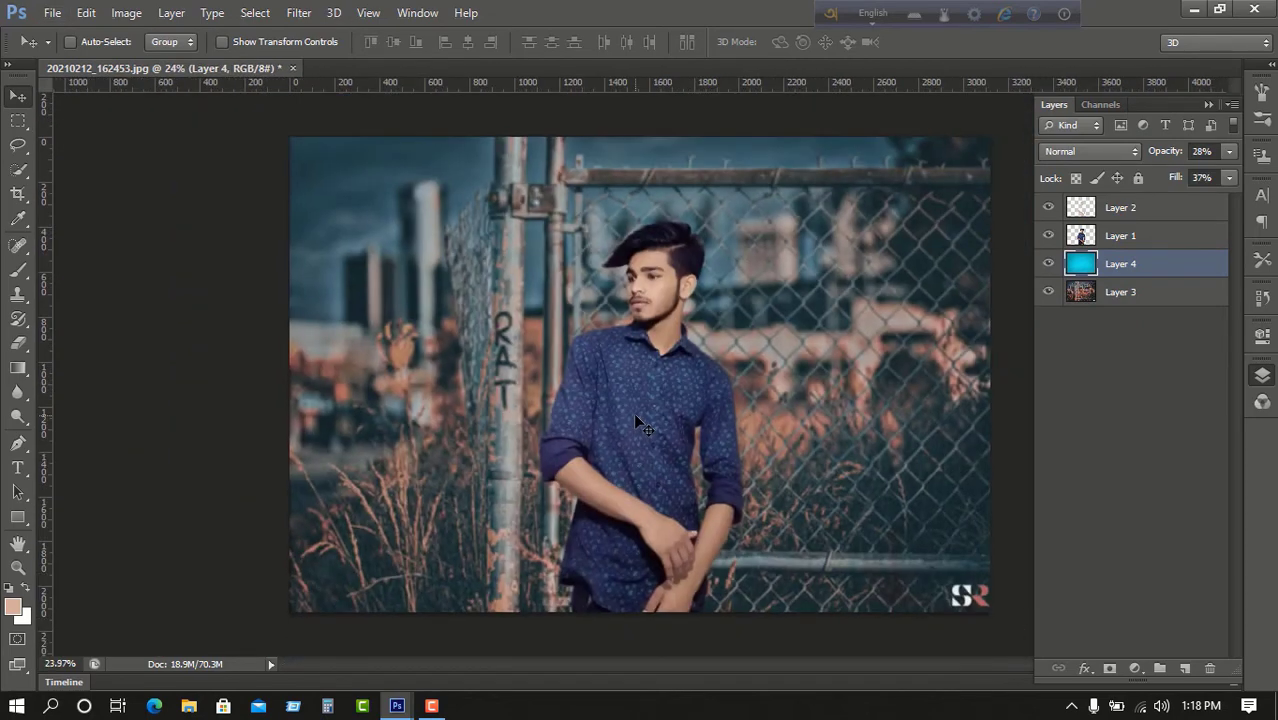
pyautogui.scroll(-1, 627, 409)
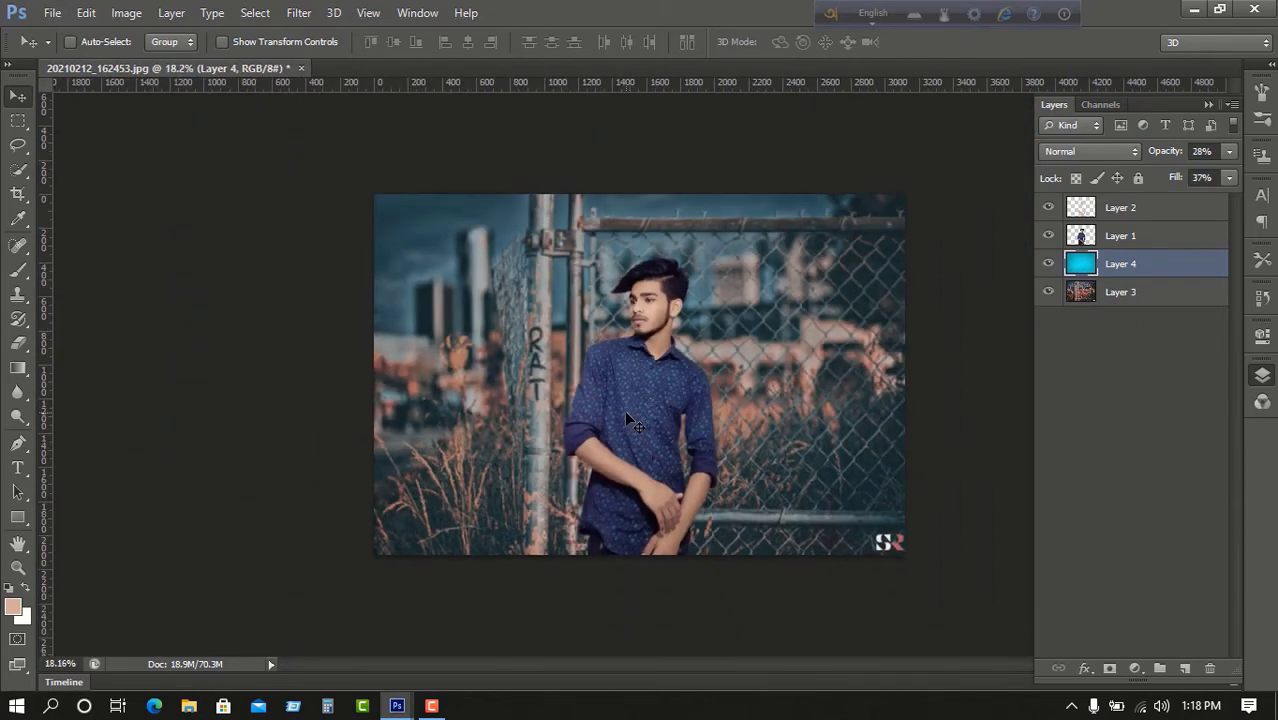
pyautogui.scroll(-2, 627, 416)
pyautogui.scroll(4, 667, 352)
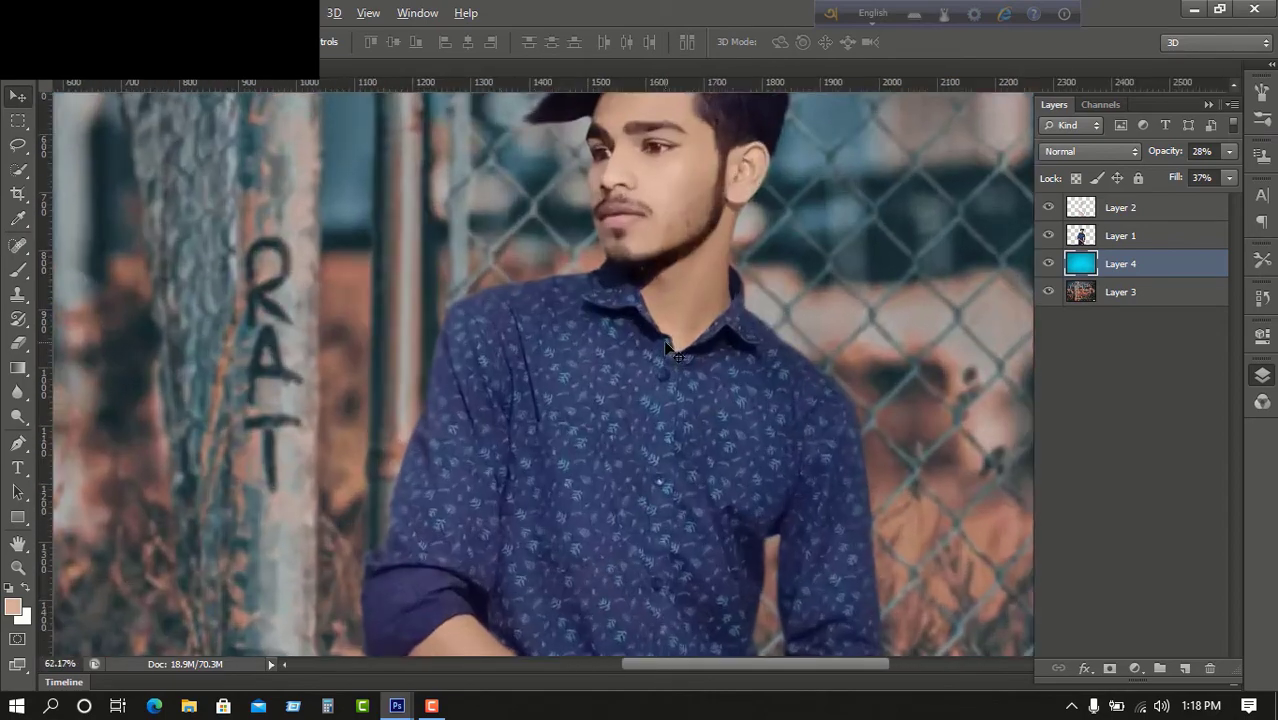